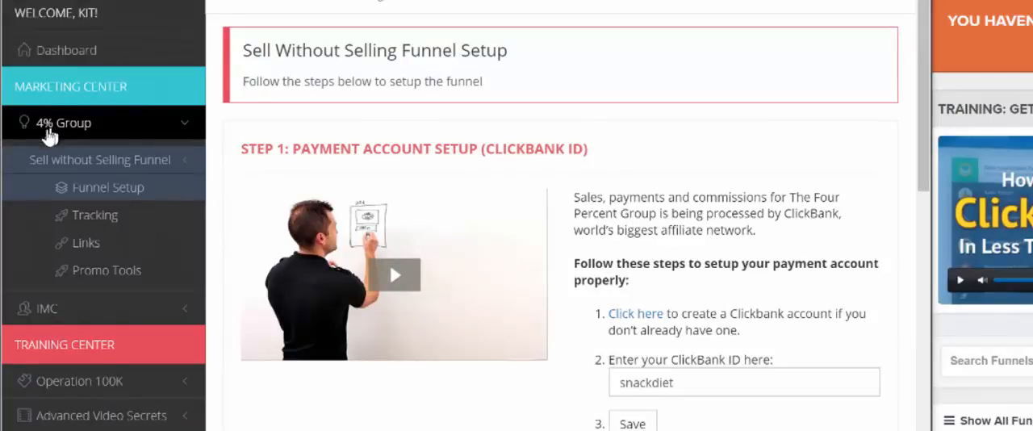
# Step: Open the affiliate links page of the Sell without Selling Funnel in the 4% Group section
pyautogui.click(90, 161)
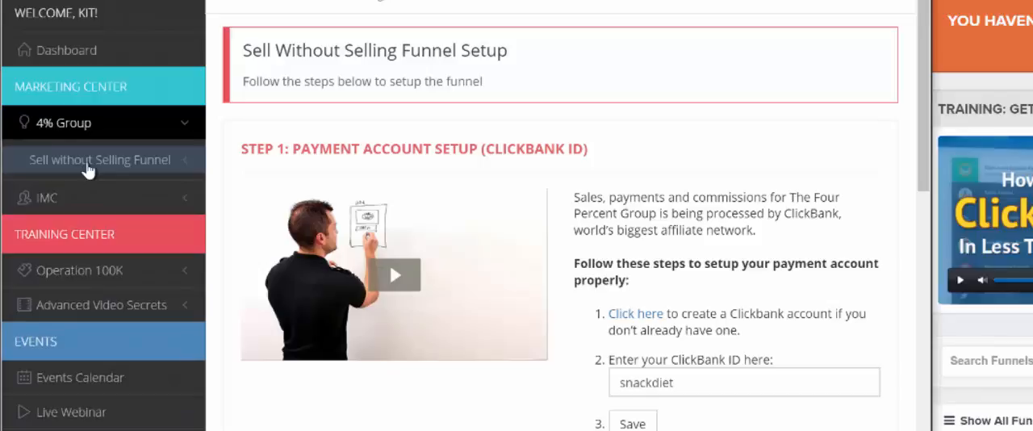
pyautogui.click(89, 165)
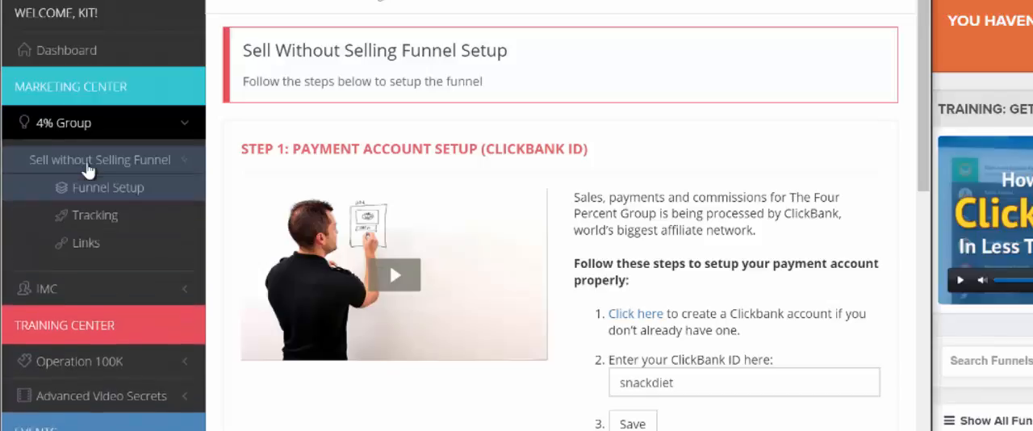
pyautogui.click(85, 245)
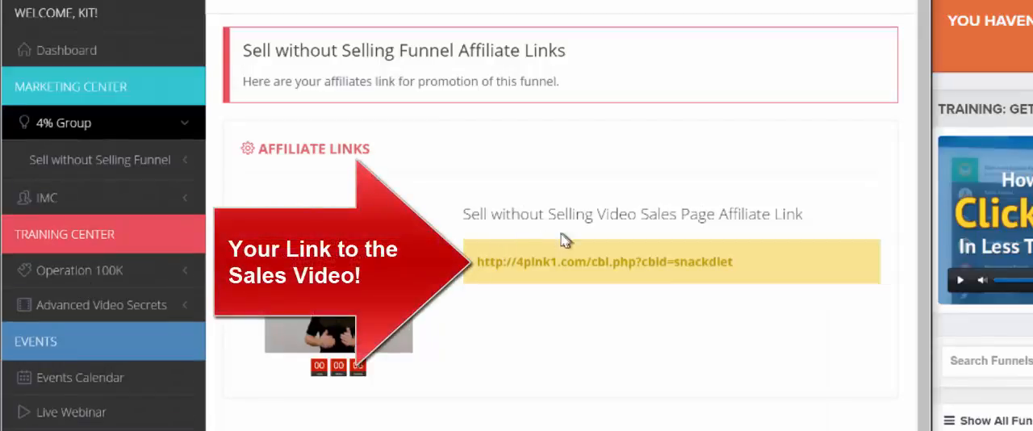
# Step: Select the Video Sales Page affiliate link and go to the sales page it points to
pyautogui.tripleClick(548, 262)
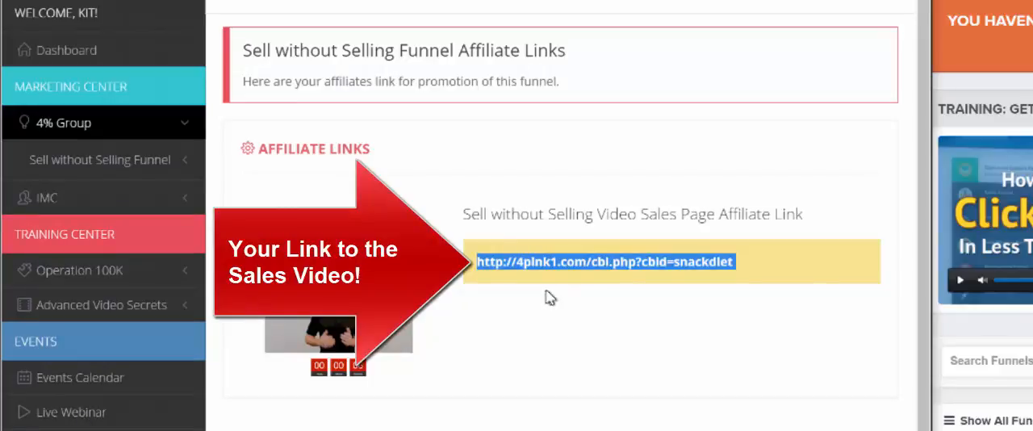
pyautogui.click(567, 213)
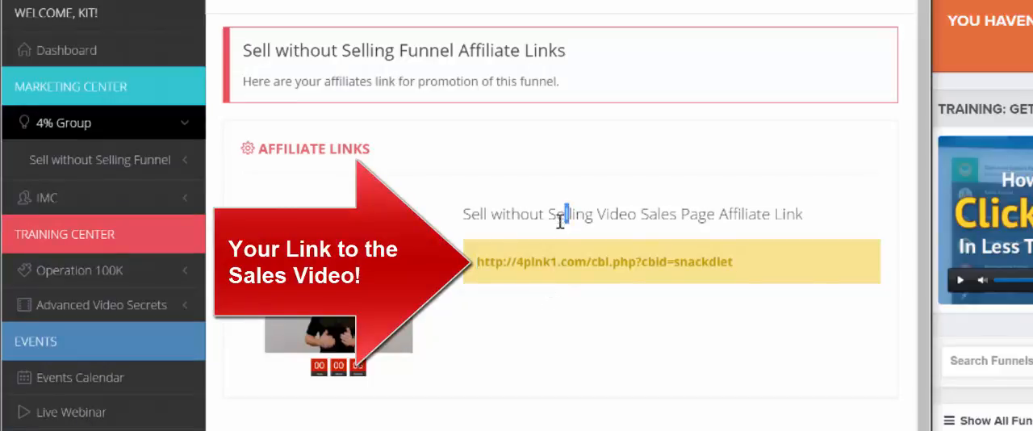
pyautogui.tripleClick(565, 266)
pyautogui.click(488, 327)
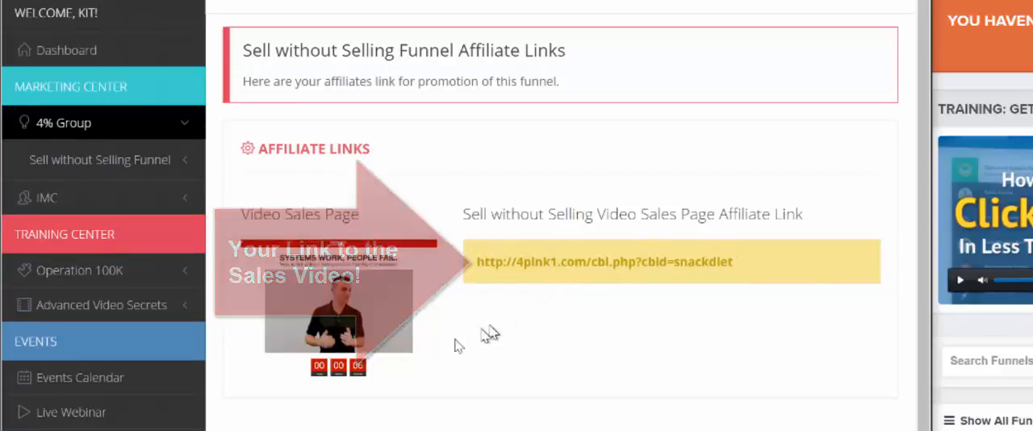
pyautogui.tripleClick(509, 261)
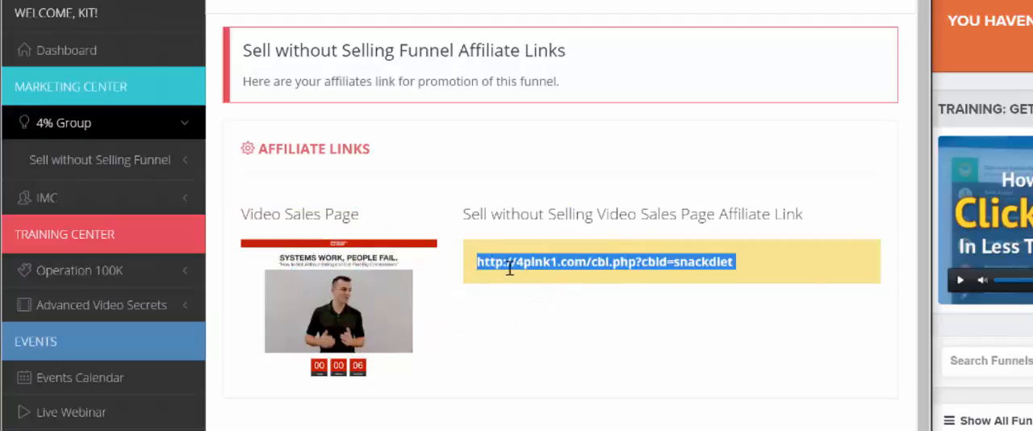
pyautogui.rightClick(561, 266)
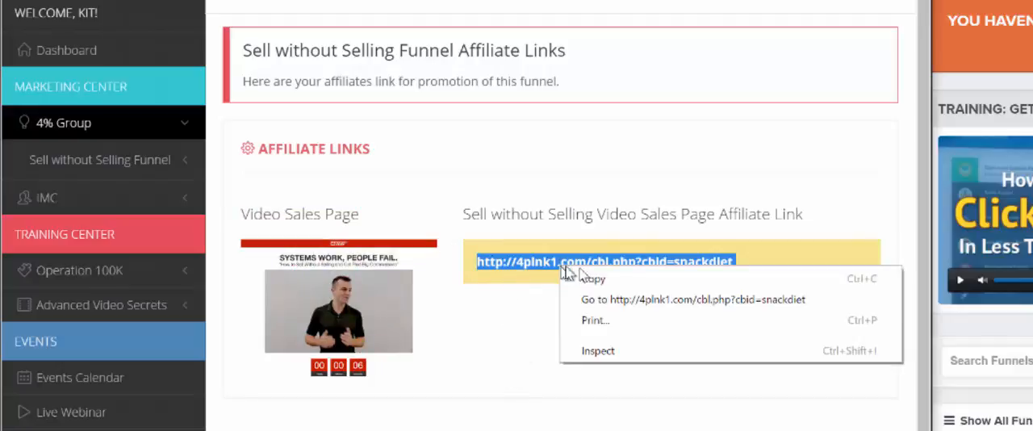
pyautogui.click(615, 302)
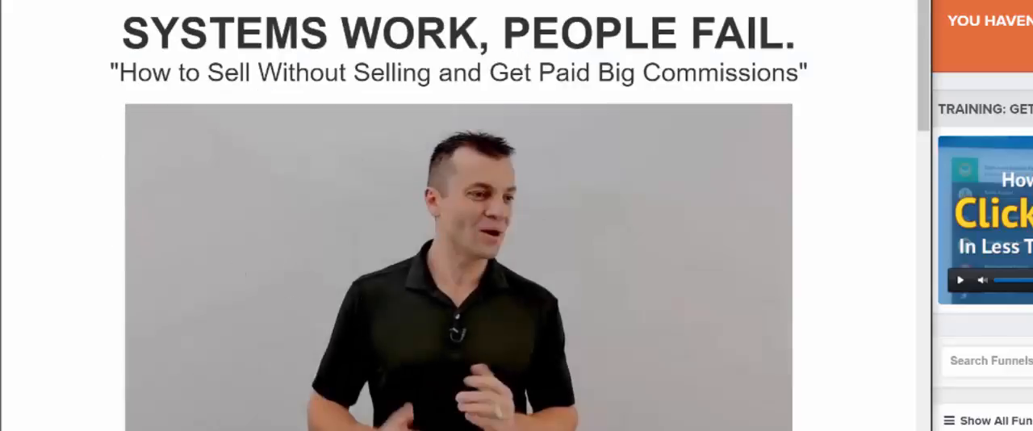
# Step: Continue from the sales page to the secure payment form and check the affiliate ID in its footer
pyautogui.scroll(-5, 362, 328)
pyautogui.click(294, 314)
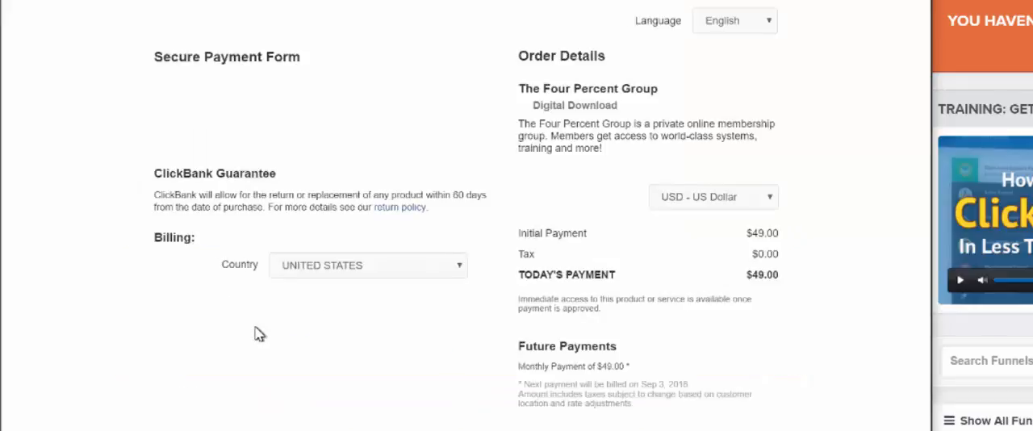
pyautogui.scroll(-3, 303, 326)
pyautogui.scroll(3, 164, 265)
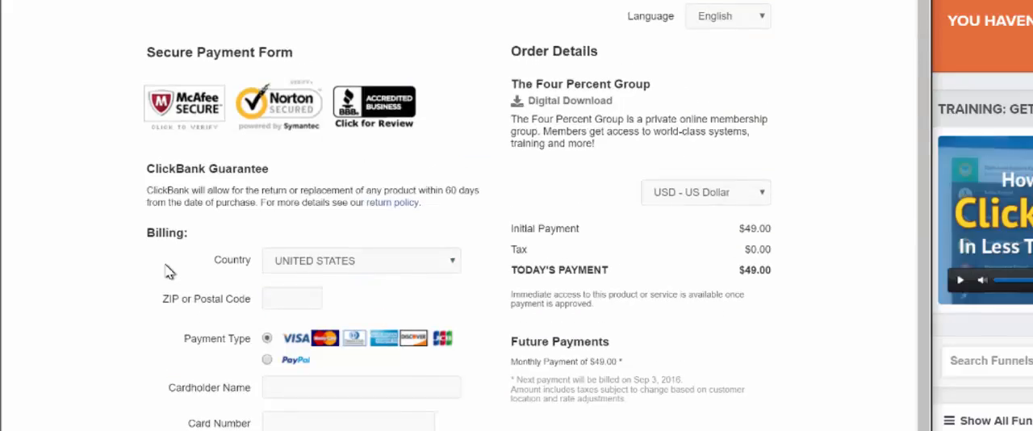
pyautogui.scroll(-3, 165, 265)
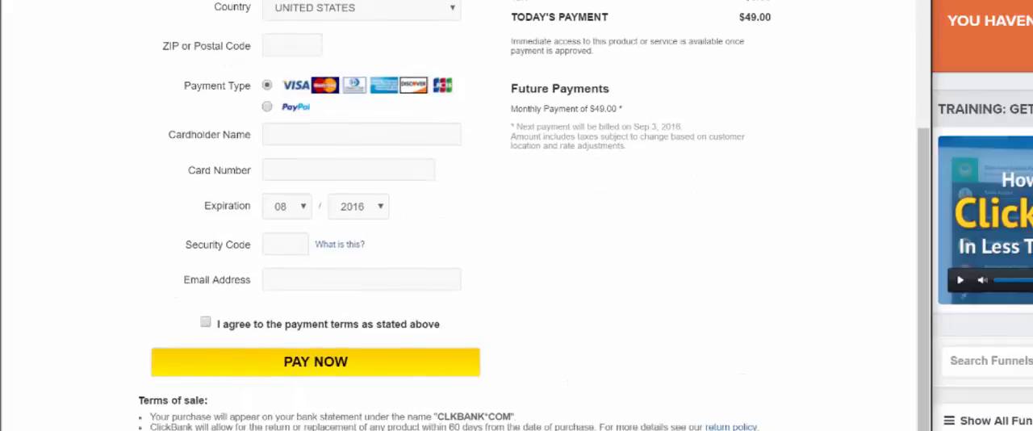
pyautogui.scroll(-5, 339, 387)
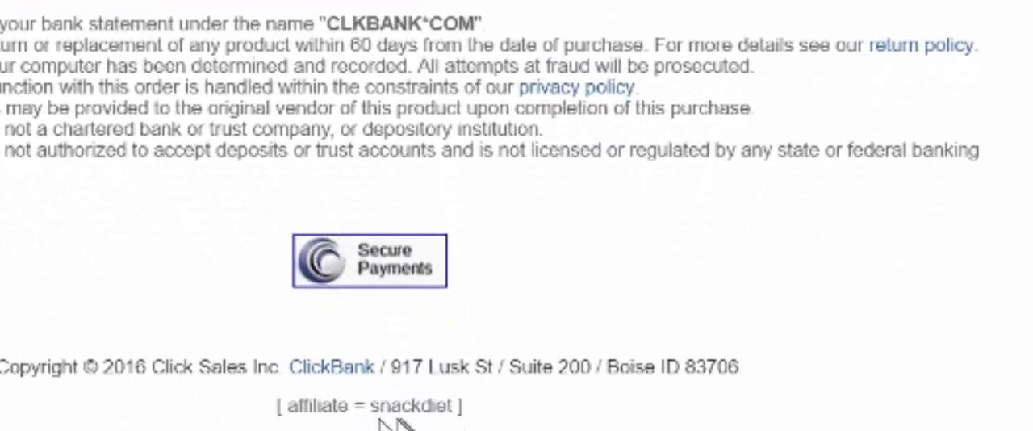
pyautogui.tripleClick(320, 412)
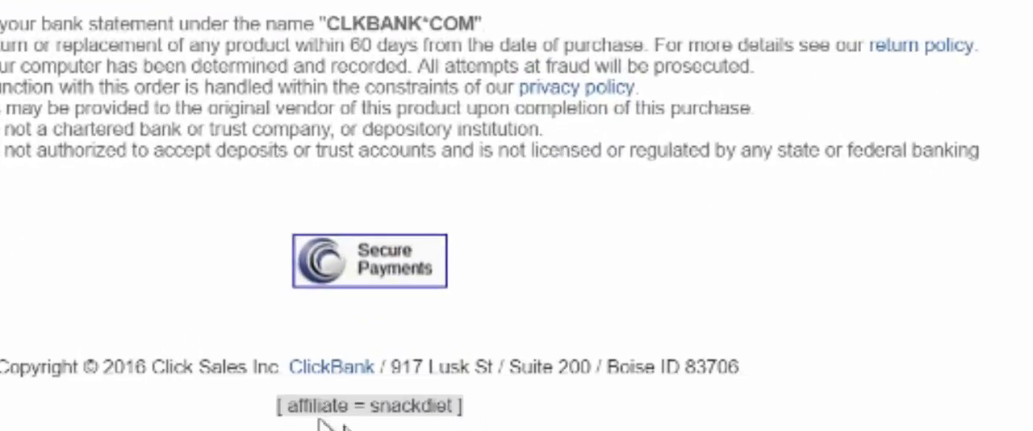
pyautogui.doubleClick(435, 403)
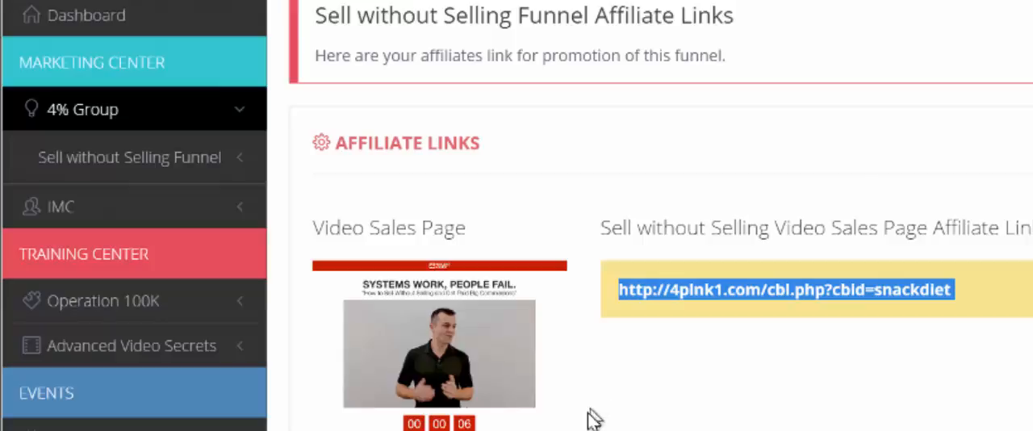
# Step: Open the Sell without Selling Funnel's setup page and go to Step 2, Custom Funnel Setup
pyautogui.click(654, 386)
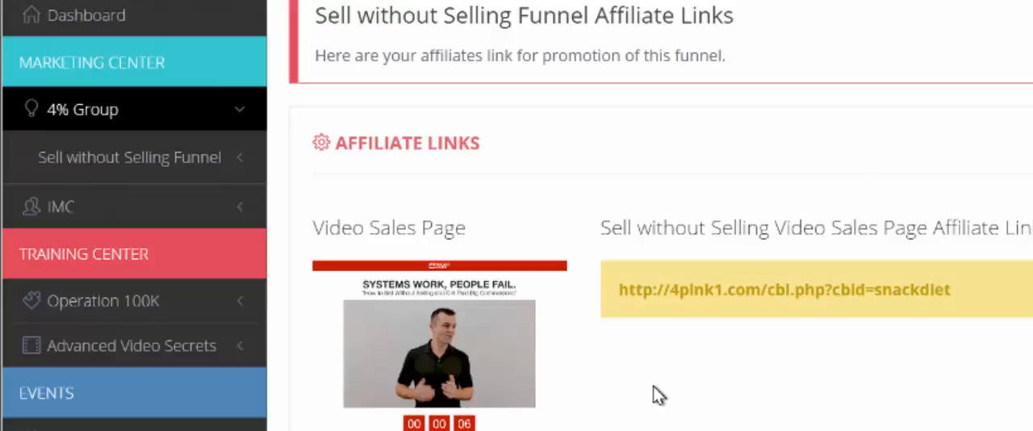
pyautogui.click(167, 158)
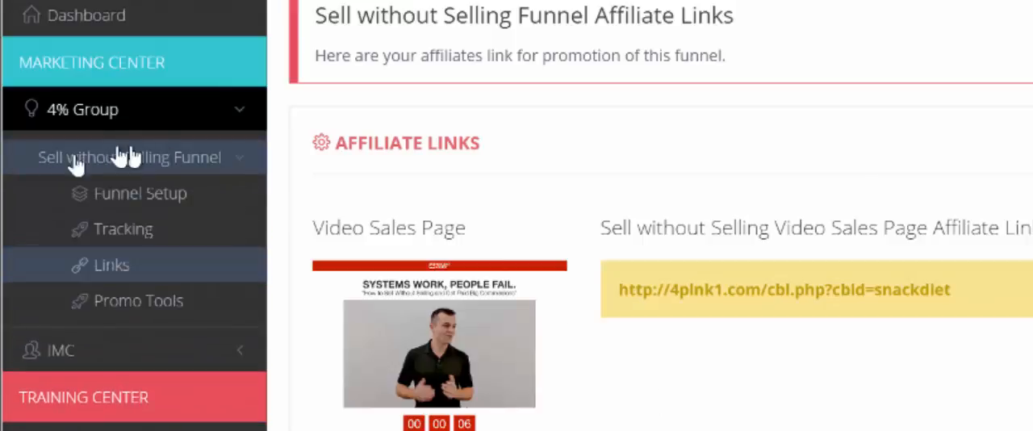
pyautogui.click(115, 201)
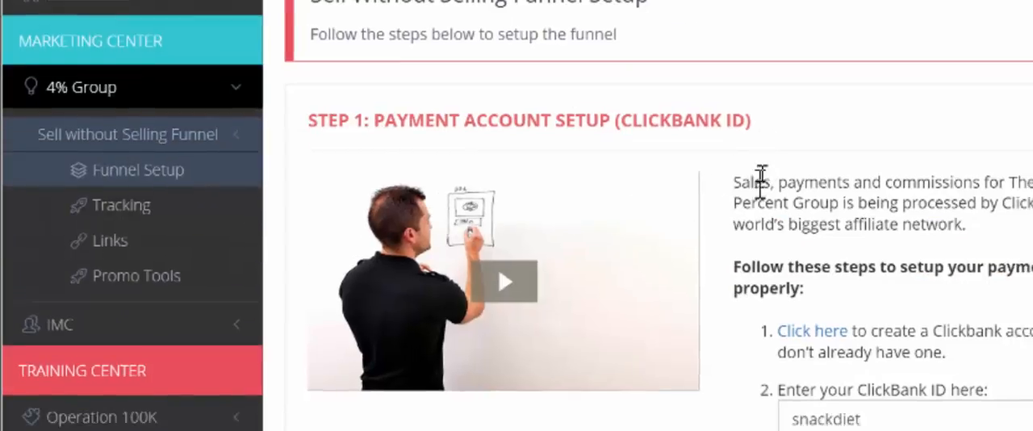
pyautogui.scroll(-3, 651, 194)
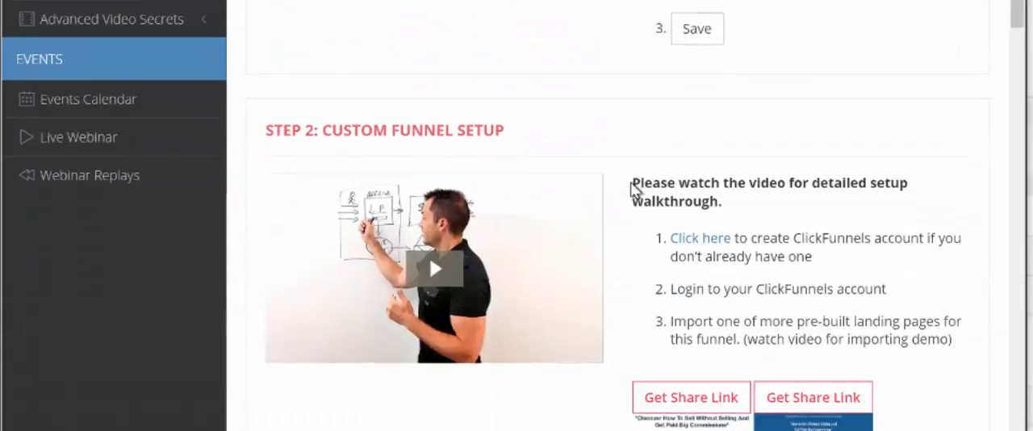
pyautogui.scroll(-3, 631, 180)
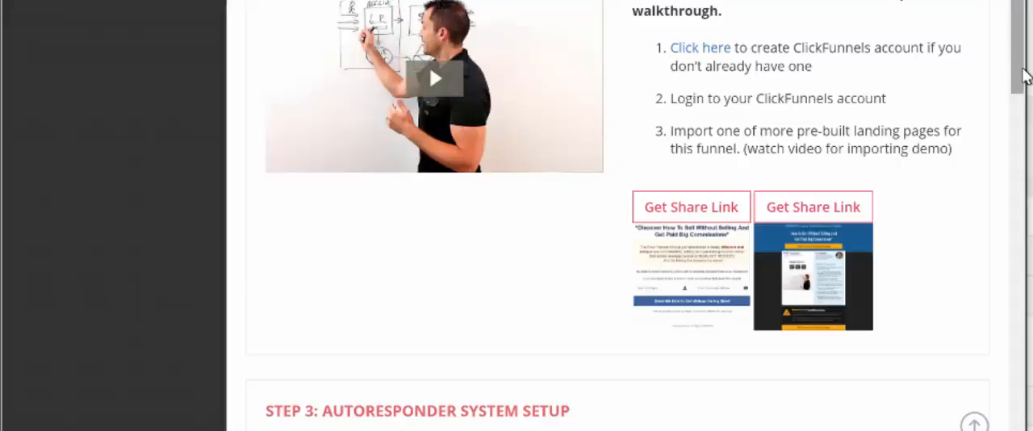
pyautogui.moveTo(1023, 62); pyautogui.dragTo(994, 58)
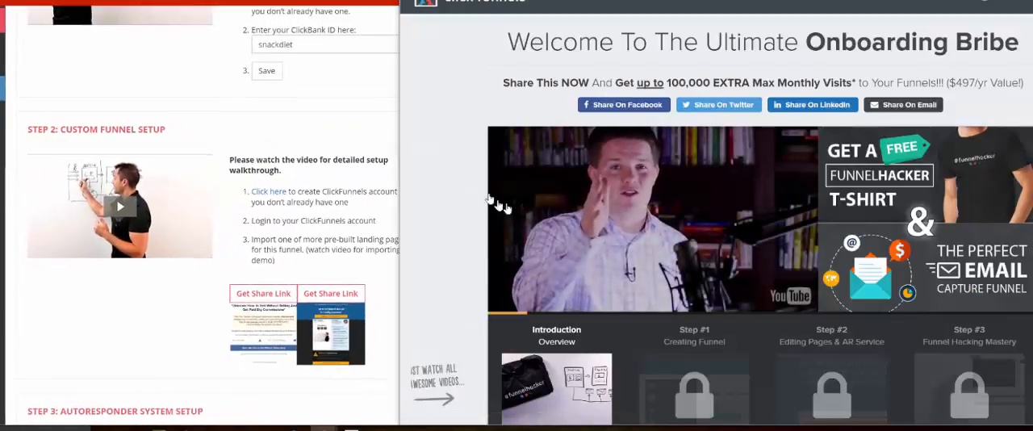
# Step: Look over the ClickFunnels onboarding page, including its introduction video, locked training steps and free T-shirt offer
pyautogui.scroll(-3, 496, 206)
pyautogui.scroll(2, 685, 78)
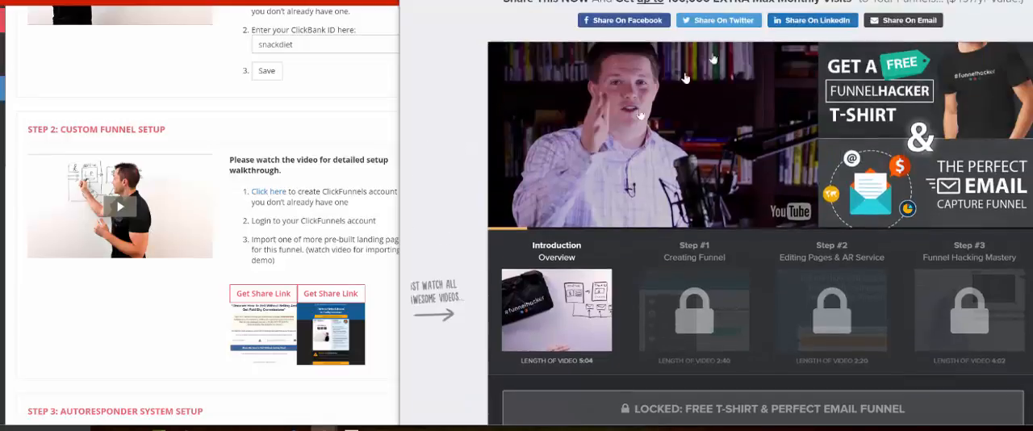
pyautogui.scroll(-2, 473, 138)
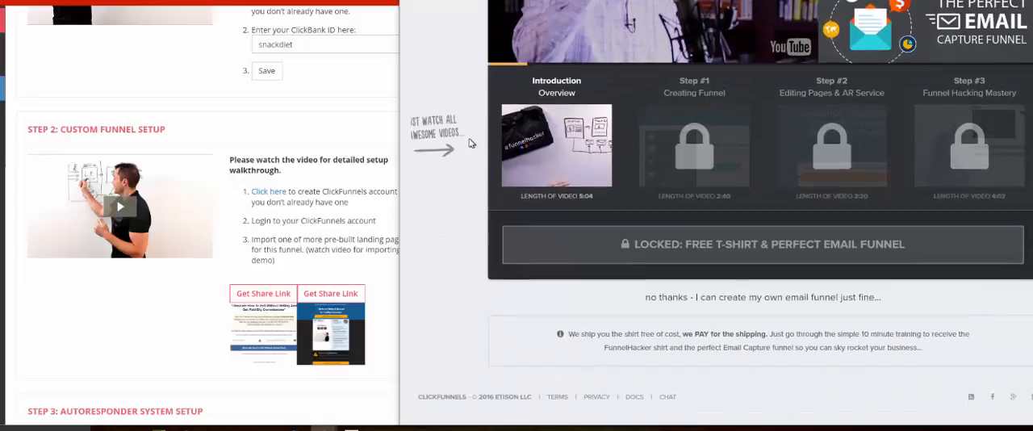
pyautogui.scroll(1, 471, 142)
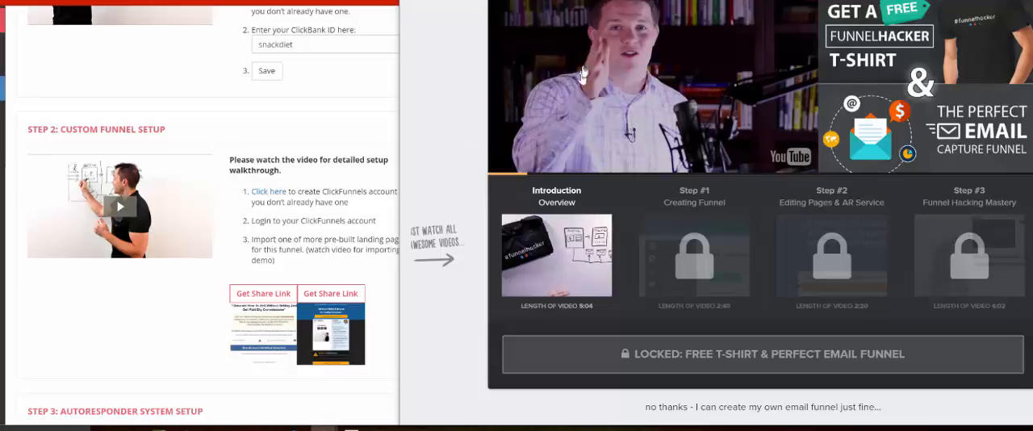
pyautogui.scroll(3, 430, 148)
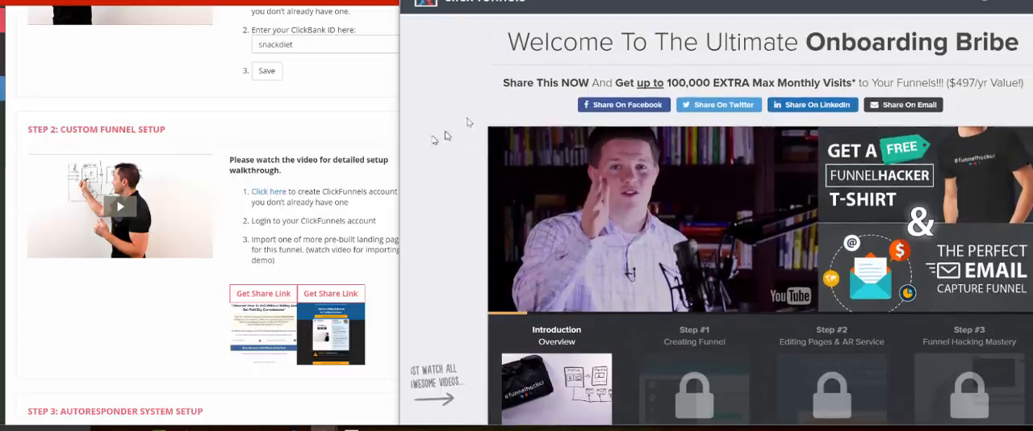
pyautogui.scroll(-3, 468, 88)
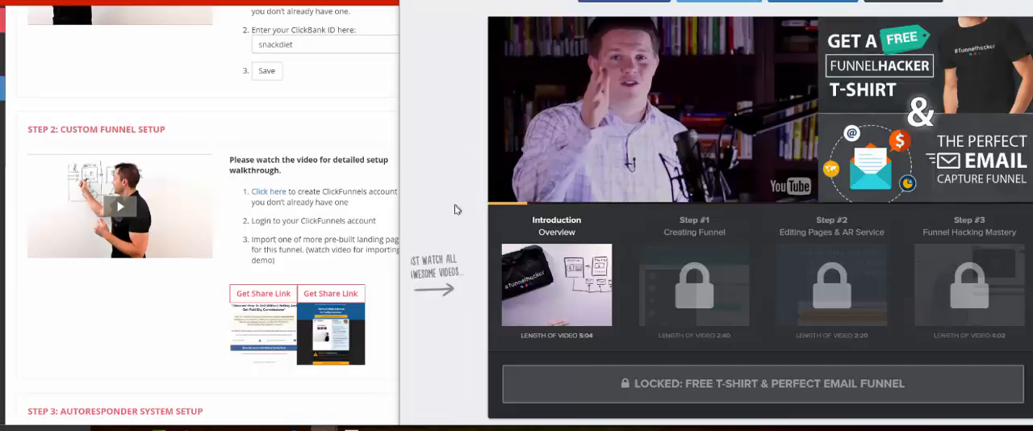
pyautogui.scroll(2, 454, 218)
pyautogui.scroll(-2, 452, 214)
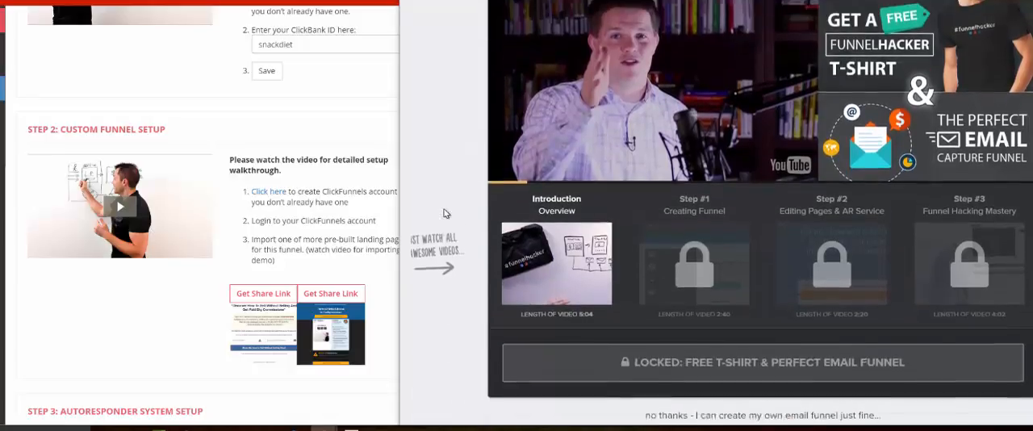
pyautogui.scroll(2, 462, 194)
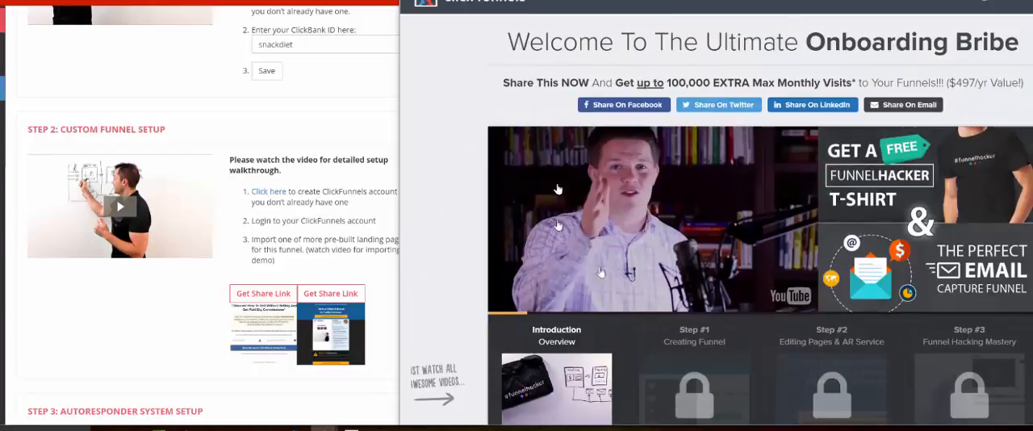
# Step: Skip the ClickFunnels onboarding offer and dismiss the Add New Funnel dialog
pyautogui.scroll(-2, 484, 258)
pyautogui.scroll(-3, 498, 292)
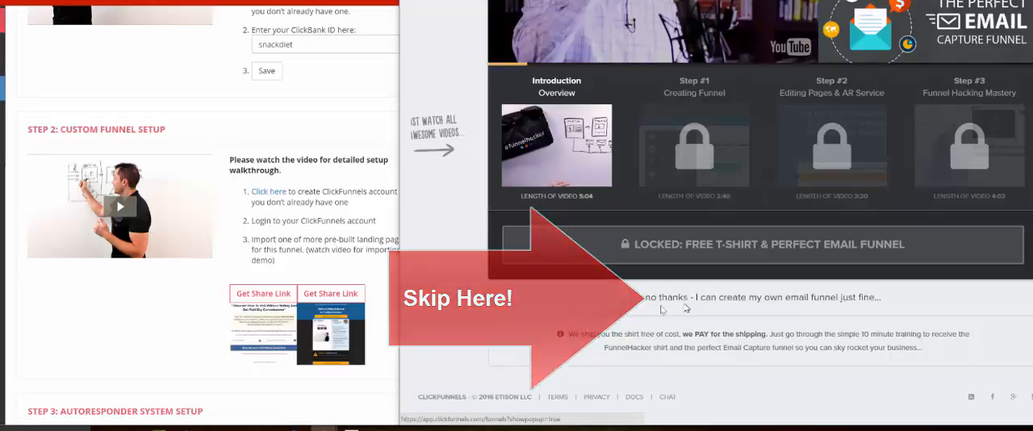
pyautogui.click(697, 299)
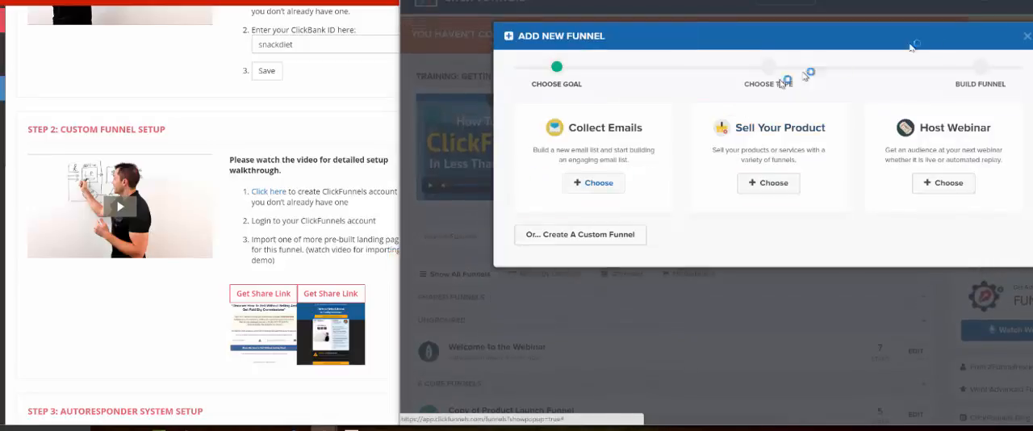
pyautogui.click(1026, 37)
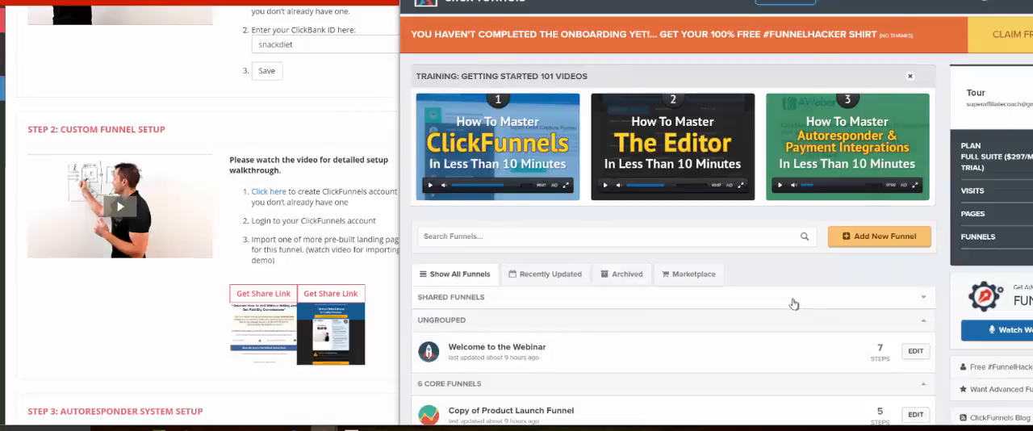
# Step: Look over the training videos and funnel list on the ClickFunnels dashboard
pyautogui.scroll(-2, 790, 303)
pyautogui.scroll(2, 790, 304)
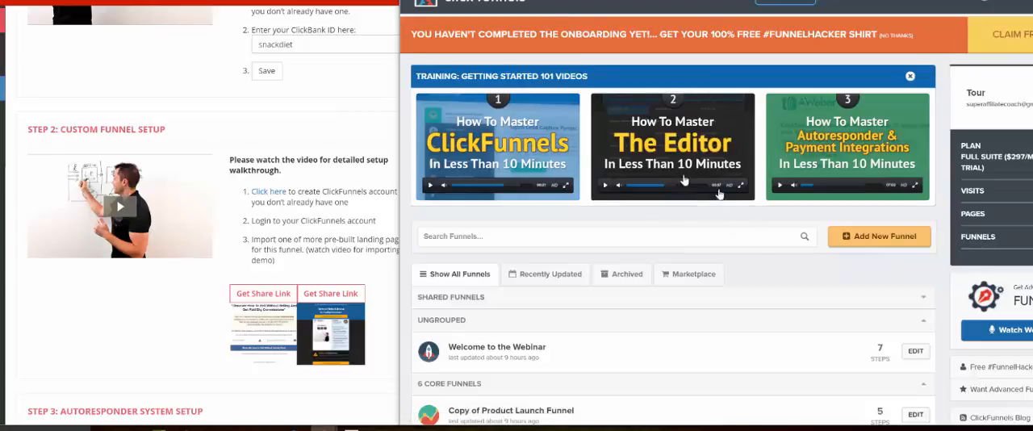
pyautogui.scroll(-1, 671, 241)
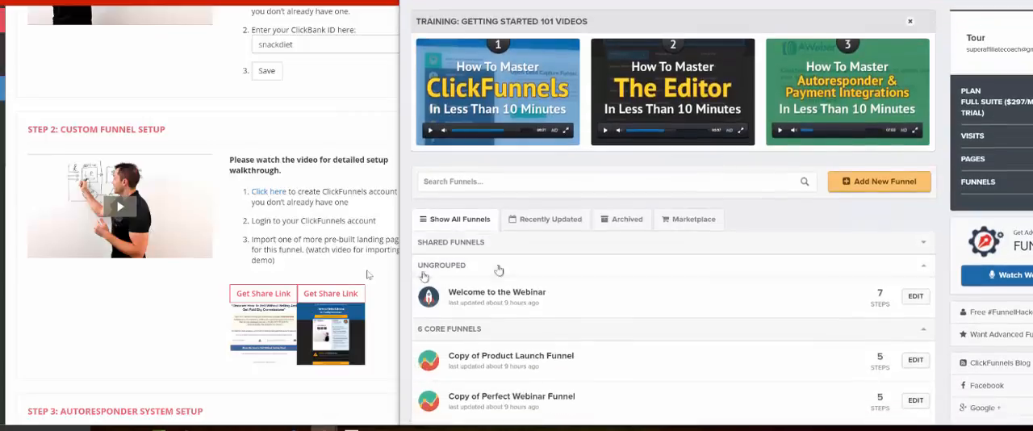
# Step: Get the share link for the first pre-built landing page in Step 2 and select its URL
pyautogui.click(251, 234)
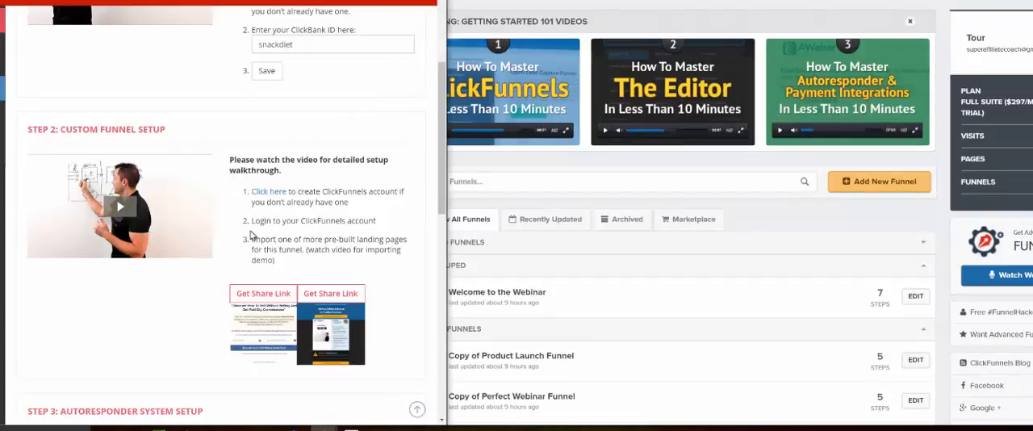
pyautogui.scroll(-1, 250, 234)
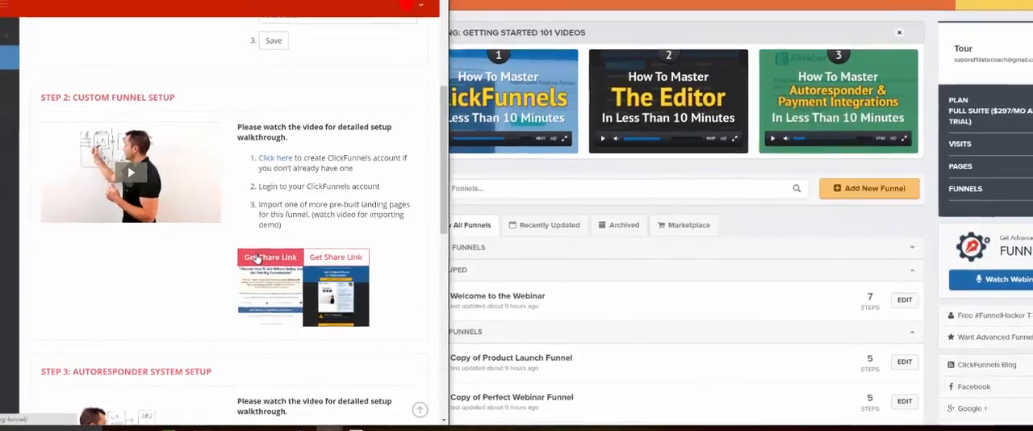
pyautogui.click(258, 257)
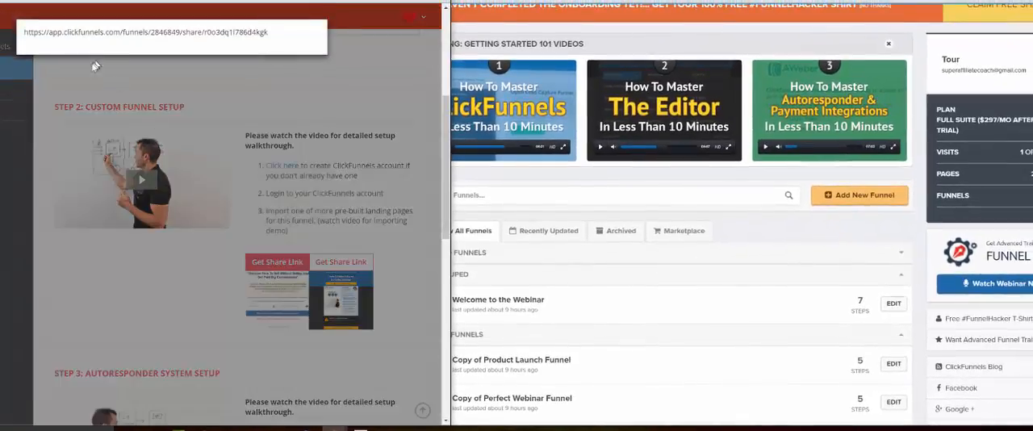
pyautogui.tripleClick(112, 30)
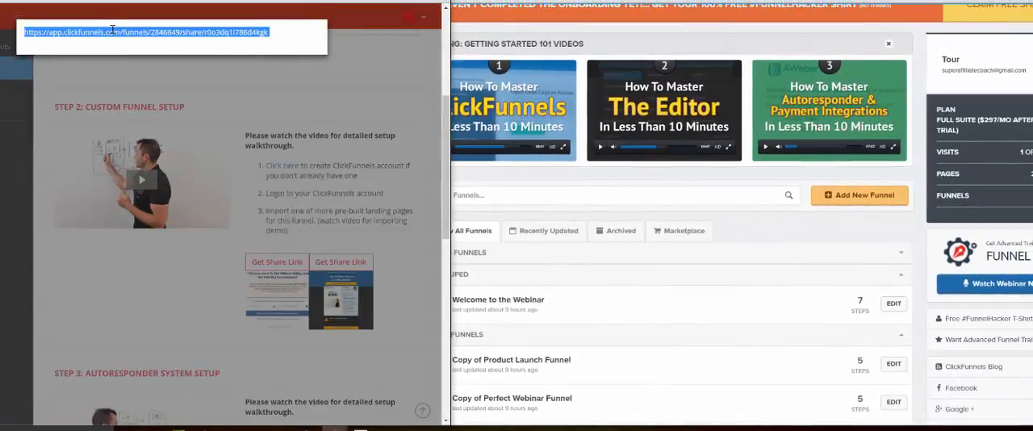
pyautogui.rightClick(123, 33)
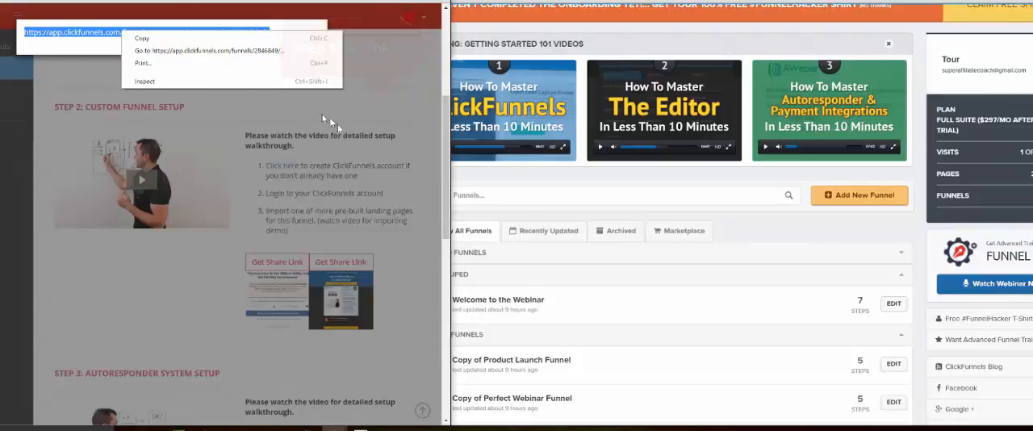
pyautogui.click(384, 179)
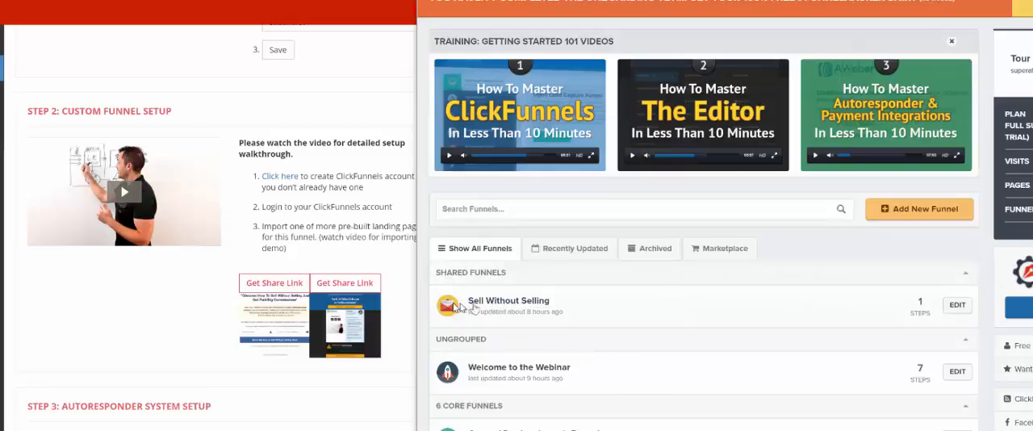
# Step: Switch to ClickFunnels and browse the funnel list containing the shared Sell Without Selling funnel
pyautogui.scroll(1, 651, 338)
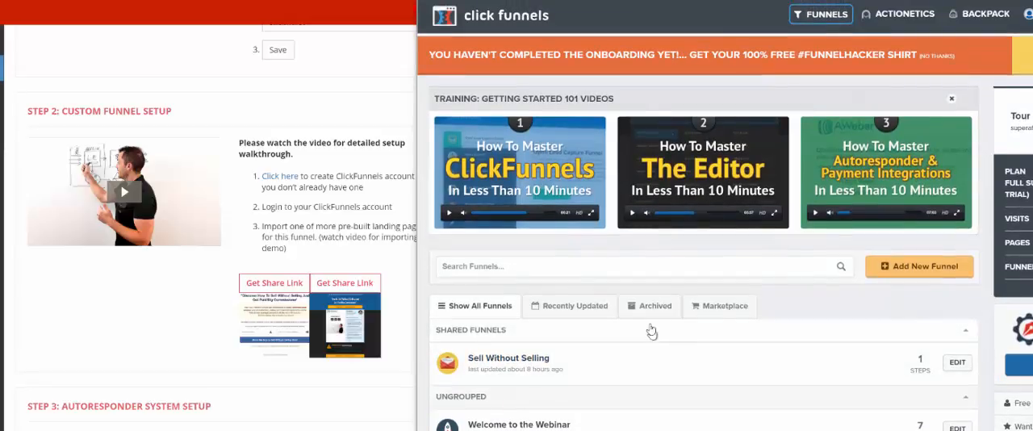
pyautogui.click(823, 16)
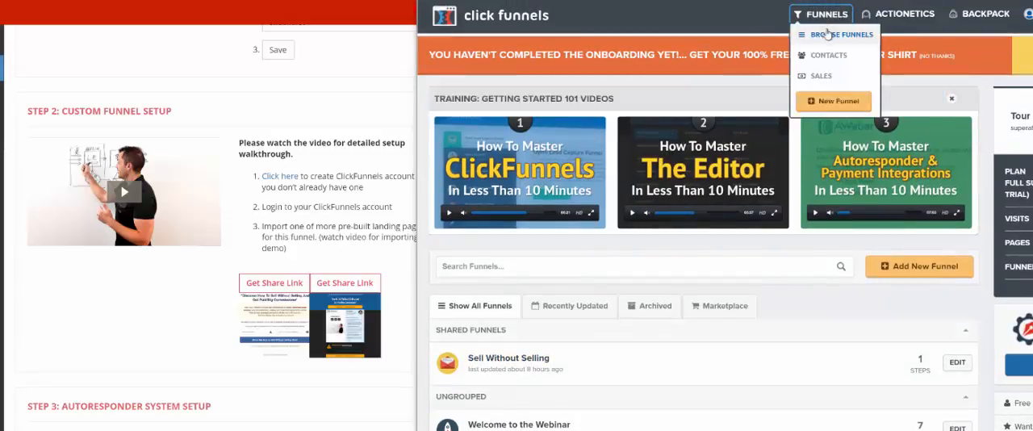
pyautogui.click(827, 35)
pyautogui.click(824, 16)
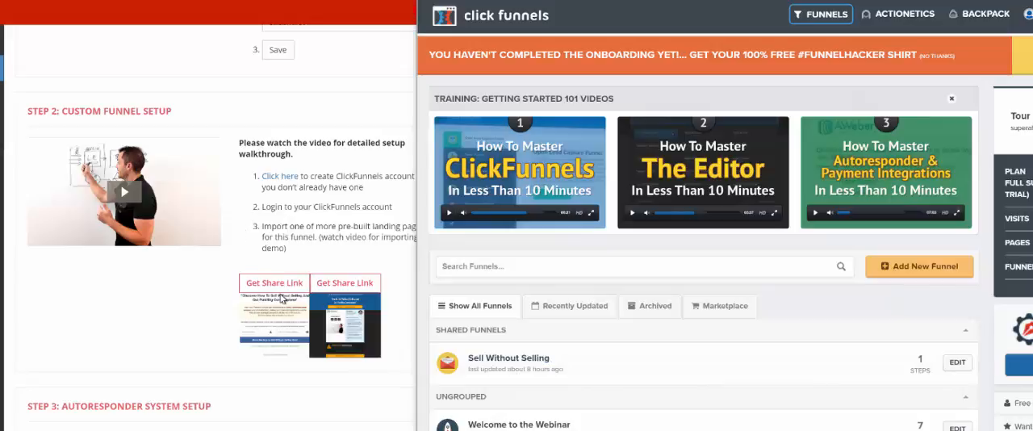
# Step: Go to Step 3, Autoresponder System Setup, on the funnel setup page and choose Get Response for creating an autoresponder account
pyautogui.click(392, 224)
pyautogui.scroll(-3, 392, 228)
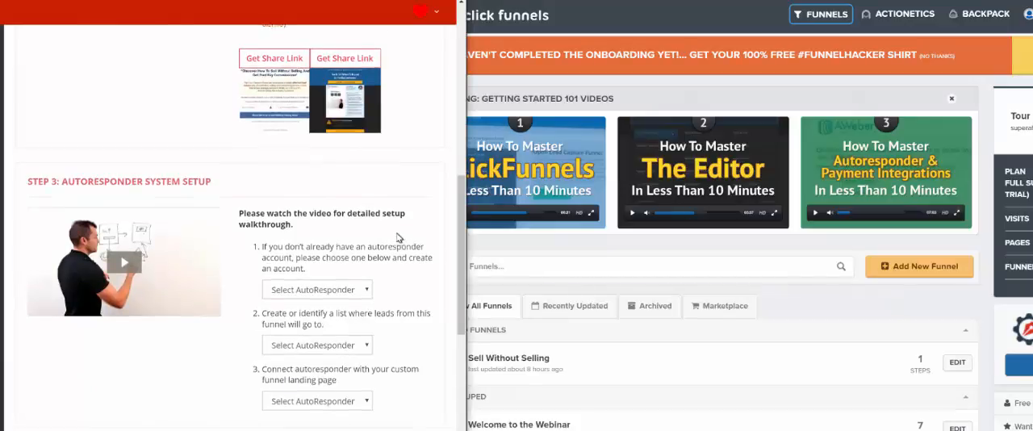
pyautogui.scroll(2, 397, 242)
pyautogui.scroll(-2, 405, 263)
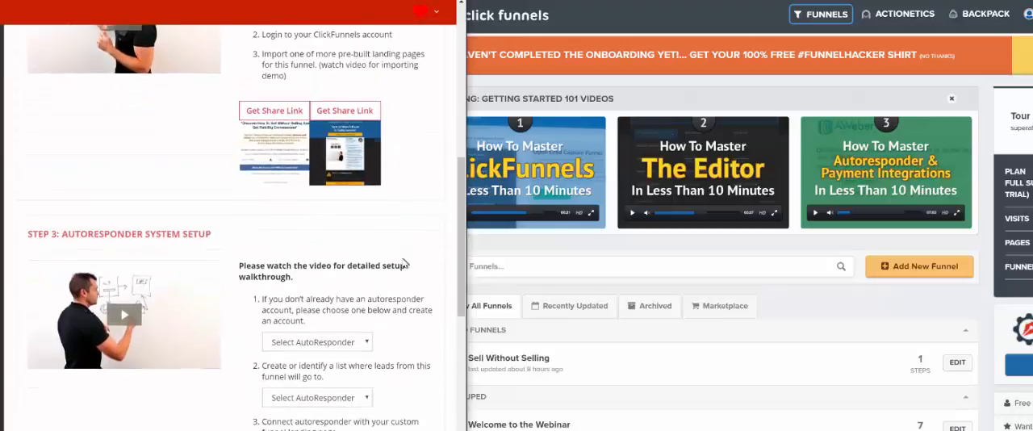
pyautogui.click(357, 289)
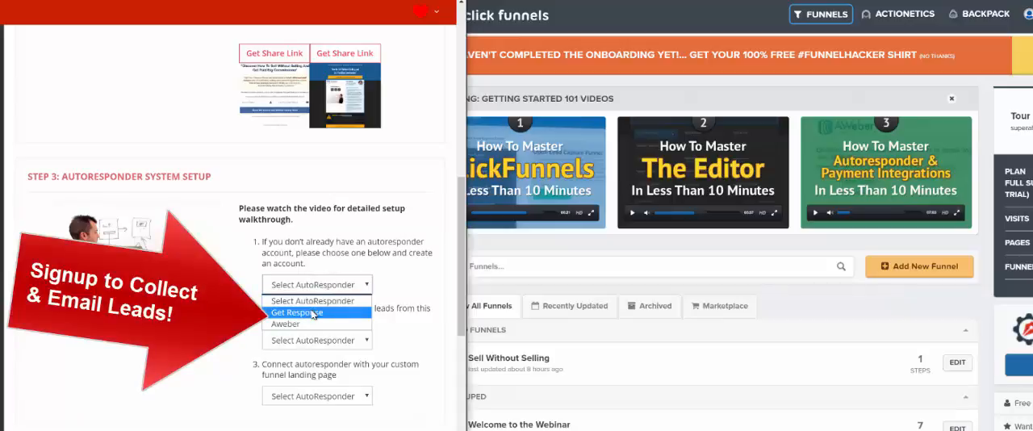
pyautogui.click(356, 240)
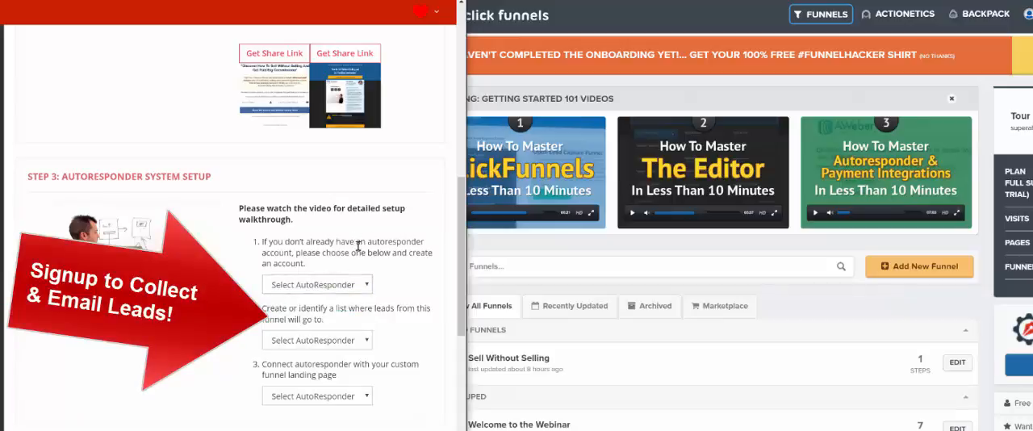
pyautogui.click(348, 287)
pyautogui.click(377, 256)
pyautogui.click(356, 284)
pyautogui.click(332, 309)
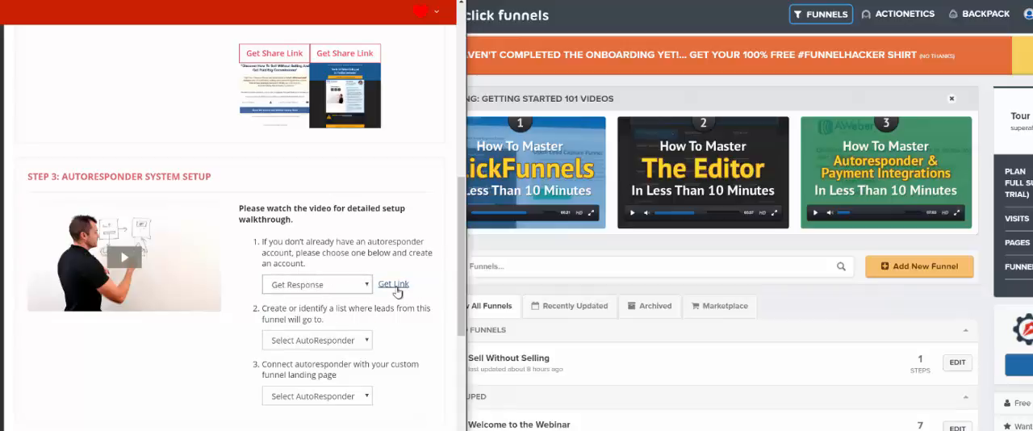
# Step: Try Aweber as the autoresponder for account creation and switch the choice back to Get Response
pyautogui.click(309, 289)
pyautogui.click(316, 326)
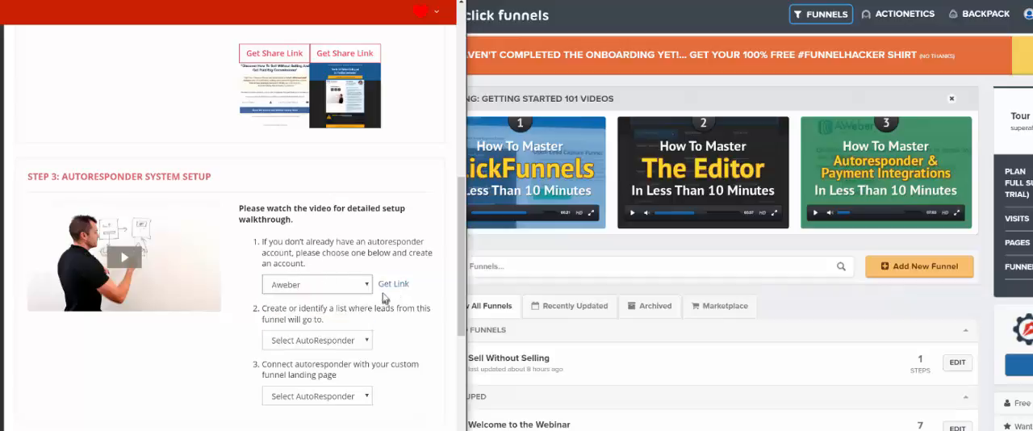
pyautogui.click(362, 286)
pyautogui.click(339, 313)
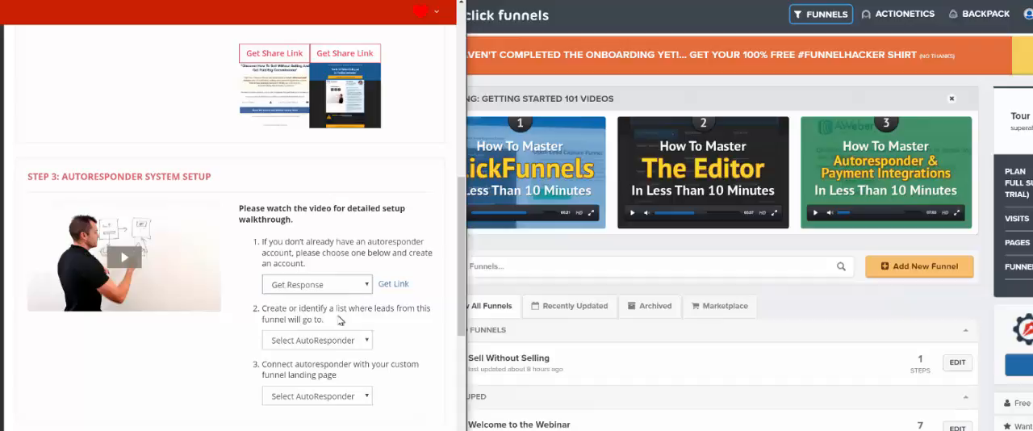
pyautogui.click(313, 284)
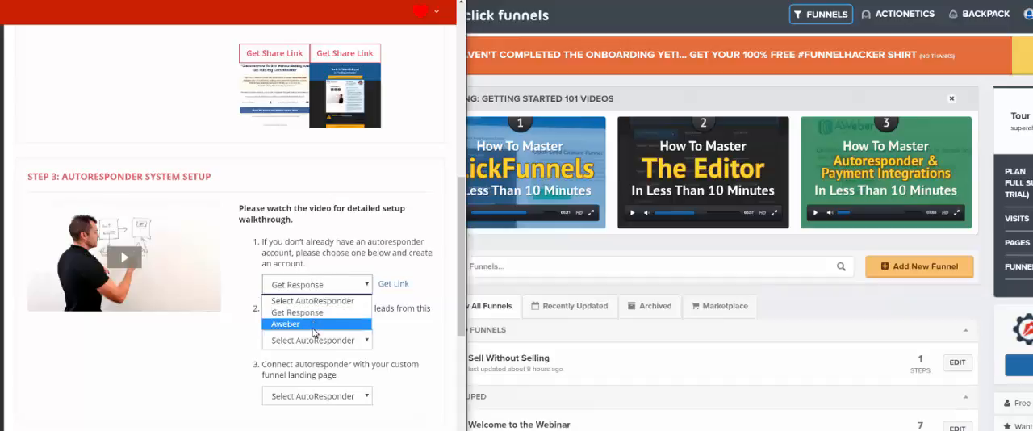
pyautogui.click(315, 324)
pyautogui.scroll(-1, 342, 253)
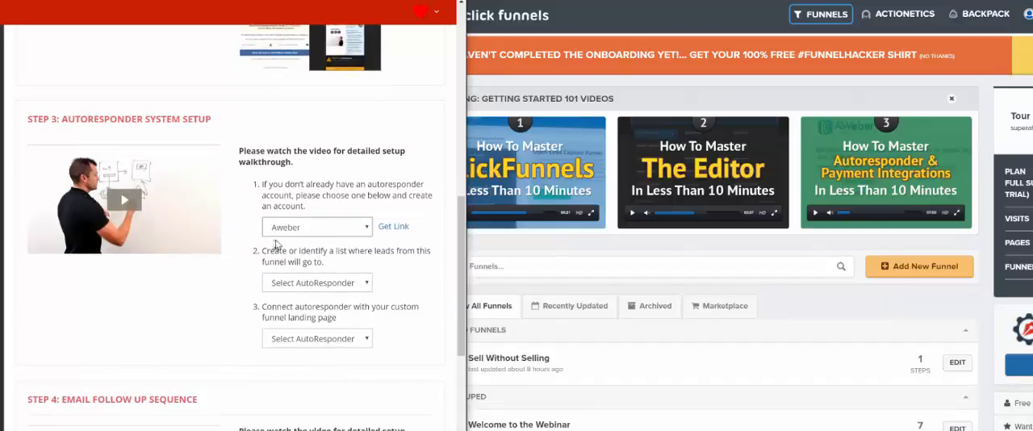
pyautogui.click(329, 230)
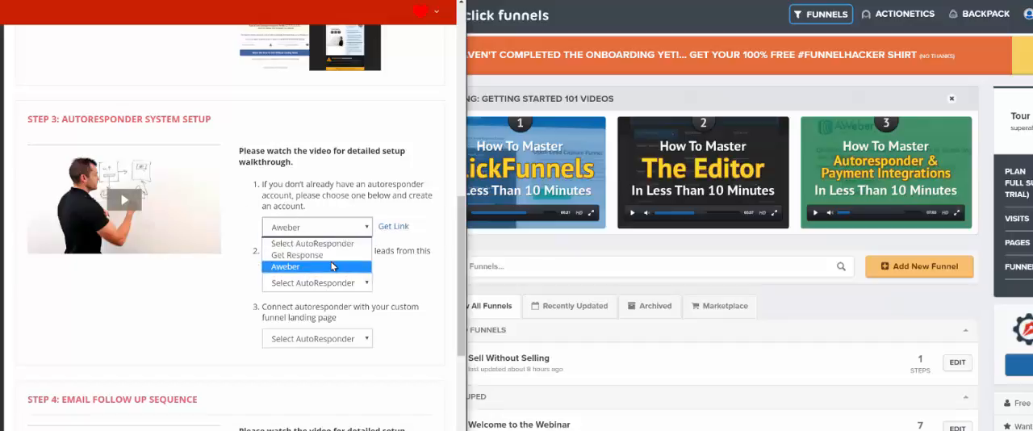
pyautogui.click(332, 254)
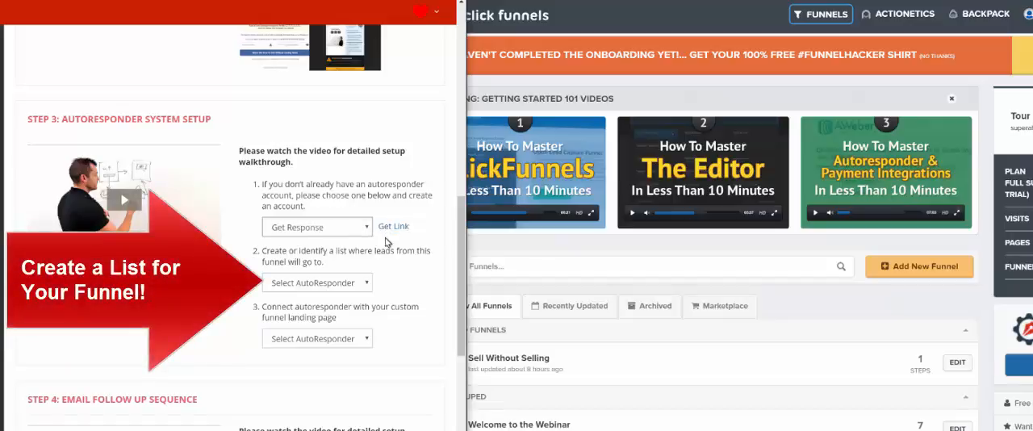
# Step: Choose Get Response as the autoresponder for creating or identifying the list that receives the funnel's leads
pyautogui.click(340, 285)
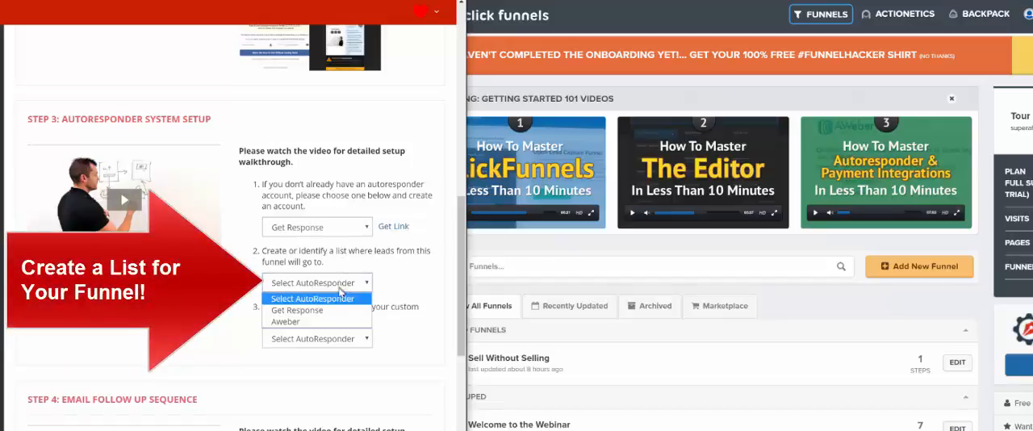
pyautogui.click(292, 281)
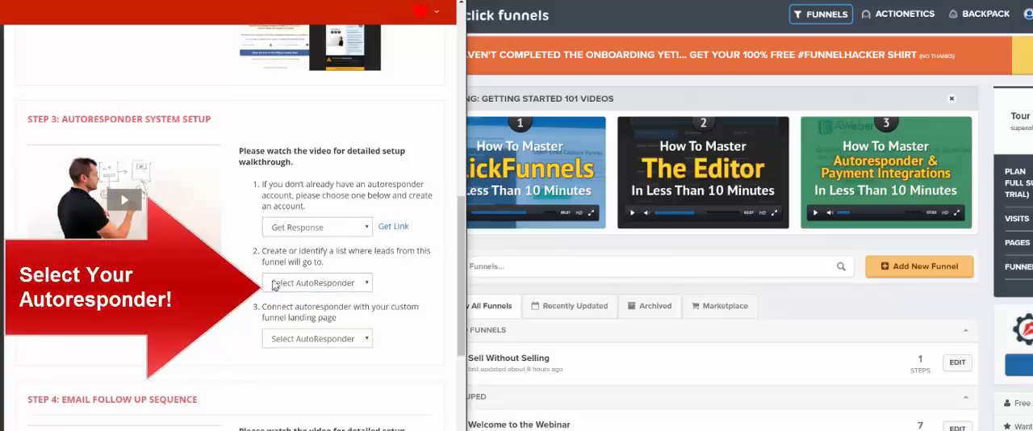
pyautogui.click(314, 284)
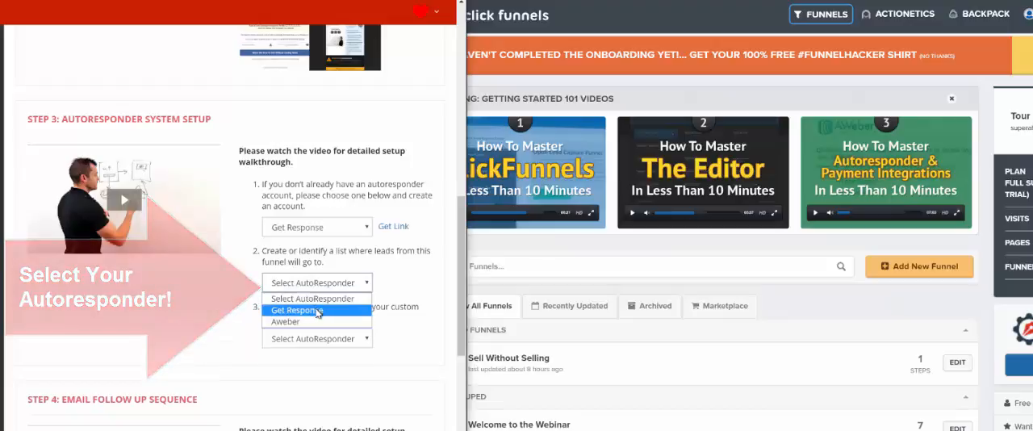
pyautogui.click(290, 306)
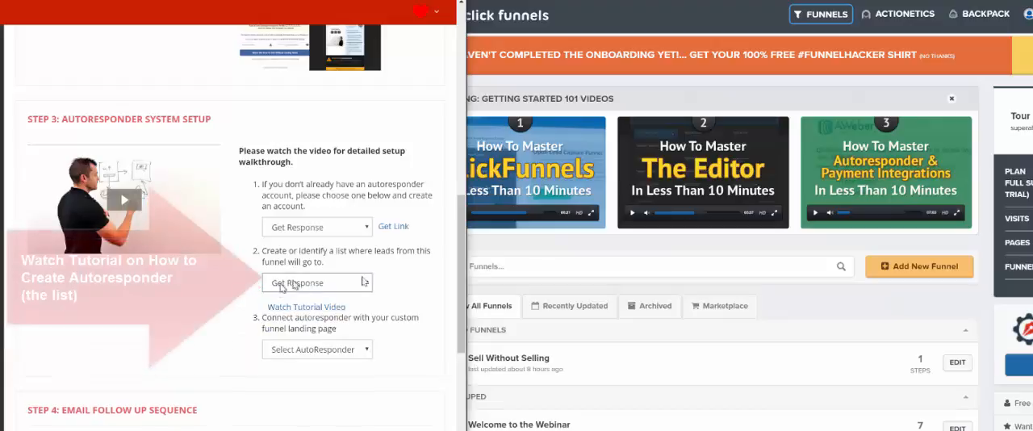
pyautogui.click(546, 259)
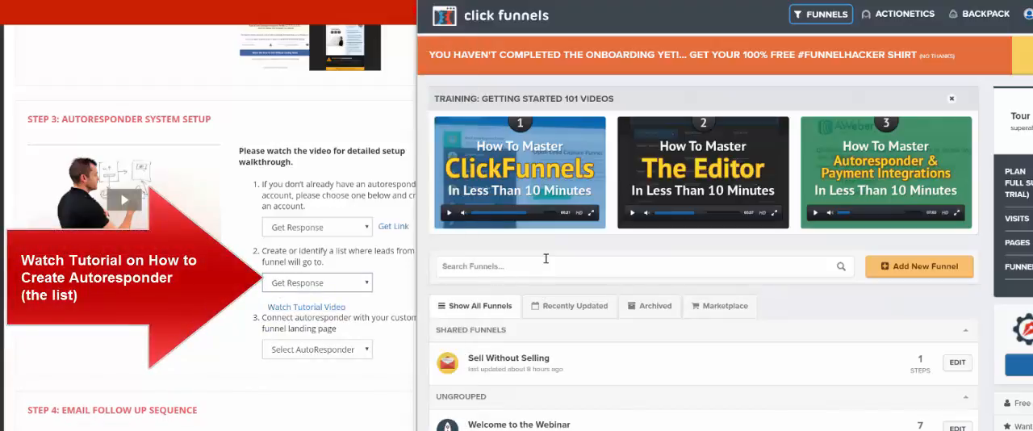
pyautogui.click(567, 347)
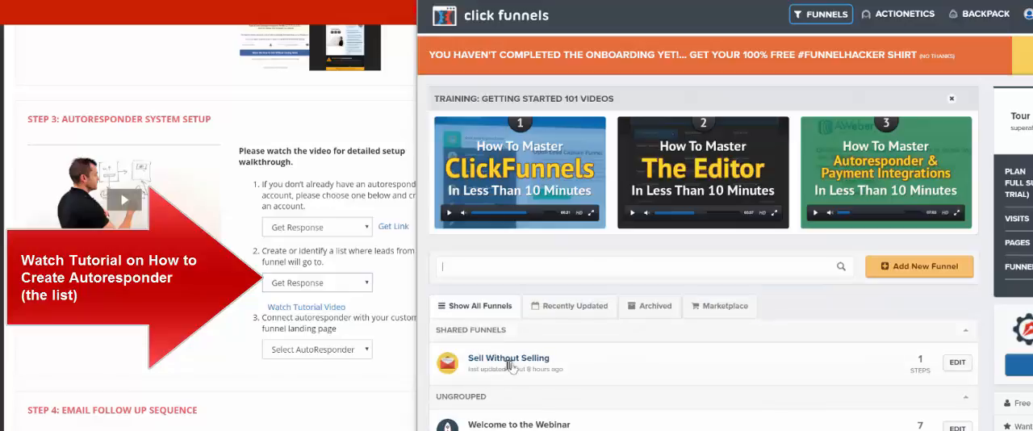
pyautogui.click(333, 240)
pyautogui.tripleClick(333, 240)
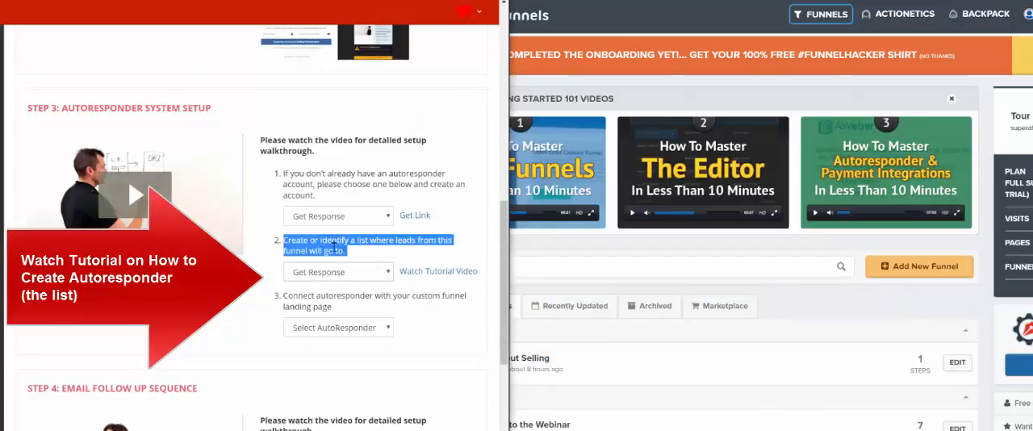
pyautogui.click(267, 281)
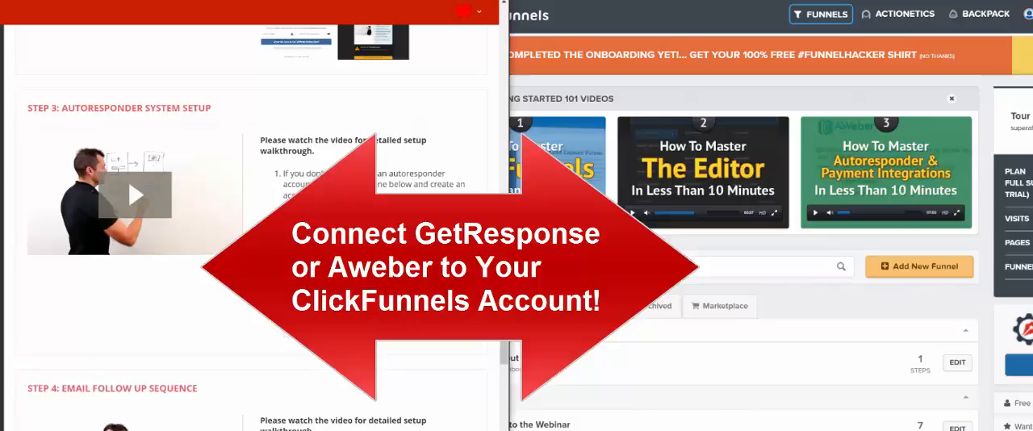
pyautogui.click(839, 308)
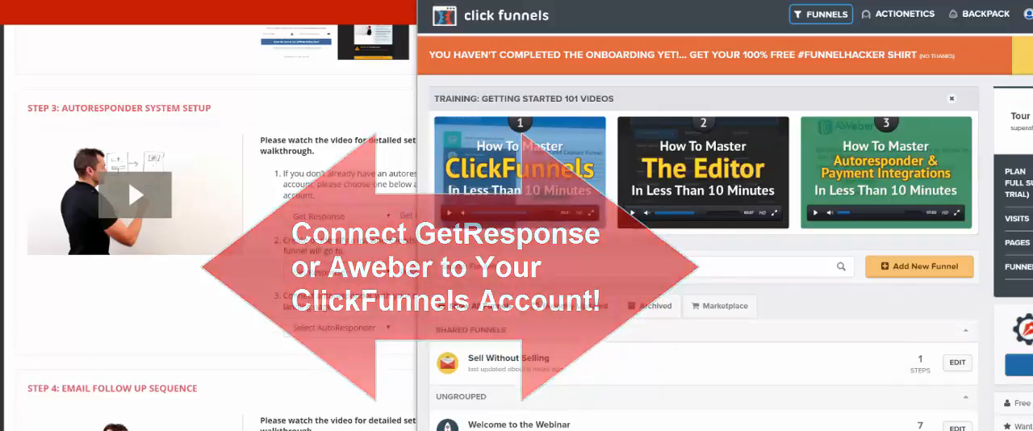
# Step: Switch to GetResponse and open the API key page from the account's Integrations
pyautogui.hotkey('alt', 'Tab')
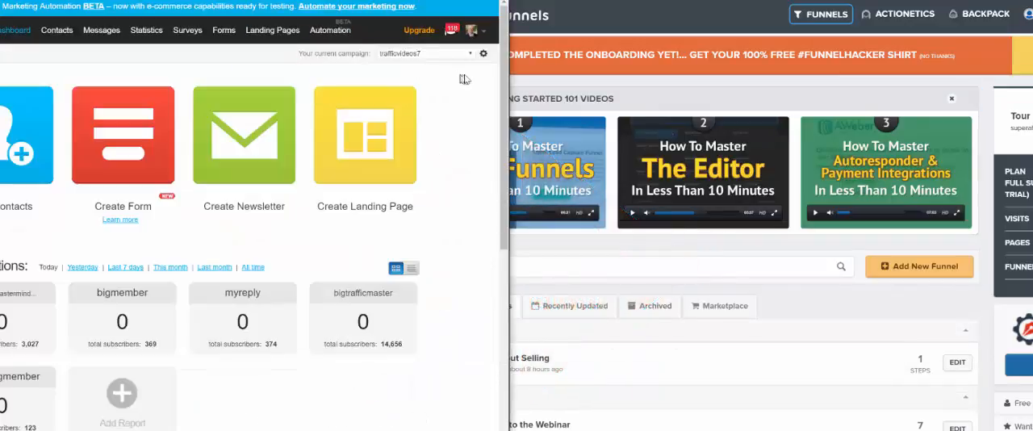
pyautogui.click(476, 30)
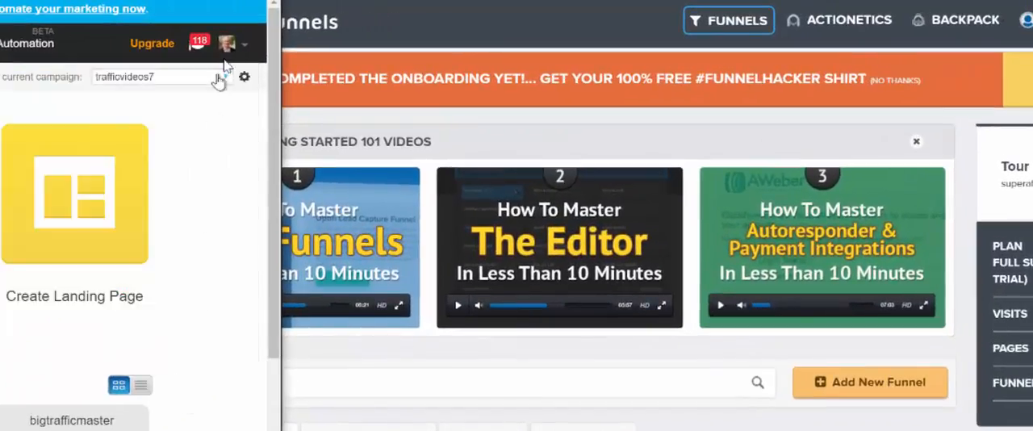
pyautogui.moveTo(234, 48)
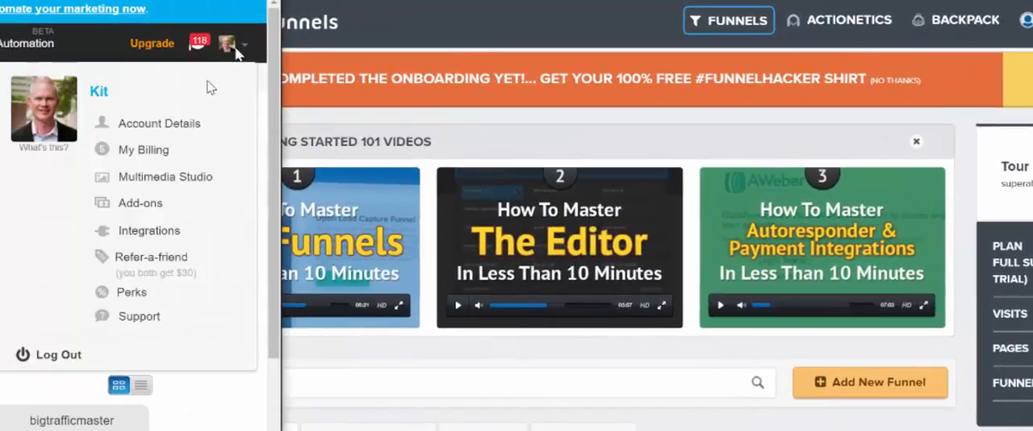
pyautogui.click(145, 231)
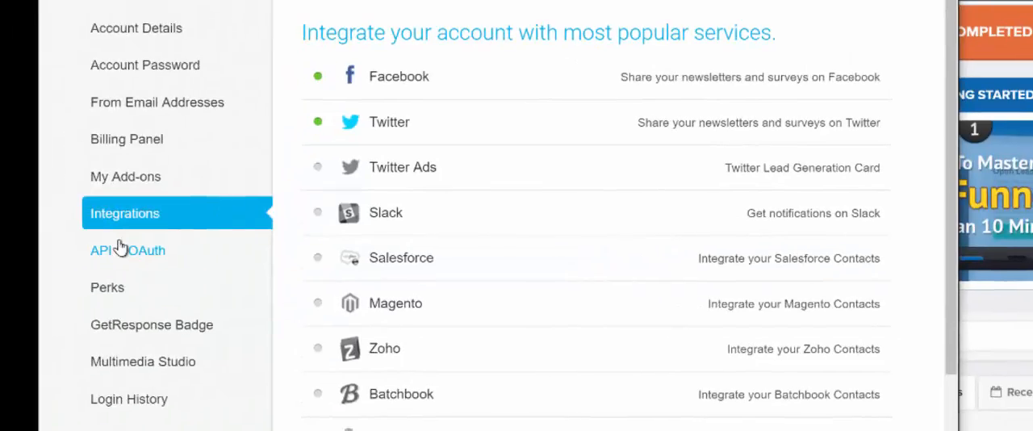
pyautogui.click(121, 249)
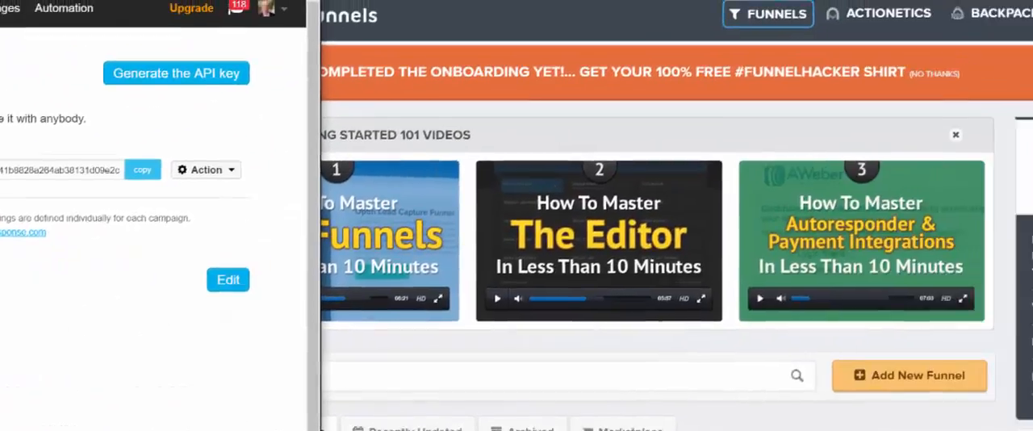
# Step: Open the API integrations in the ClickFunnels account settings and search them for Get Response
pyautogui.moveTo(845, 33)
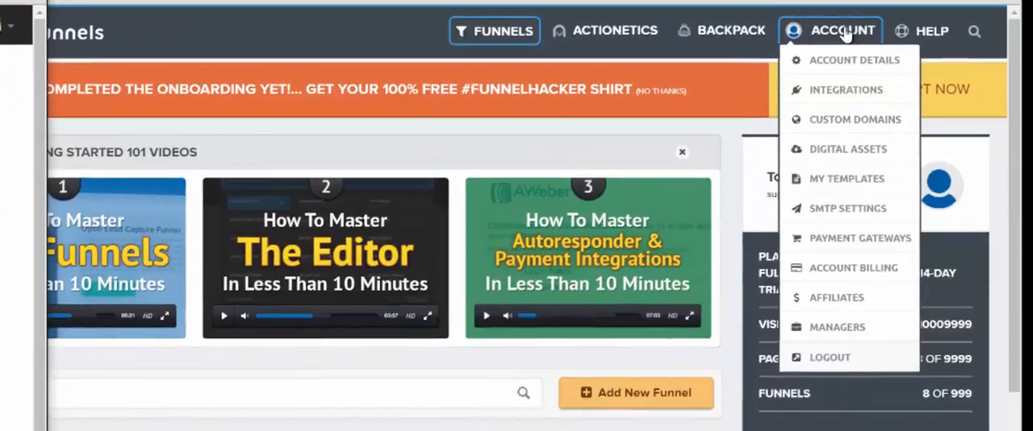
pyautogui.click(835, 98)
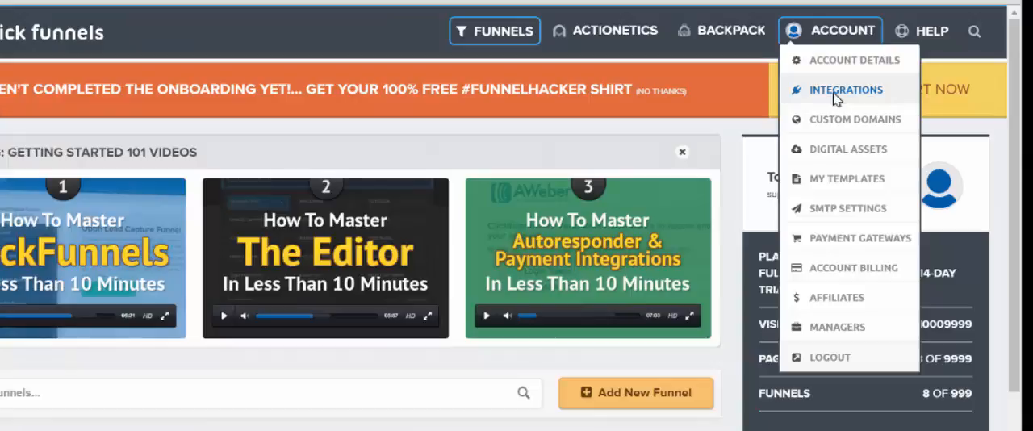
pyautogui.click(833, 92)
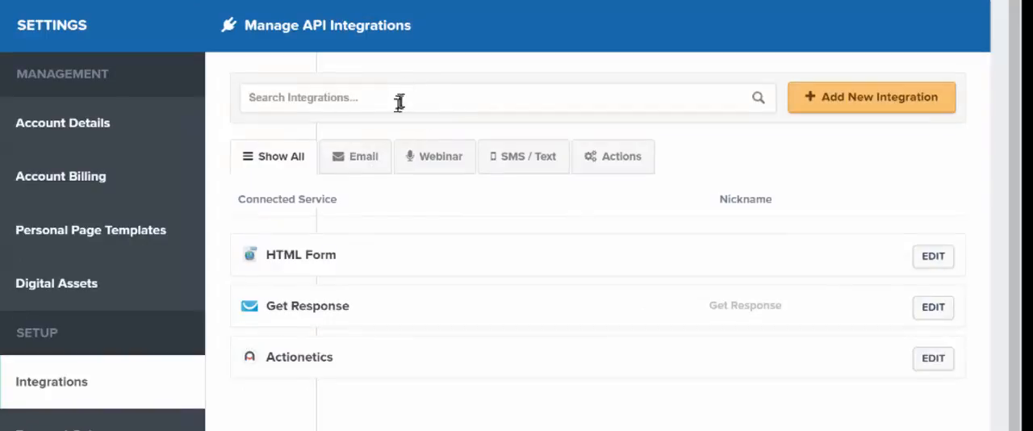
pyautogui.click(395, 105)
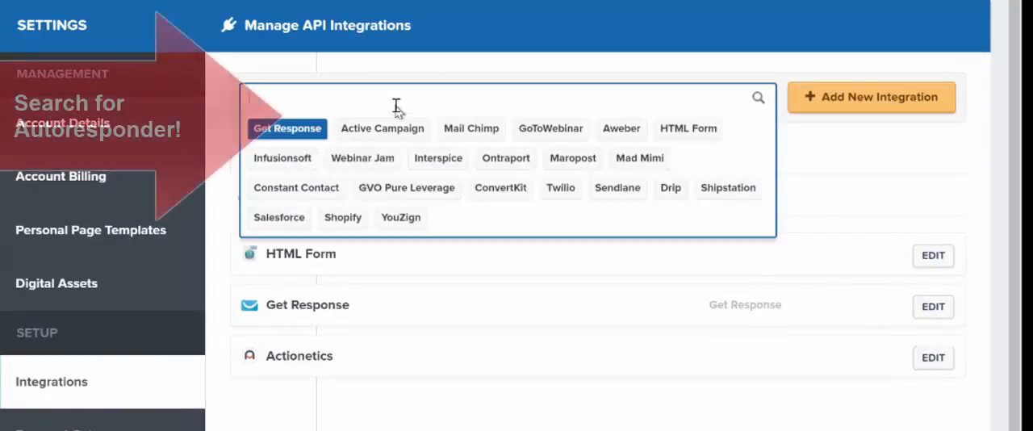
pyautogui.click(271, 132)
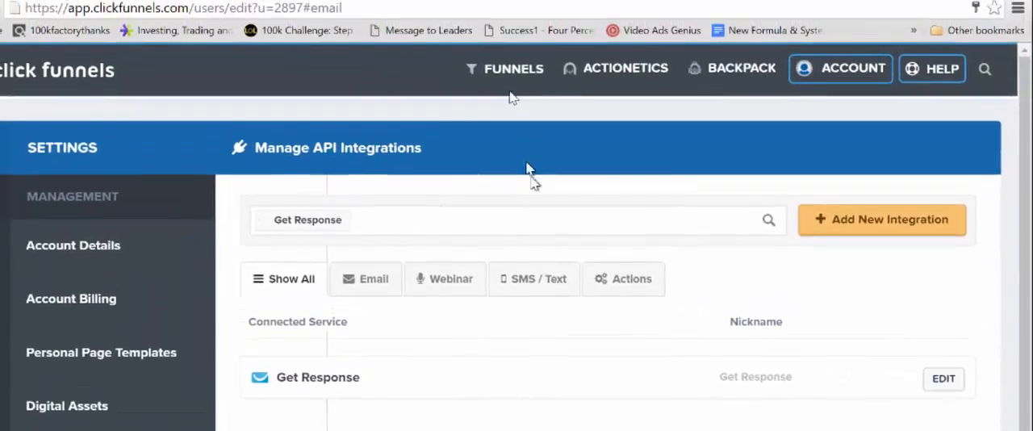
# Step: Return to the funnels overview and review Steps 3 and 4 on the funnel setup page
pyautogui.click(515, 72)
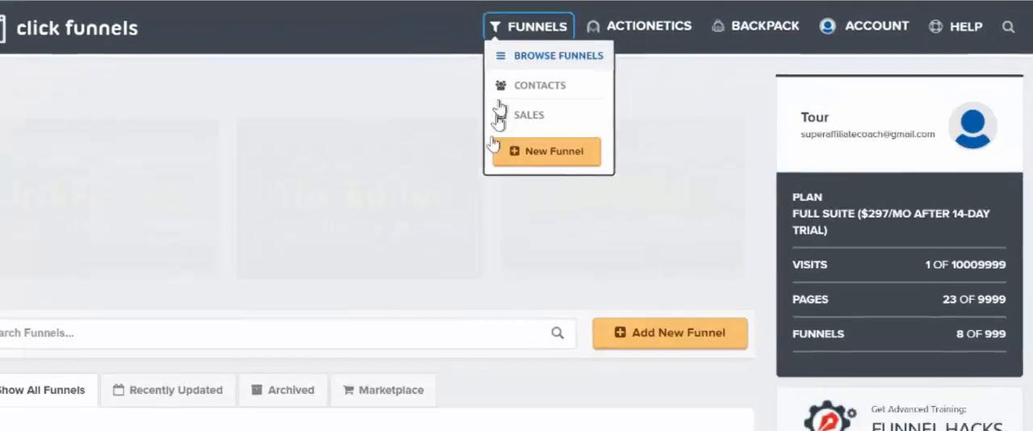
pyautogui.click(270, 109)
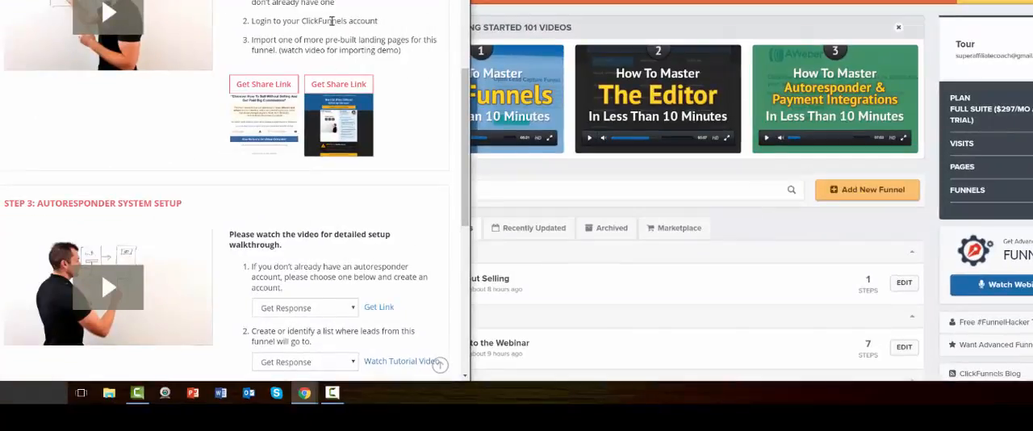
pyautogui.scroll(-3, 380, 182)
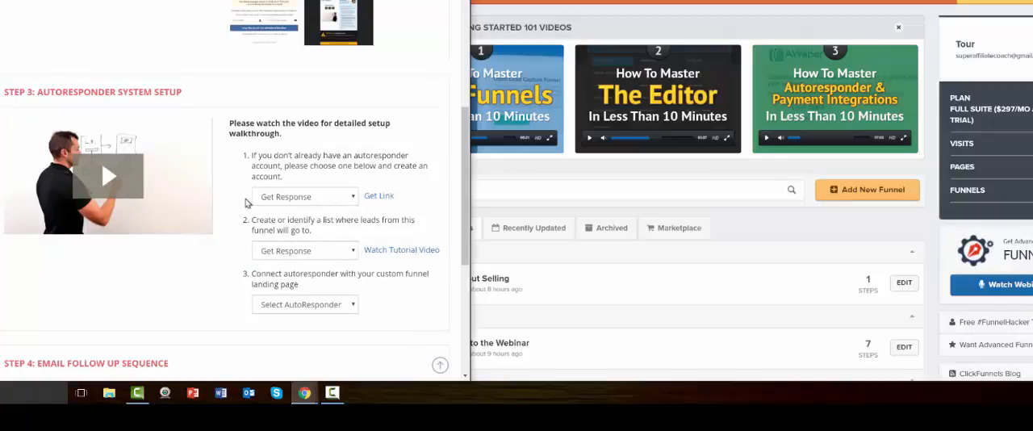
pyautogui.scroll(-6, 250, 206)
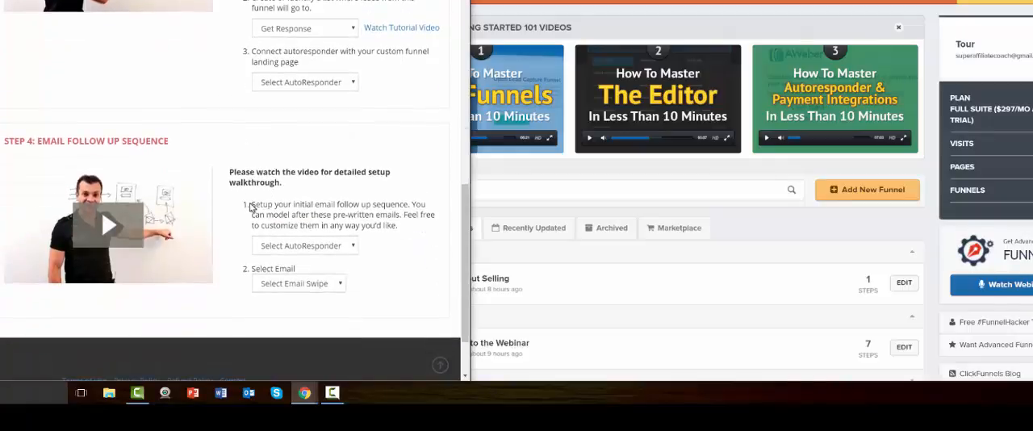
# Step: Open the Sell Without Selling funnel in ClickFunnels and look over the Main (Control) and Variation 1 pages of its Optin step
pyautogui.click(730, 247)
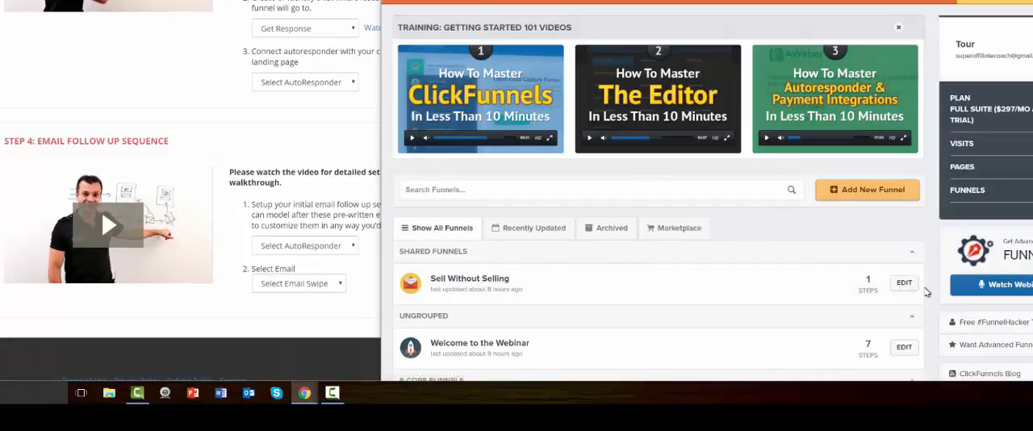
pyautogui.click(877, 275)
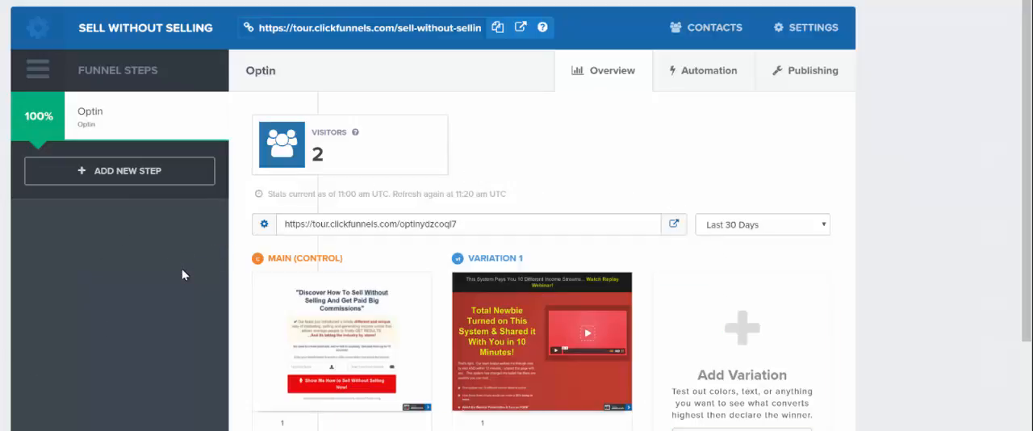
pyautogui.scroll(-1, 181, 268)
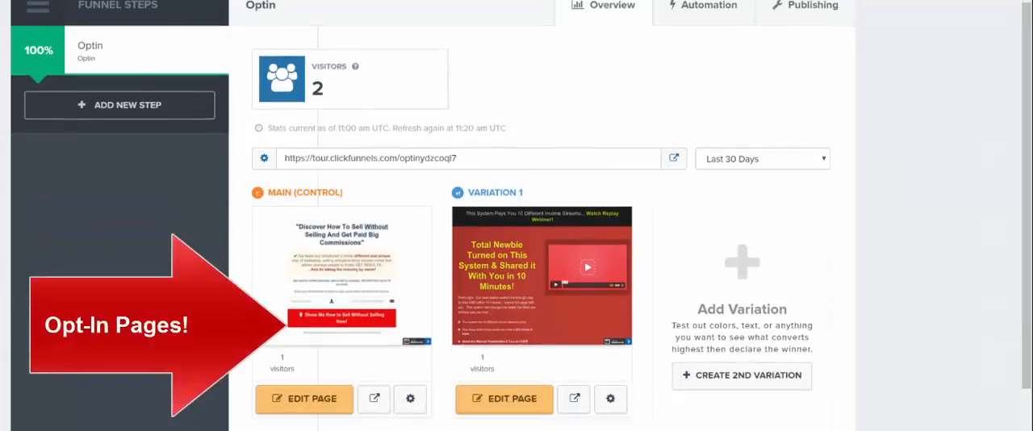
pyautogui.scroll(1, 181, 268)
pyautogui.scroll(-3, 182, 268)
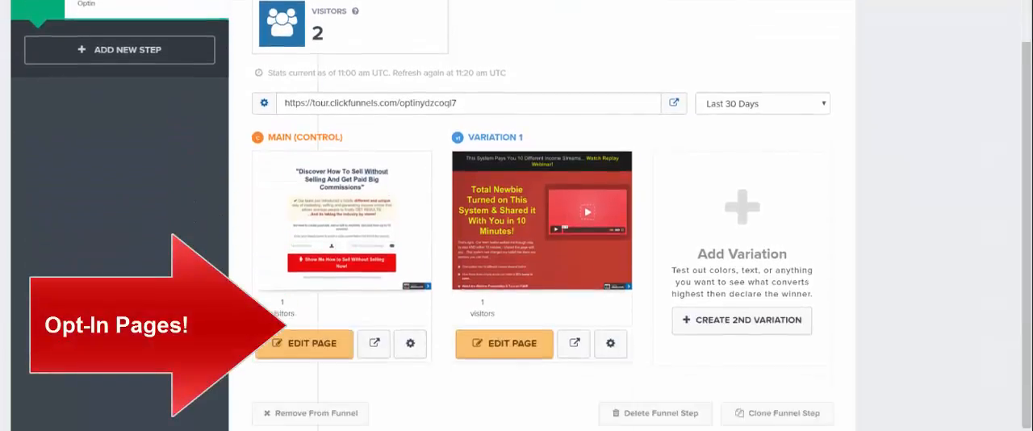
pyautogui.scroll(2, 182, 268)
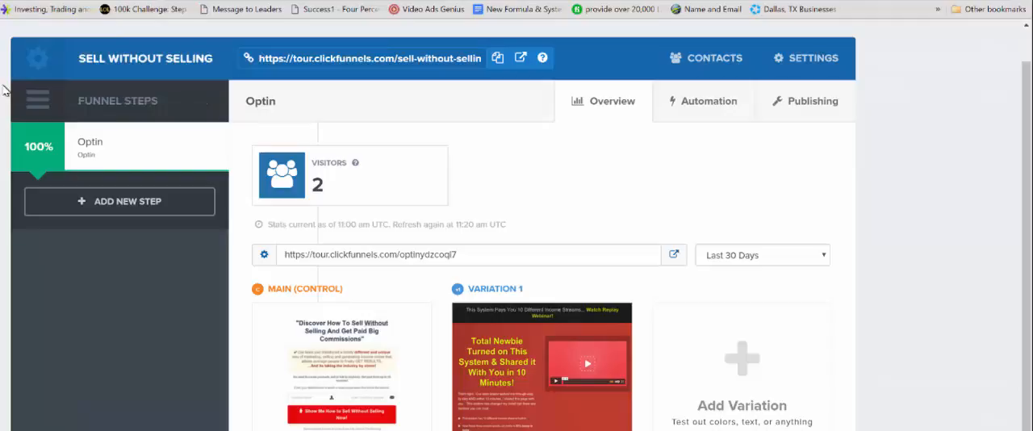
# Step: Visit the Sell Without Selling funnel's URL to view the live opt-in page
pyautogui.click(521, 61)
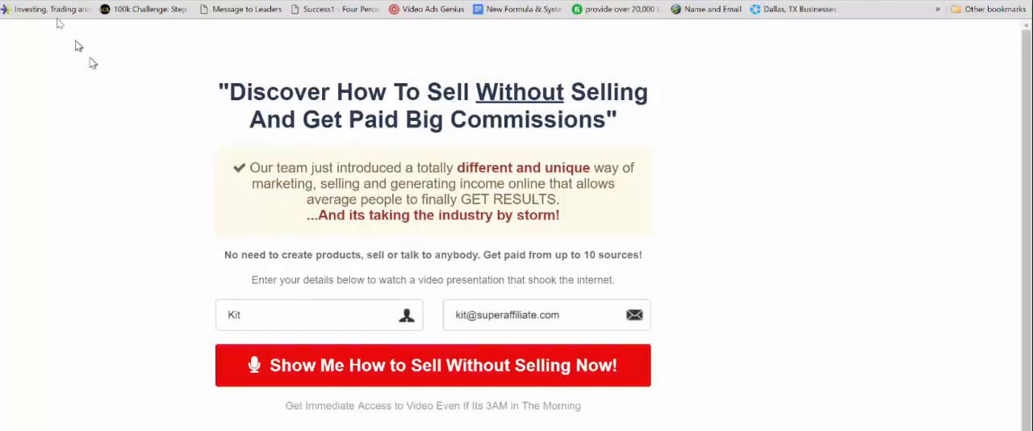
pyautogui.hotkey('ctrl', 'w')
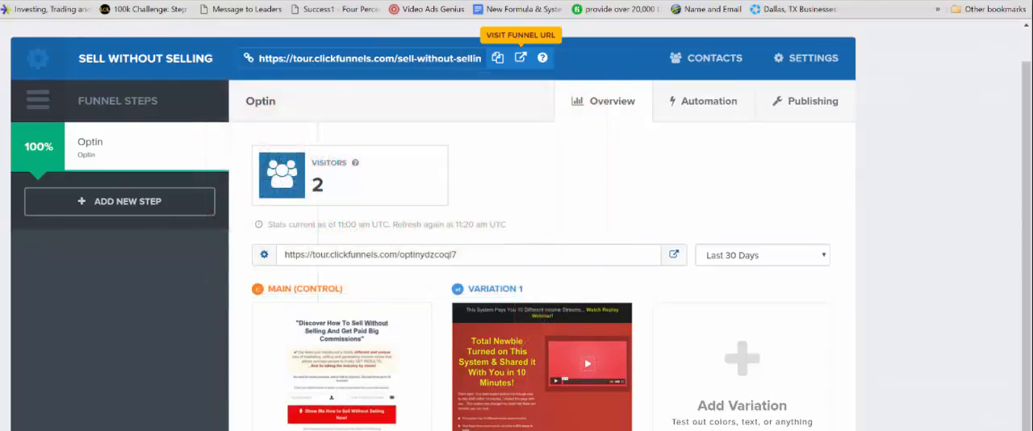
pyautogui.click(520, 57)
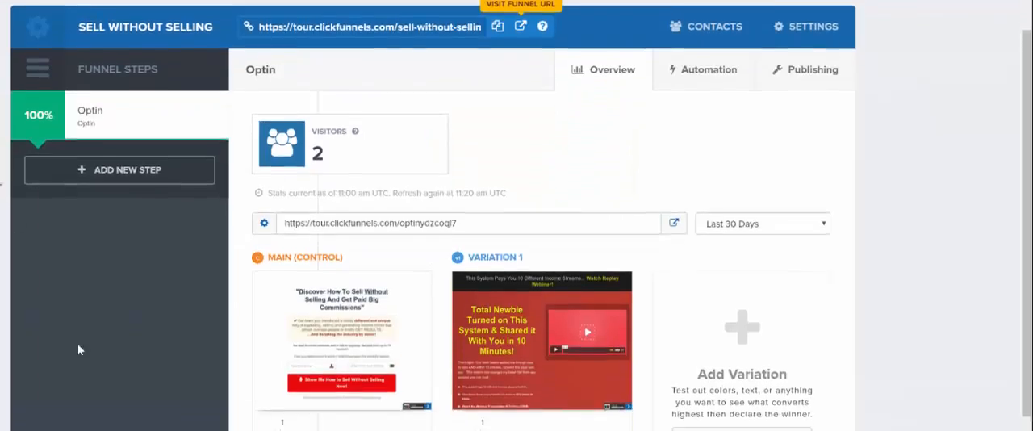
# Step: Open the Optin step's Main (Control) page for editing and select the whole headline text
pyautogui.scroll(-3, 81, 347)
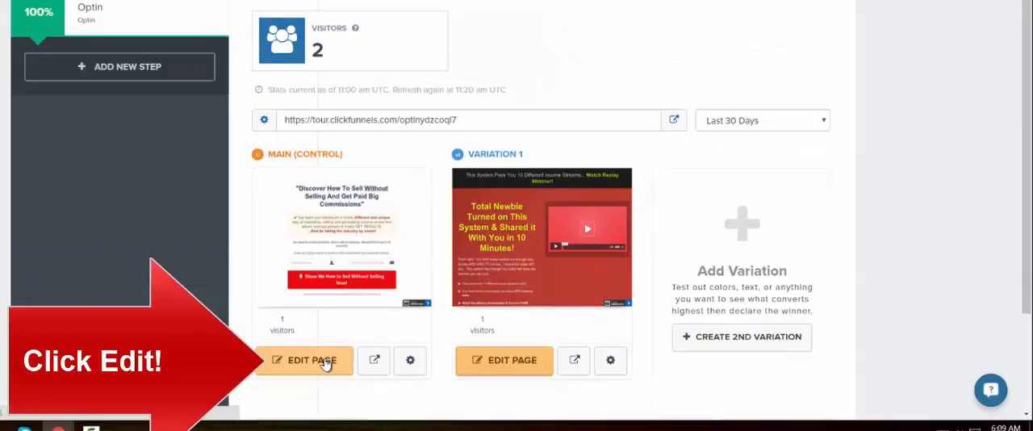
pyautogui.click(325, 361)
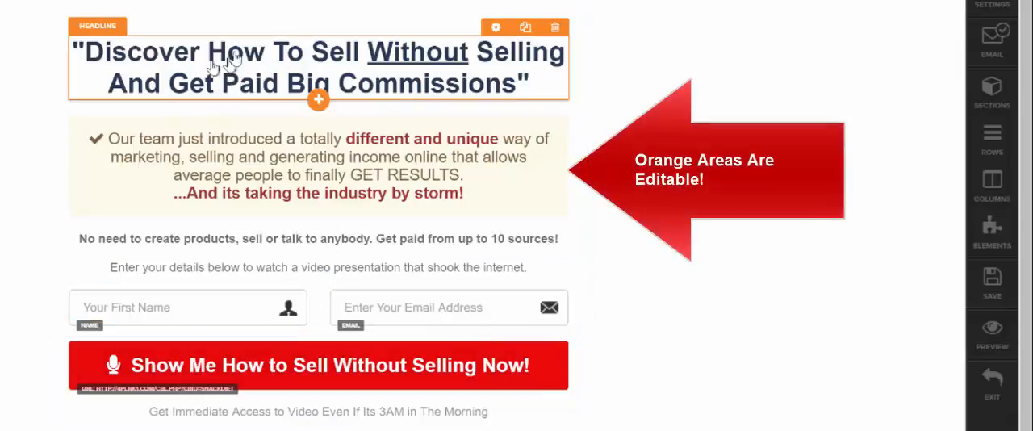
pyautogui.click(355, 67)
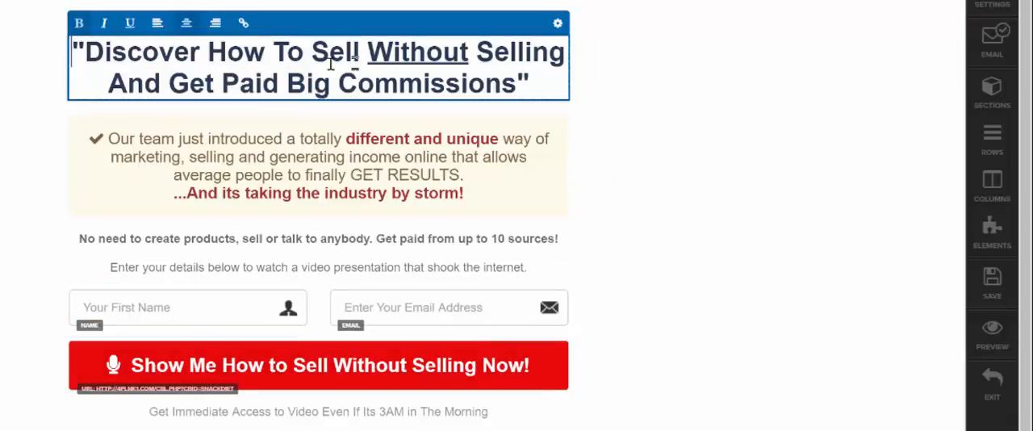
pyautogui.tripleClick(227, 58)
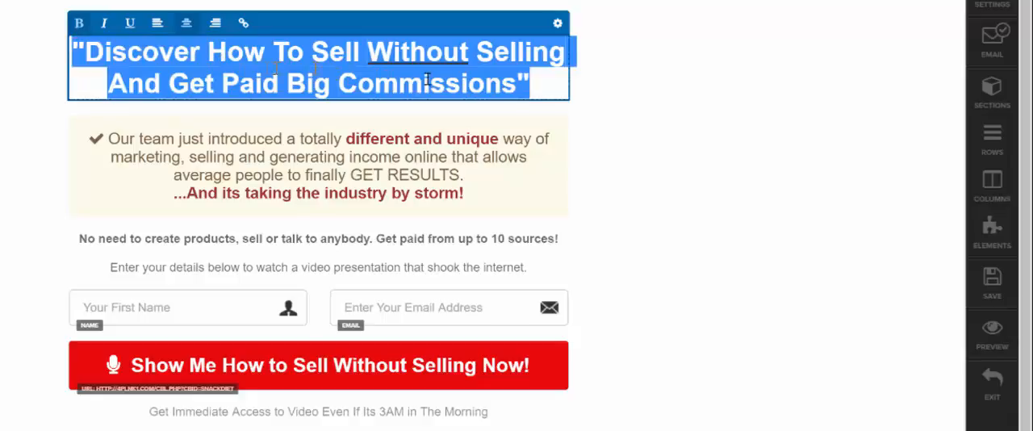
pyautogui.click(359, 45)
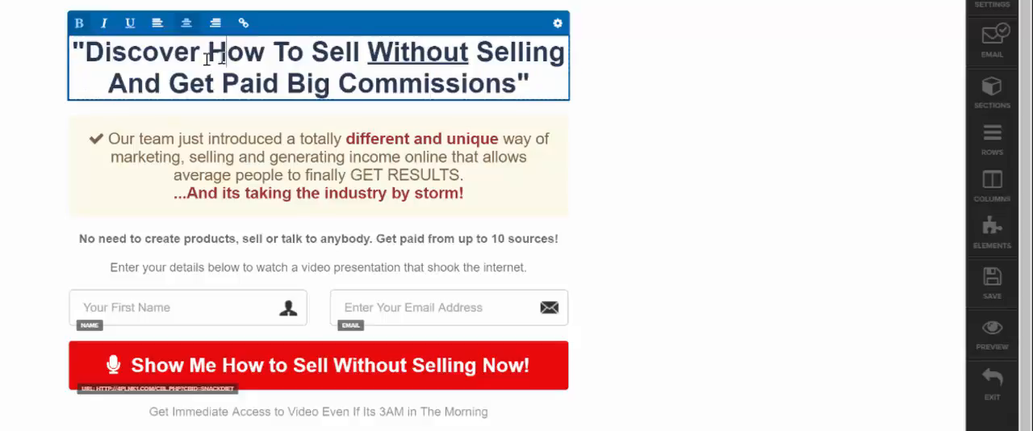
pyautogui.click(118, 59)
pyautogui.click(259, 67)
pyautogui.click(360, 64)
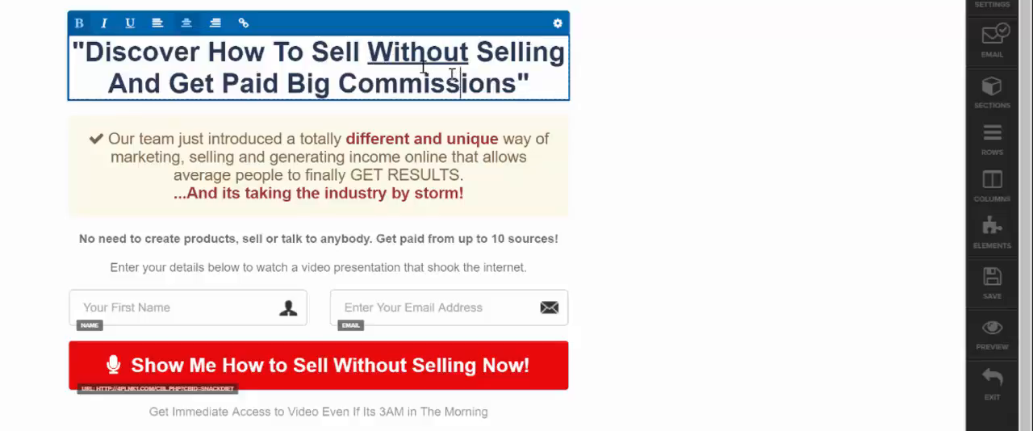
pyautogui.tripleClick(271, 54)
pyautogui.click(338, 82)
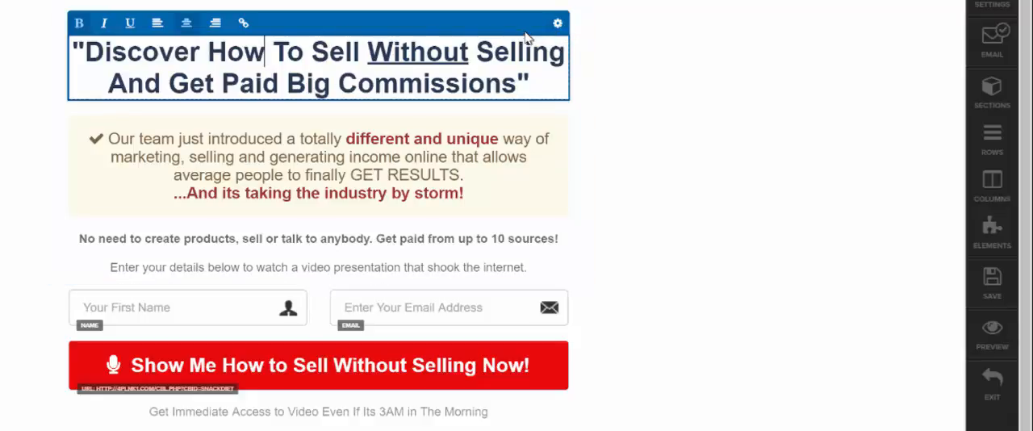
pyautogui.click(412, 53)
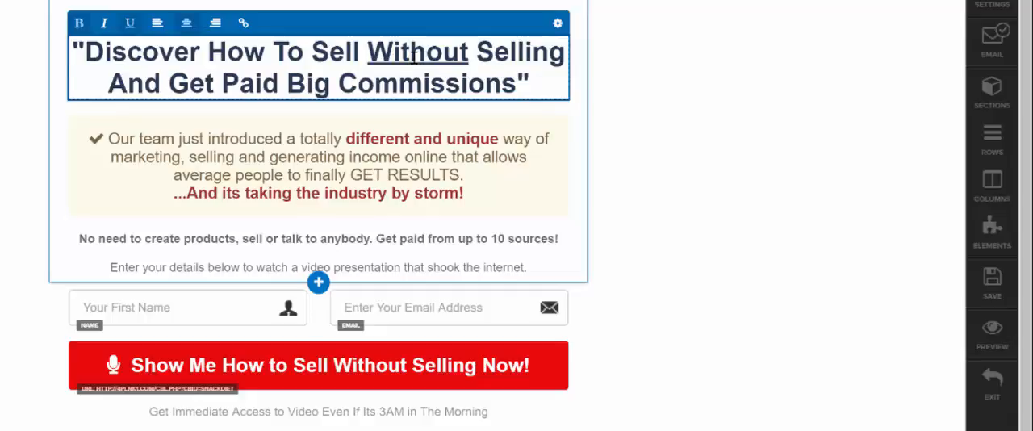
pyautogui.tripleClick(415, 56)
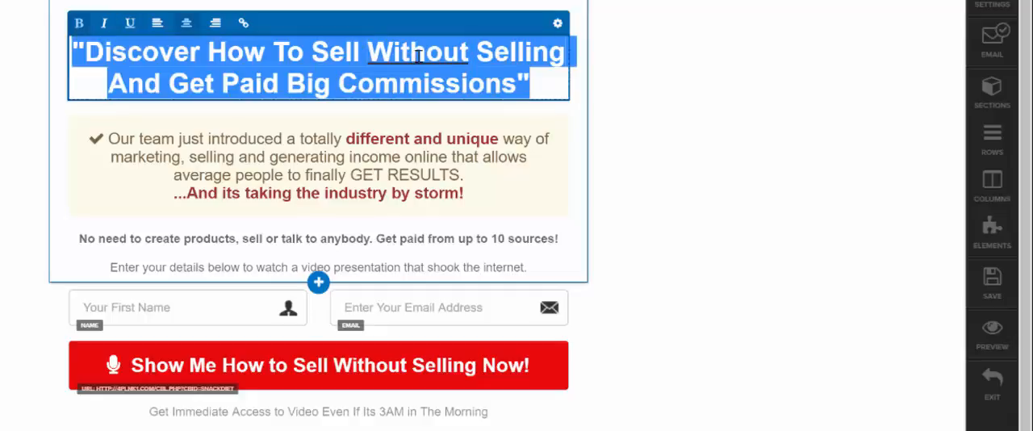
pyautogui.click(559, 25)
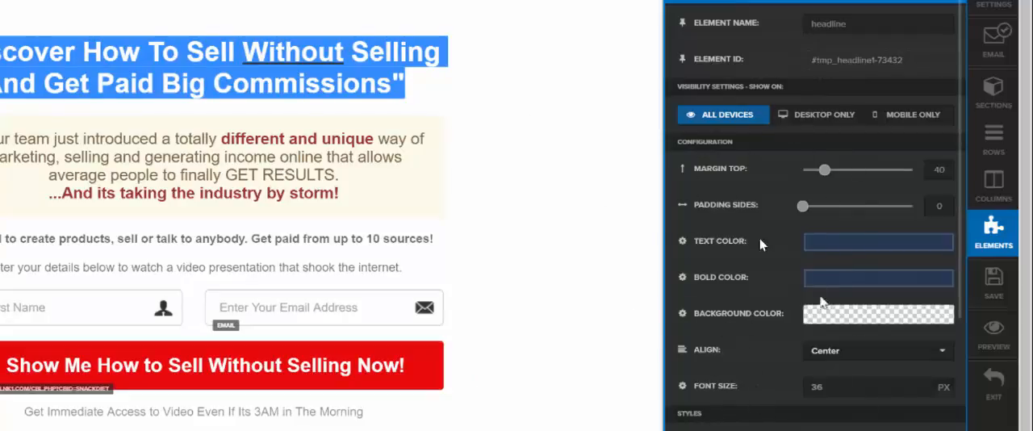
pyautogui.click(532, 206)
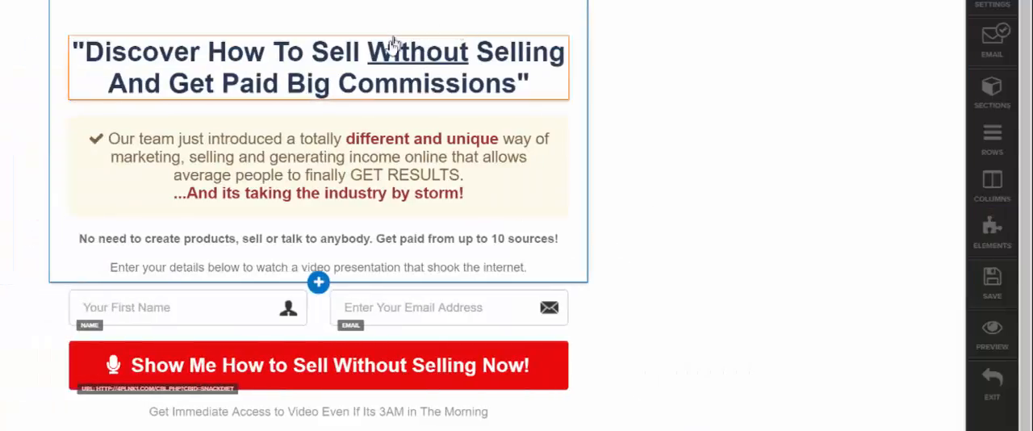
# Step: Open the headline's element settings and try bright blue #006eff and red #ff0000 as its text color
pyautogui.click(527, 50)
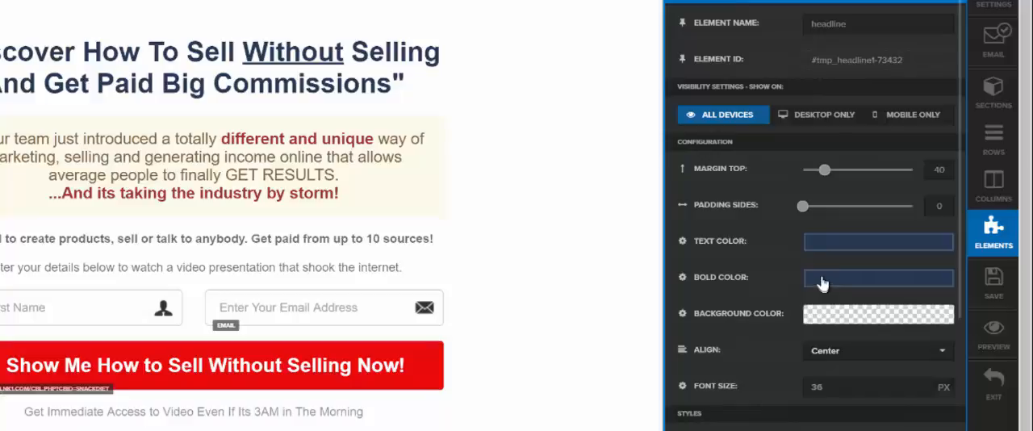
pyautogui.click(831, 242)
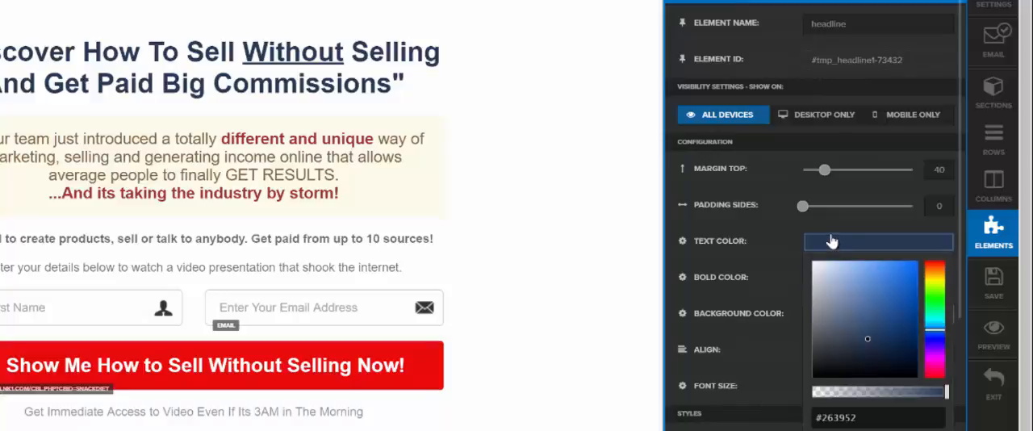
pyautogui.click(912, 287)
pyautogui.moveTo(911, 288); pyautogui.dragTo(917, 261)
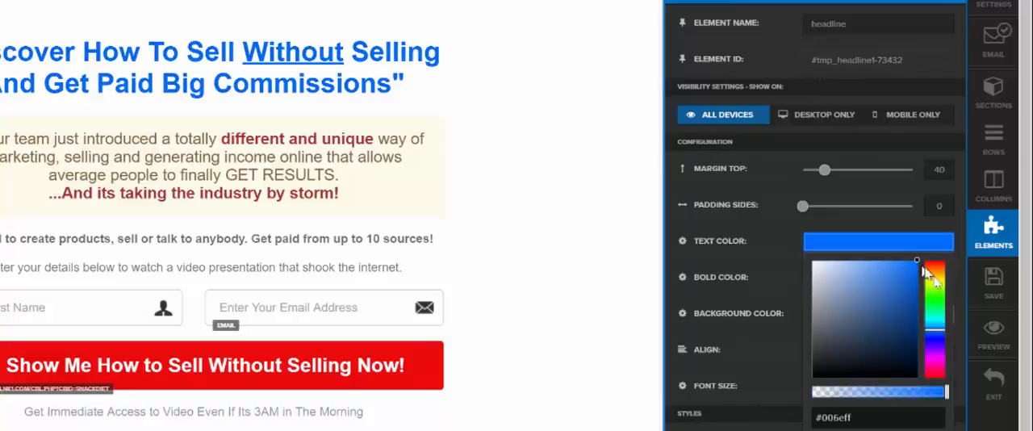
pyautogui.moveTo(938, 288); pyautogui.dragTo(933, 264)
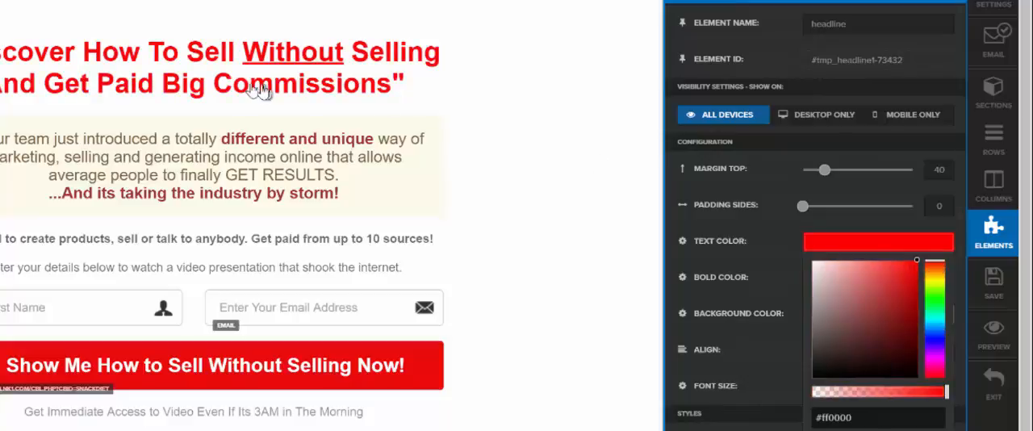
# Step: Set the headline's text color to dark blue #1b265c and close its settings
pyautogui.moveTo(940, 289); pyautogui.dragTo(934, 350)
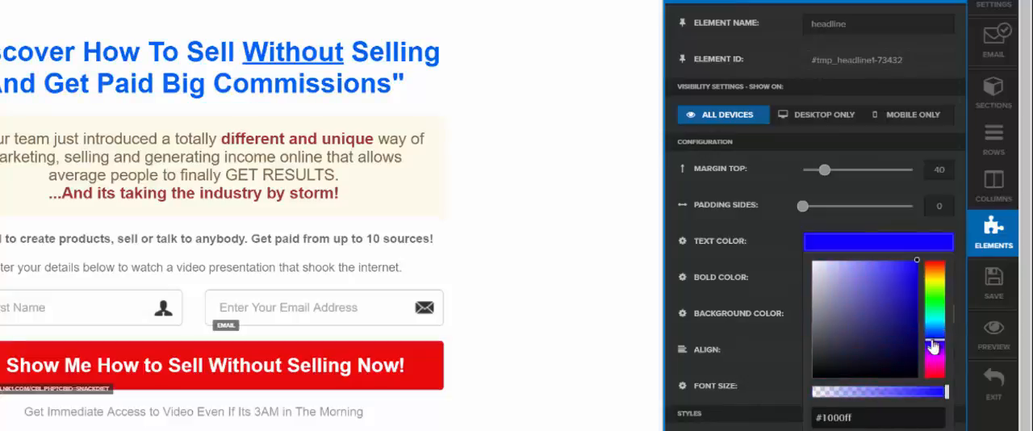
pyautogui.click(887, 308)
pyautogui.moveTo(887, 307); pyautogui.dragTo(934, 336)
pyautogui.click(886, 334)
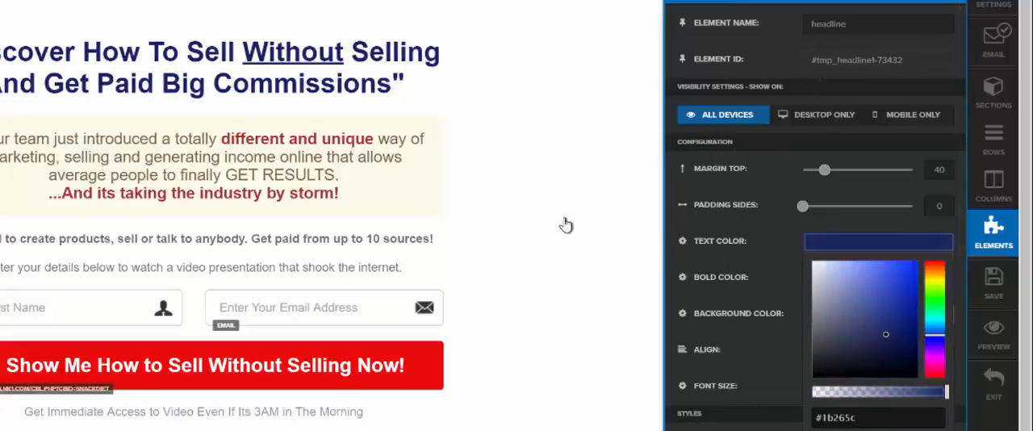
pyautogui.click(565, 224)
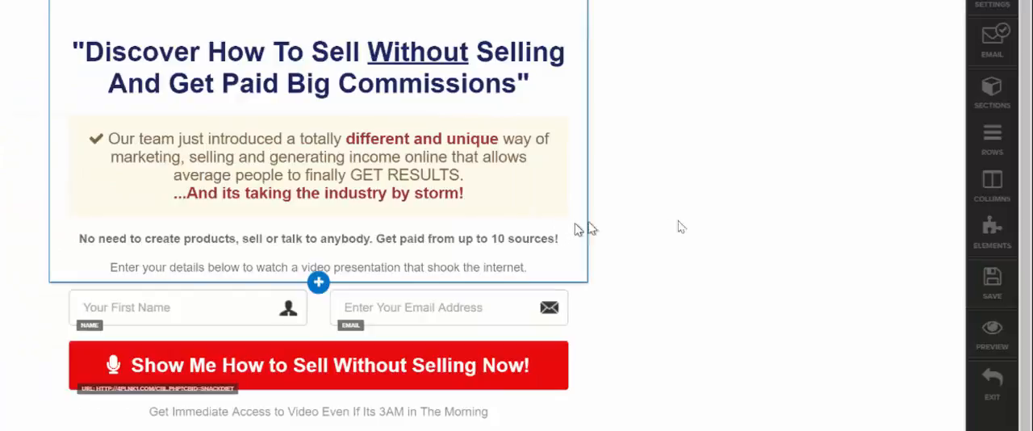
# Step: Select the word "Without" in the headline and try toggling its underline
pyautogui.click(434, 56)
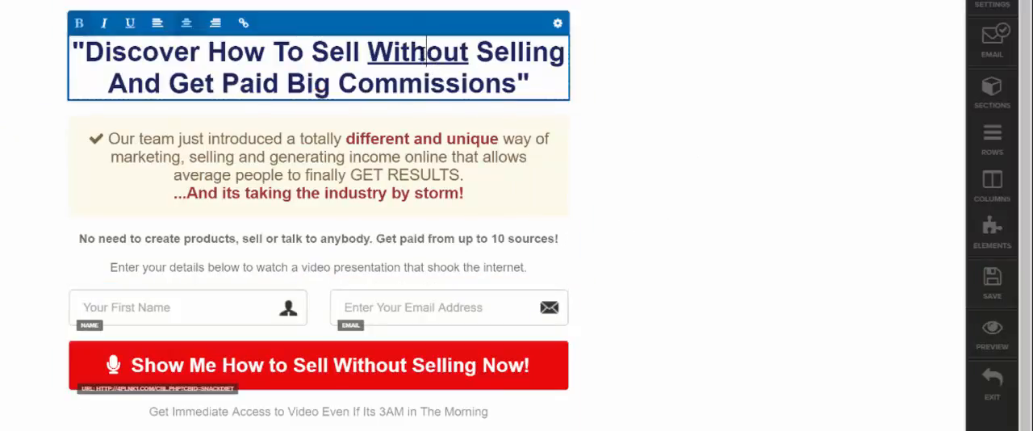
pyautogui.doubleClick(419, 53)
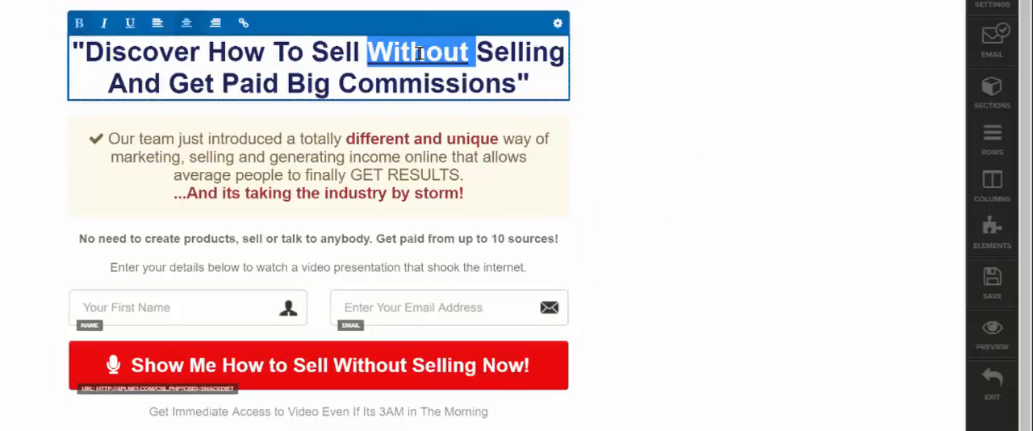
pyautogui.click(130, 23)
pyautogui.click(399, 78)
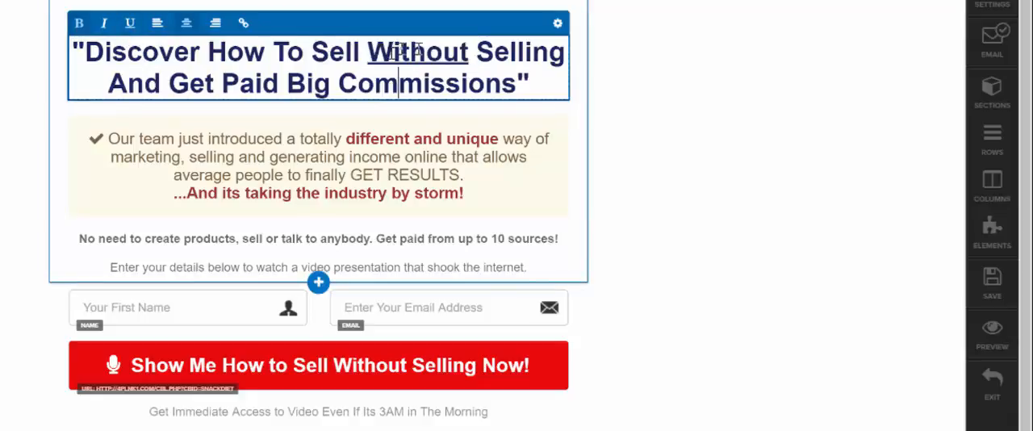
# Step: Open the settings of the "Our team just introduced" text block and set its background color to a slightly darker beige
pyautogui.click(256, 150)
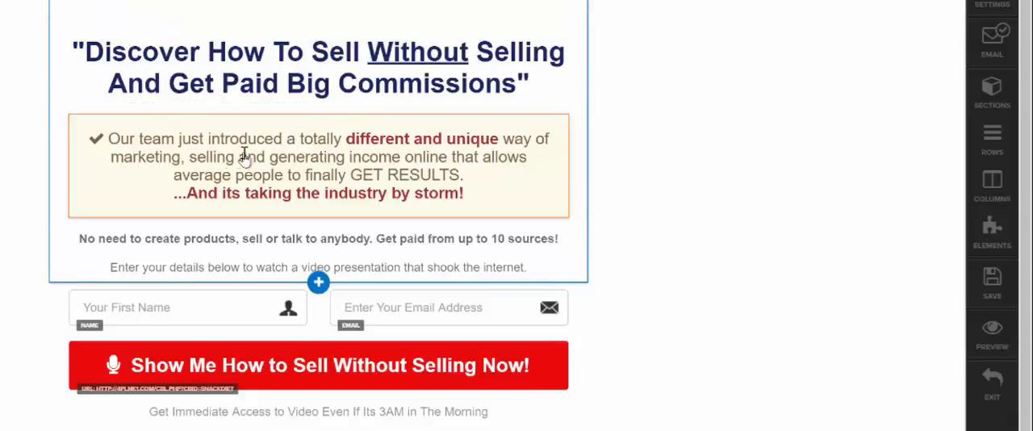
pyautogui.click(195, 155)
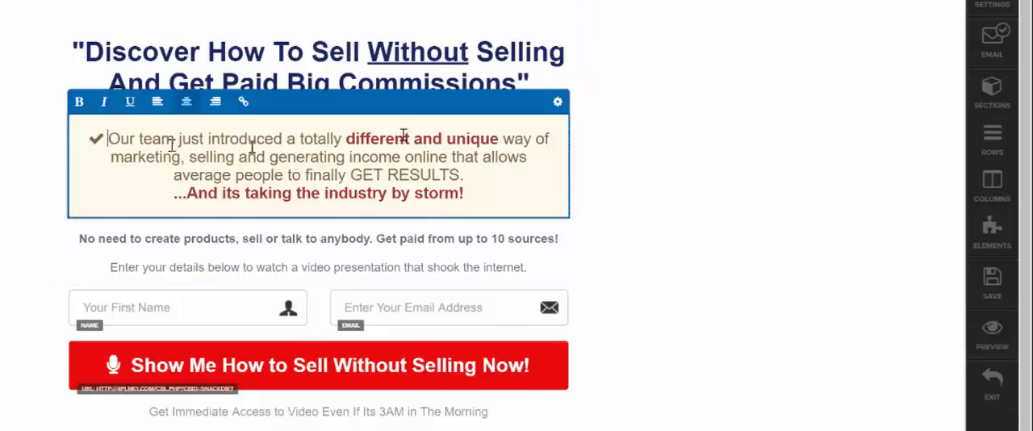
pyautogui.click(558, 102)
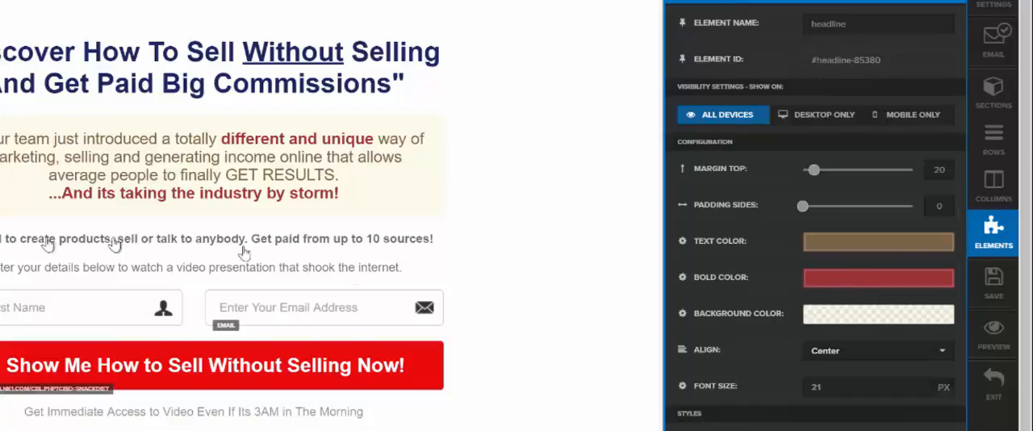
pyautogui.click(886, 320)
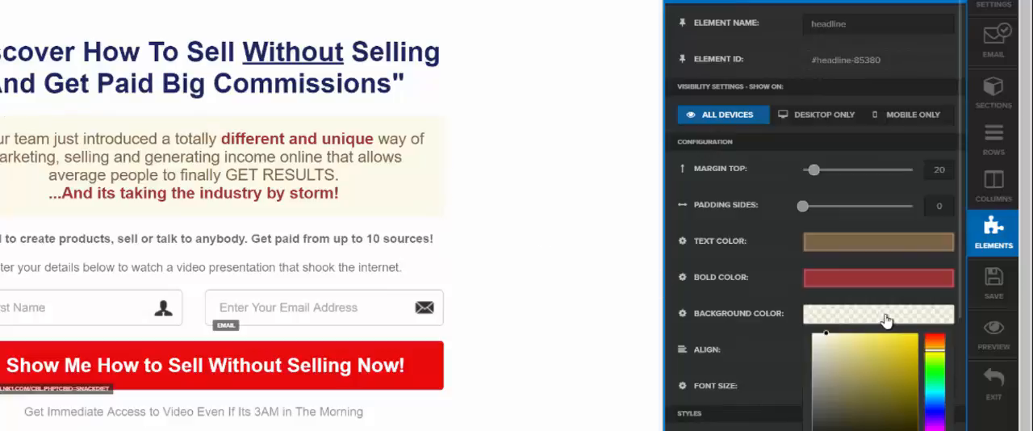
pyautogui.click(905, 353)
pyautogui.moveTo(898, 365)
pyautogui.mouseDown()
pyautogui.moveTo(894, 380)
pyautogui.moveTo(831, 379)
pyautogui.moveTo(892, 408)
pyautogui.moveTo(907, 384)
pyautogui.mouseUp()
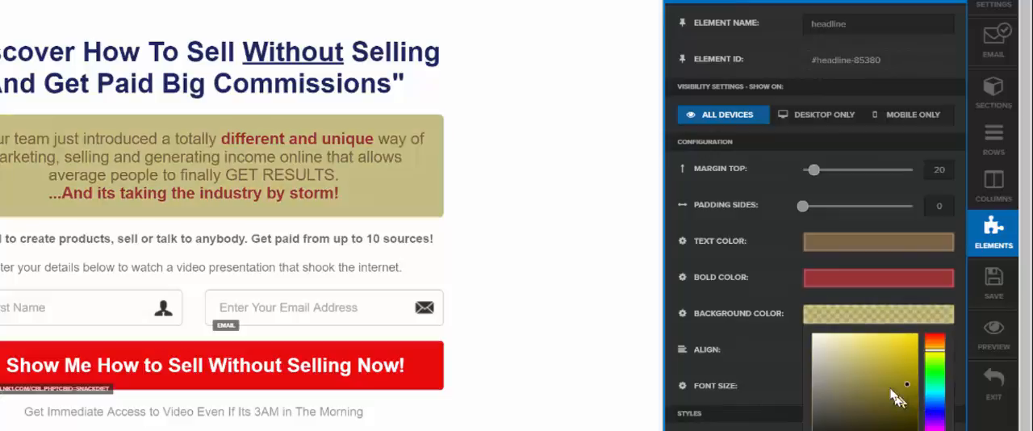
pyautogui.click(830, 377)
pyautogui.moveTo(830, 375); pyautogui.dragTo(851, 349)
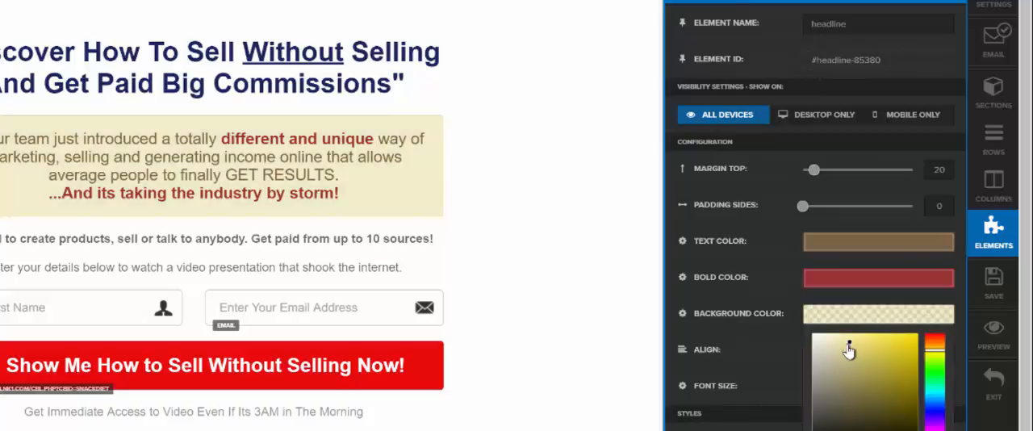
pyautogui.click(773, 276)
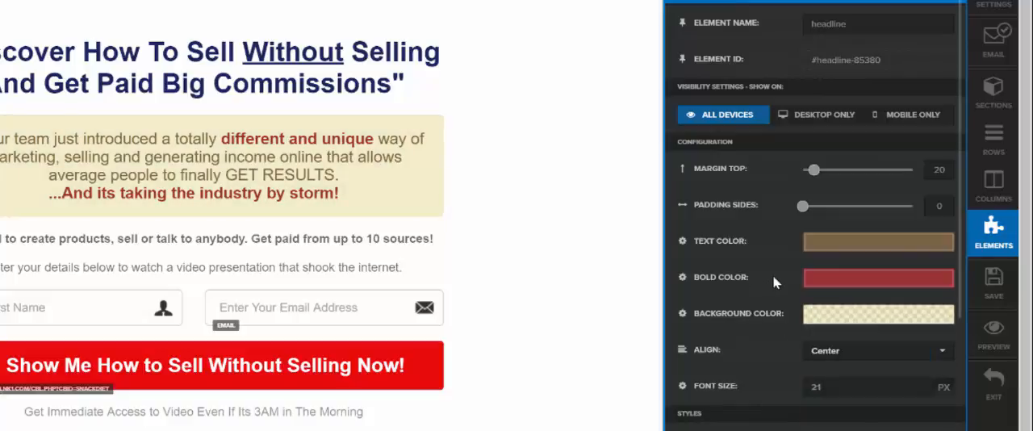
# Step: Try the Lock, Asterisks, hashtag and barbooks icons on the beige text block
pyautogui.scroll(-2, 774, 282)
pyautogui.scroll(-1, 363, 206)
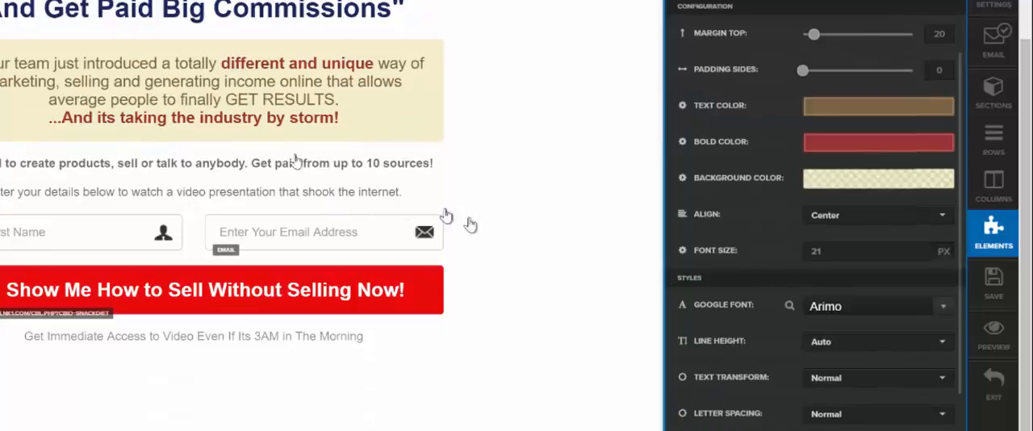
pyautogui.scroll(-5, 758, 334)
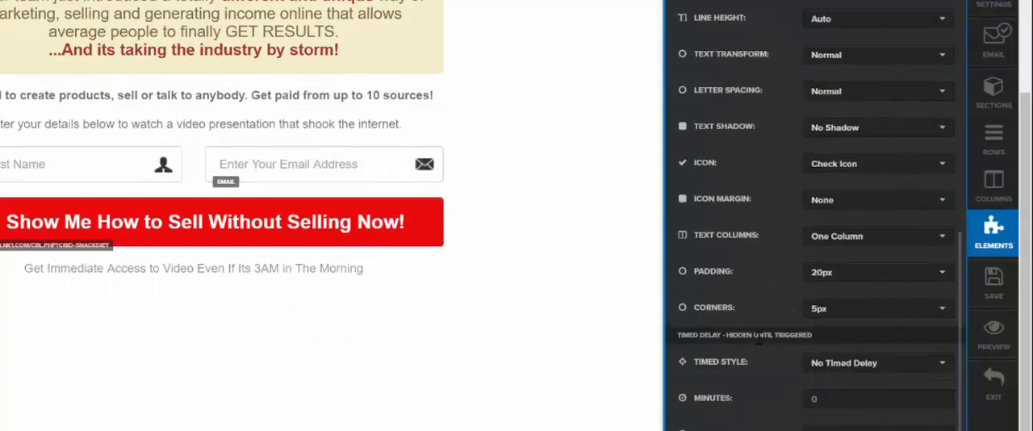
pyautogui.scroll(8, 759, 339)
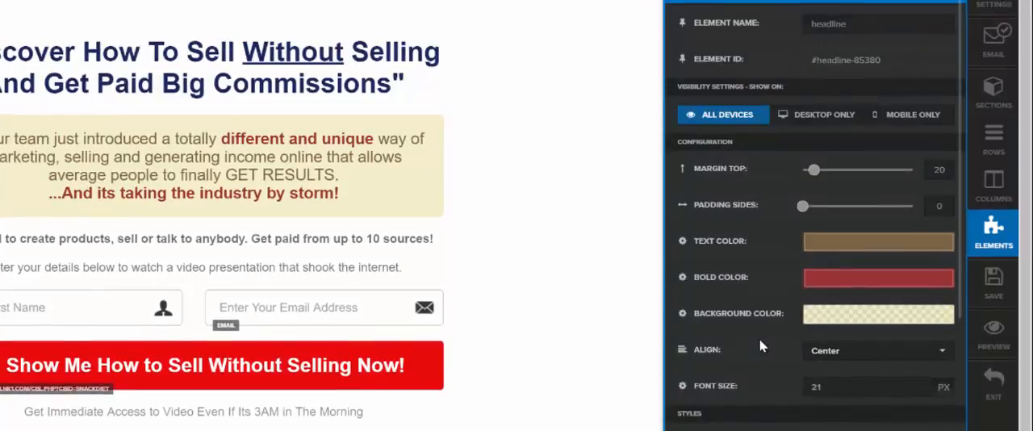
pyautogui.scroll(-3, 759, 339)
pyautogui.scroll(-6, 759, 339)
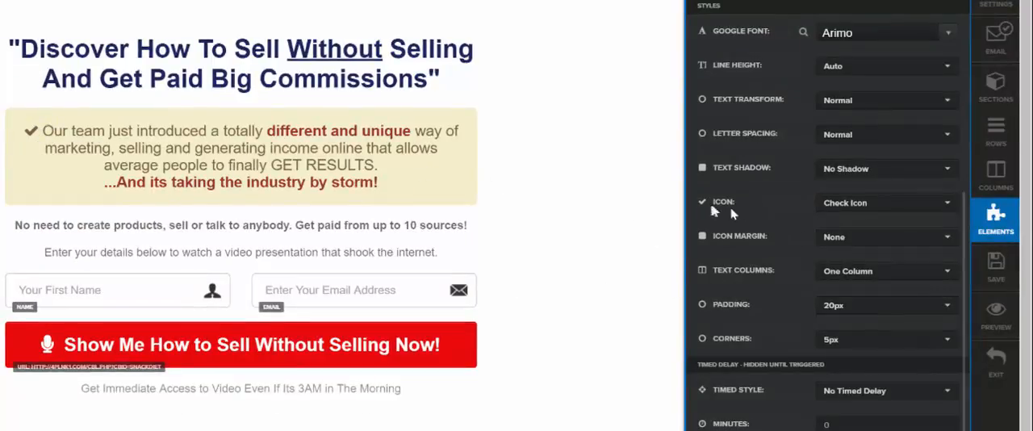
pyautogui.click(856, 211)
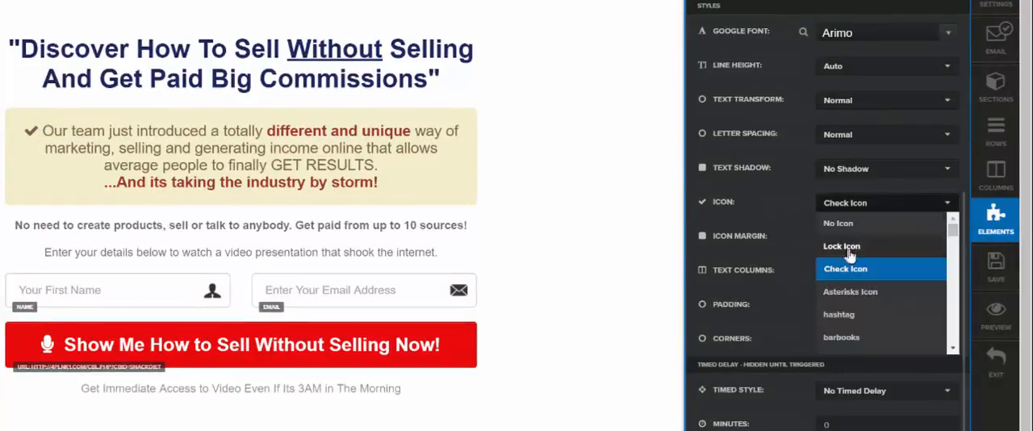
pyautogui.click(841, 247)
pyautogui.click(873, 215)
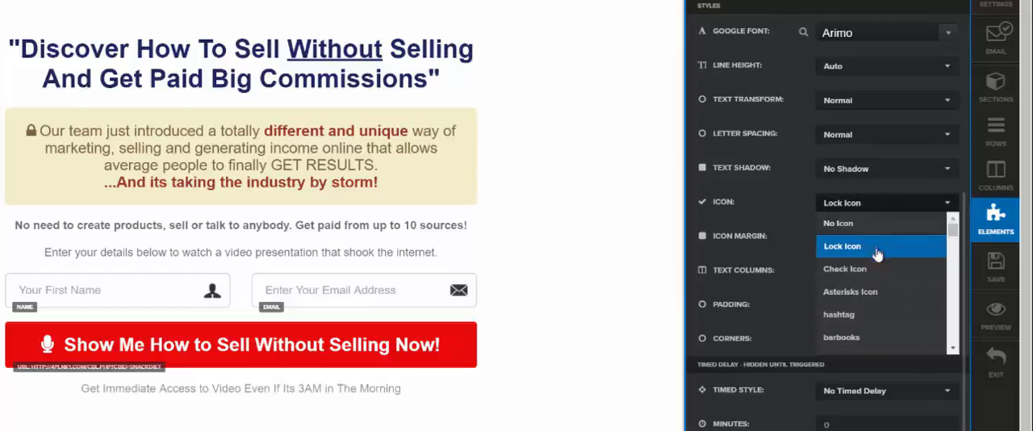
pyautogui.click(877, 291)
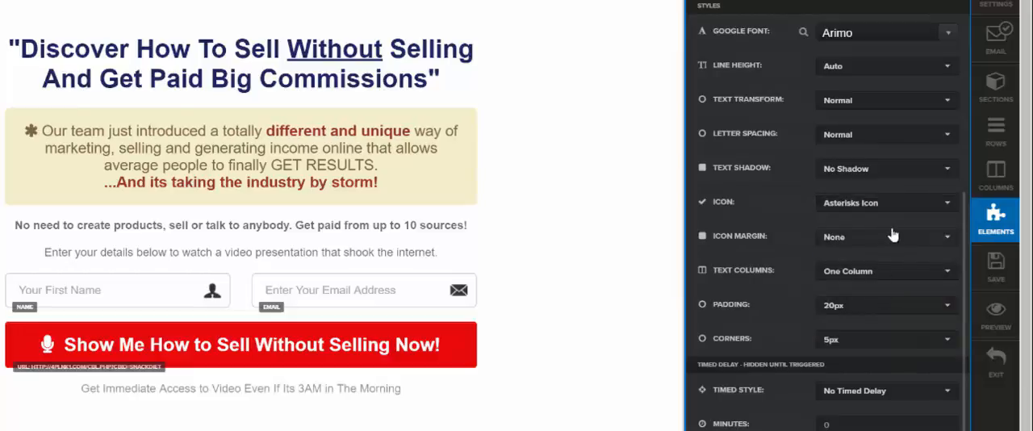
pyautogui.click(888, 203)
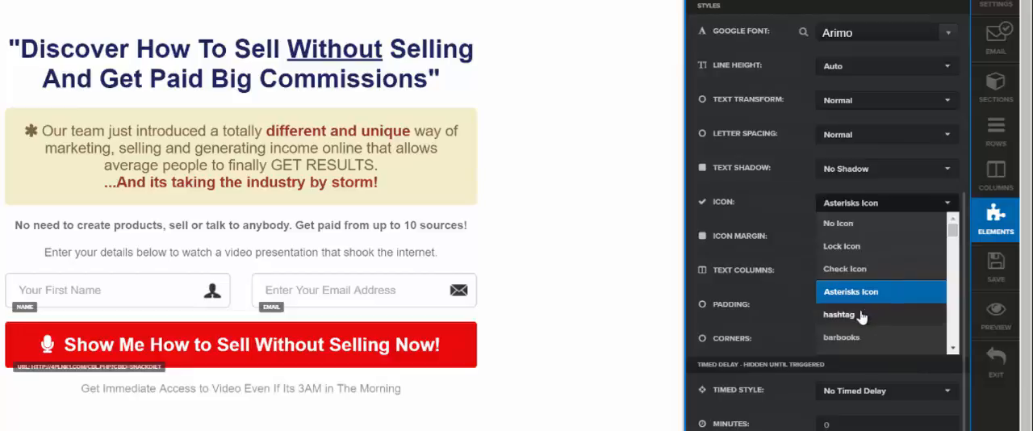
pyautogui.click(861, 315)
pyautogui.click(855, 208)
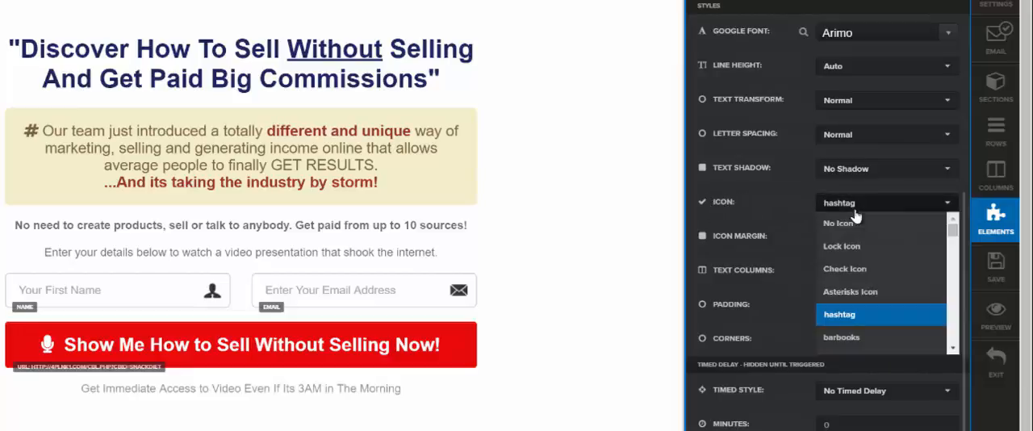
pyautogui.click(845, 337)
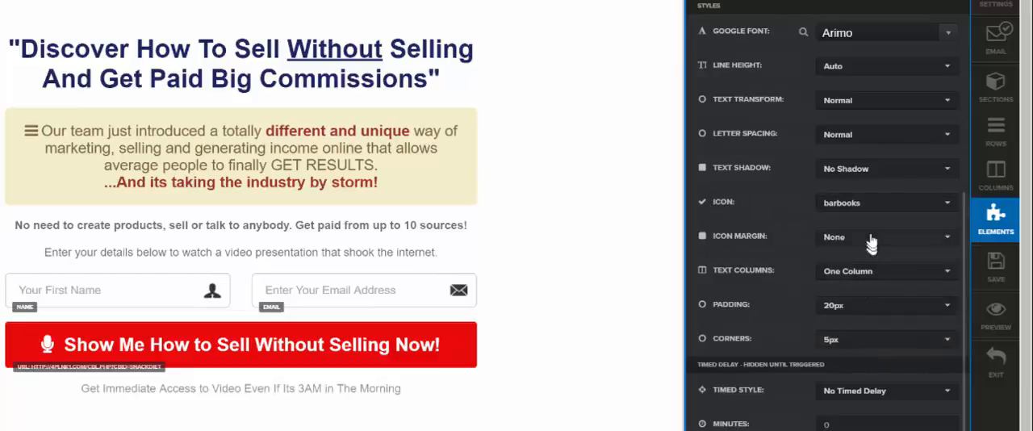
# Step: Set the beige text block's icon to Check Icon and close its settings
pyautogui.click(871, 203)
pyautogui.scroll(2, 872, 258)
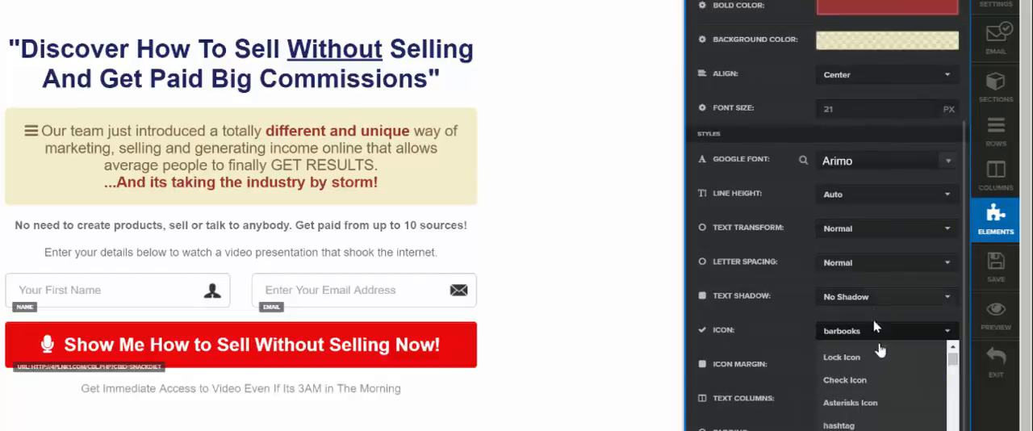
pyautogui.click(866, 381)
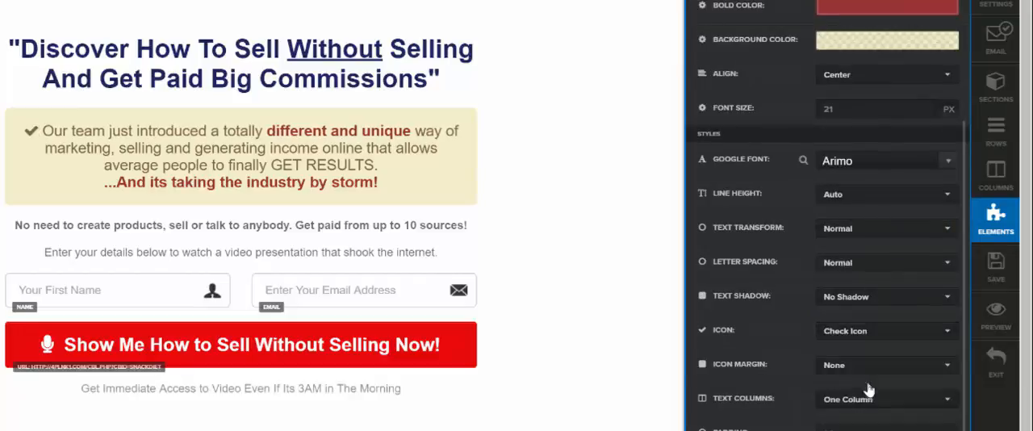
pyautogui.click(489, 184)
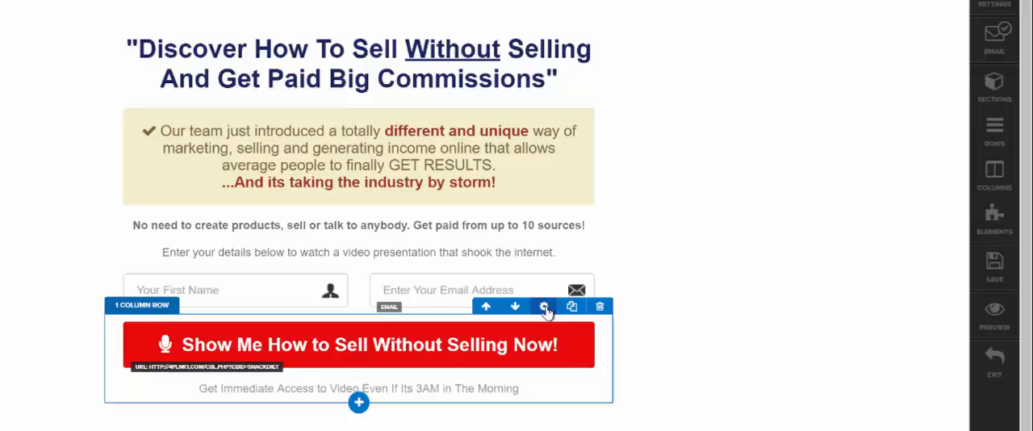
# Step: Examine the padding, margin, corner and border settings of the one-column row holding the red button, and close them
pyautogui.click(544, 307)
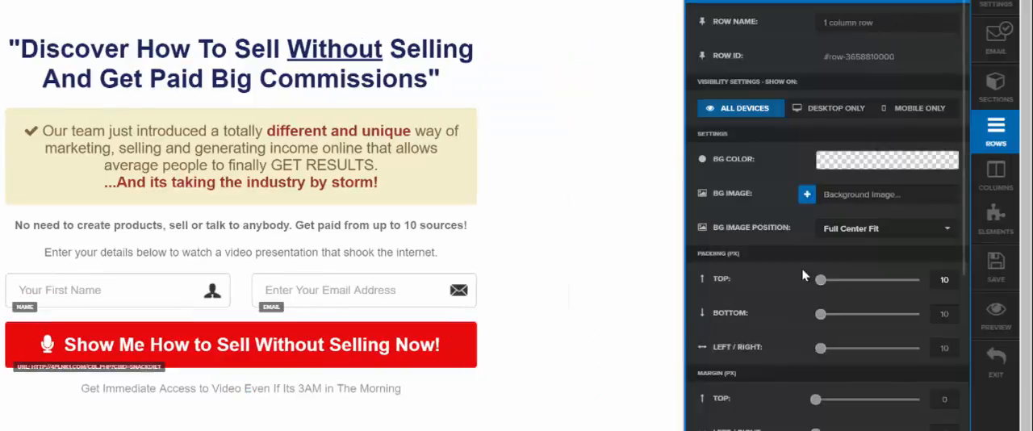
pyautogui.scroll(-3, 803, 275)
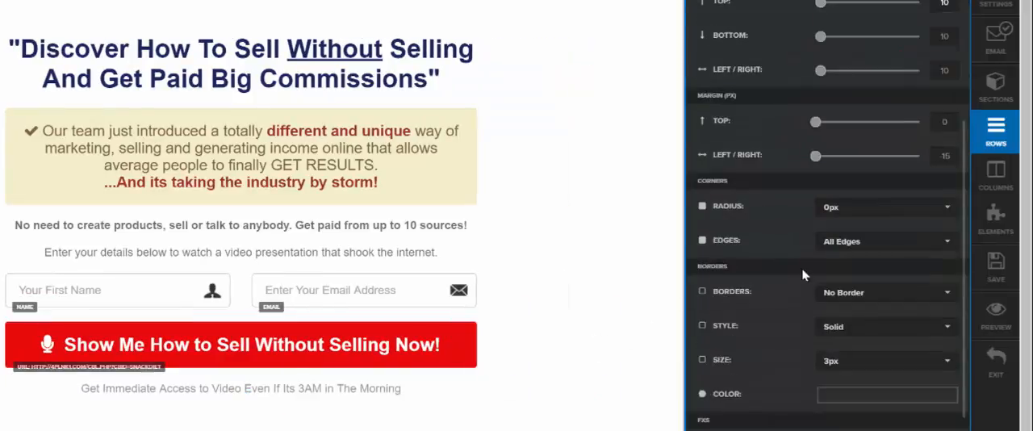
pyautogui.click(618, 321)
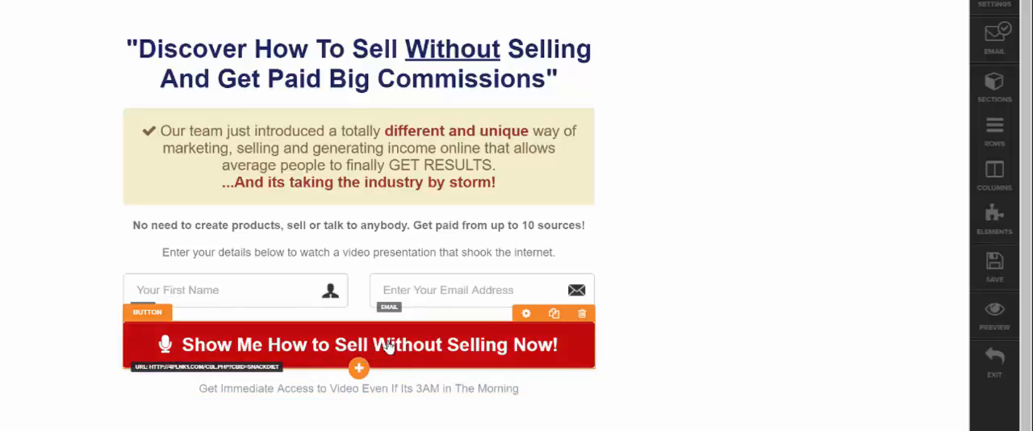
# Step: Open the red button's settings, try orange #ea7c0c and #ea9e0c as its background color, and restore red #ea0c0c
pyautogui.click(525, 313)
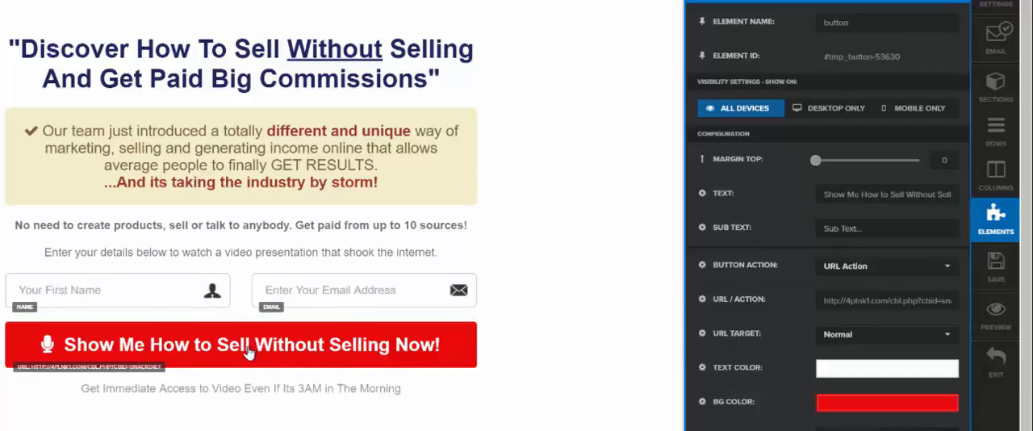
pyautogui.click(857, 410)
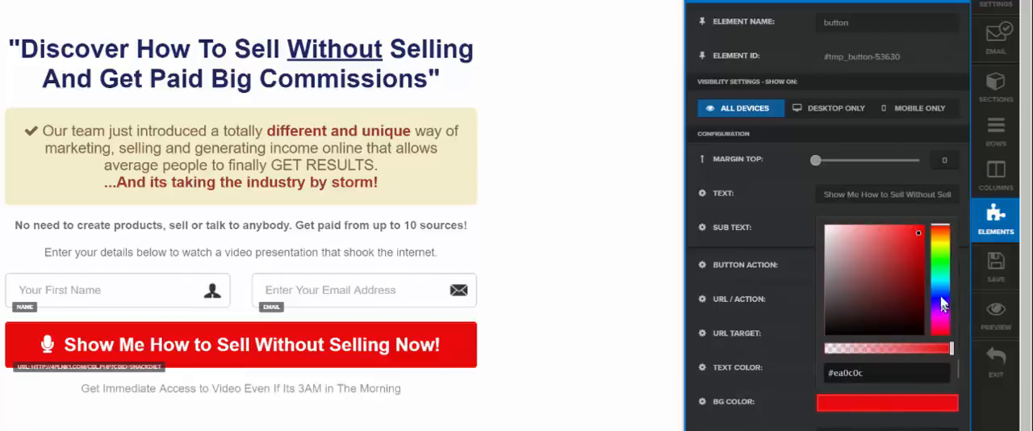
pyautogui.moveTo(942, 303); pyautogui.dragTo(938, 231)
pyautogui.moveTo(938, 262); pyautogui.dragTo(944, 240)
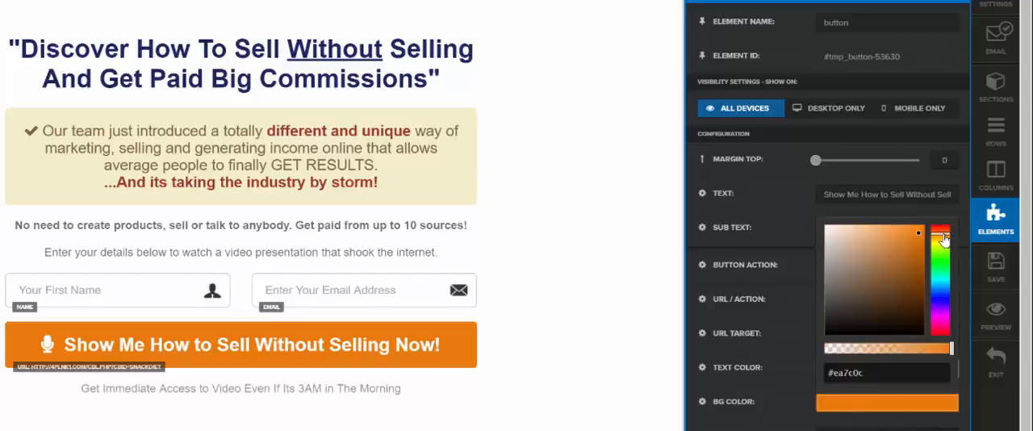
pyautogui.moveTo(937, 297); pyautogui.dragTo(942, 228)
pyautogui.click(940, 237)
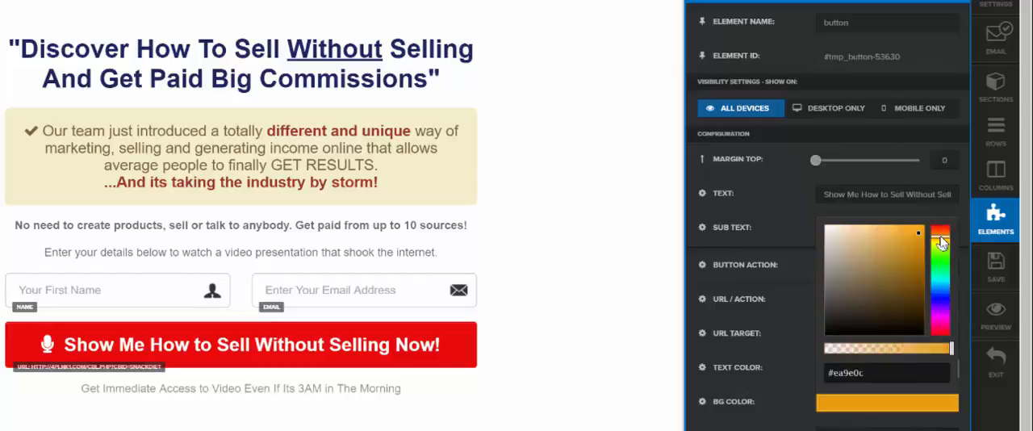
pyautogui.moveTo(939, 302); pyautogui.dragTo(946, 214)
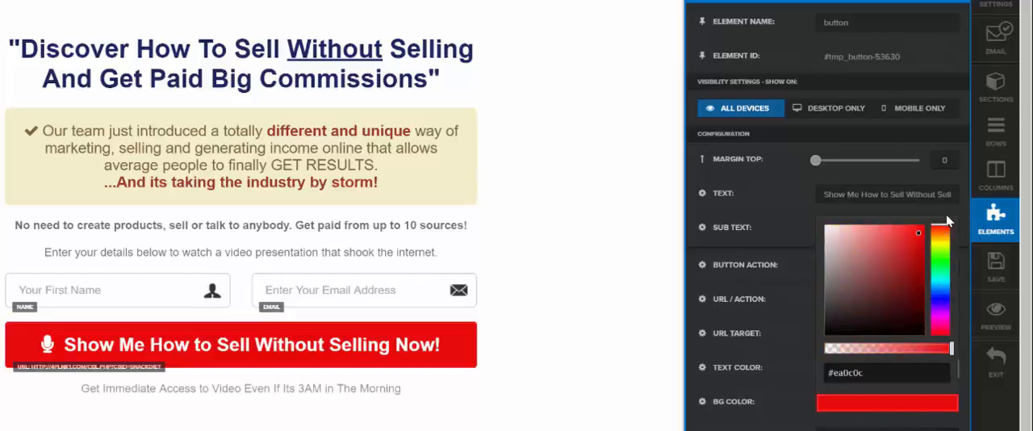
pyautogui.click(635, 263)
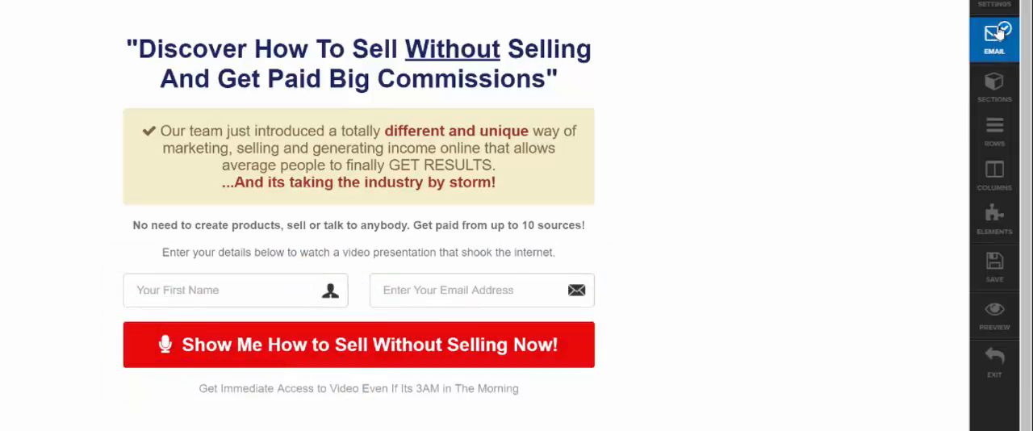
# Step: Open the page's email integration settings and remove the existing Get Response auto-responder integration
pyautogui.click(992, 4)
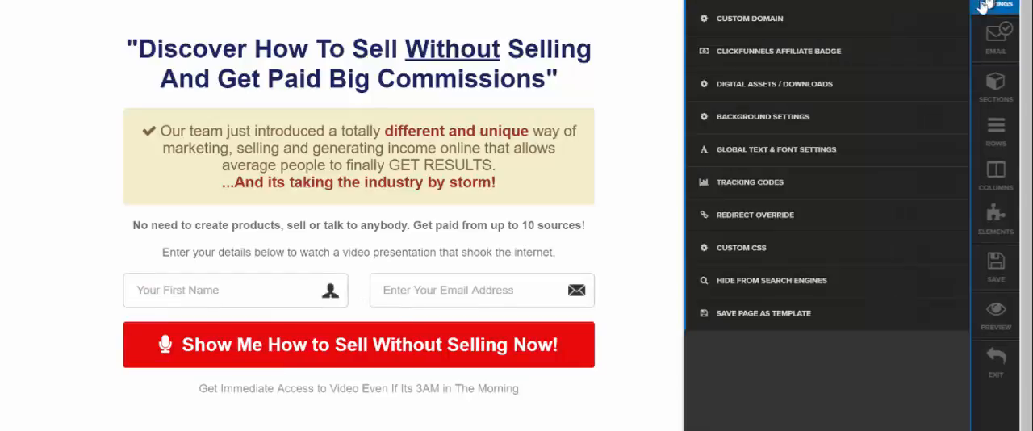
pyautogui.click(991, 38)
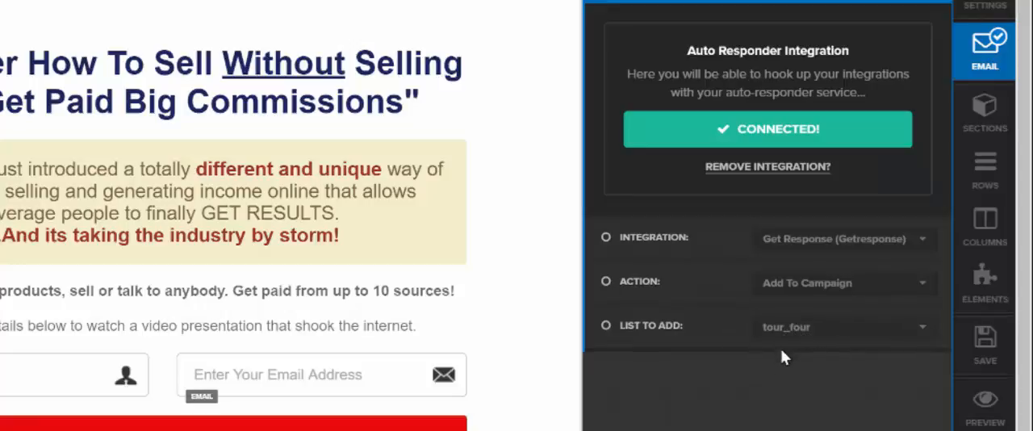
pyautogui.click(755, 168)
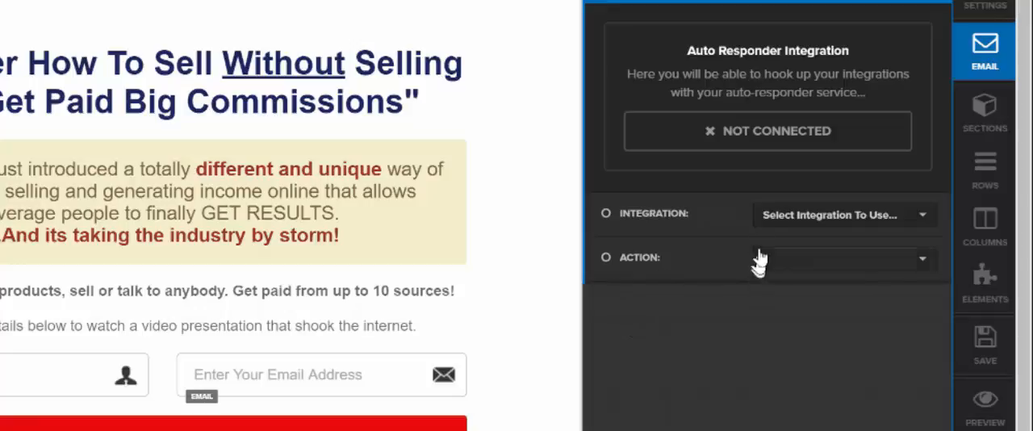
# Step: Set the page's auto-responder integration to Get Response (Getresponse) with the action Add To Campaign
pyautogui.click(844, 228)
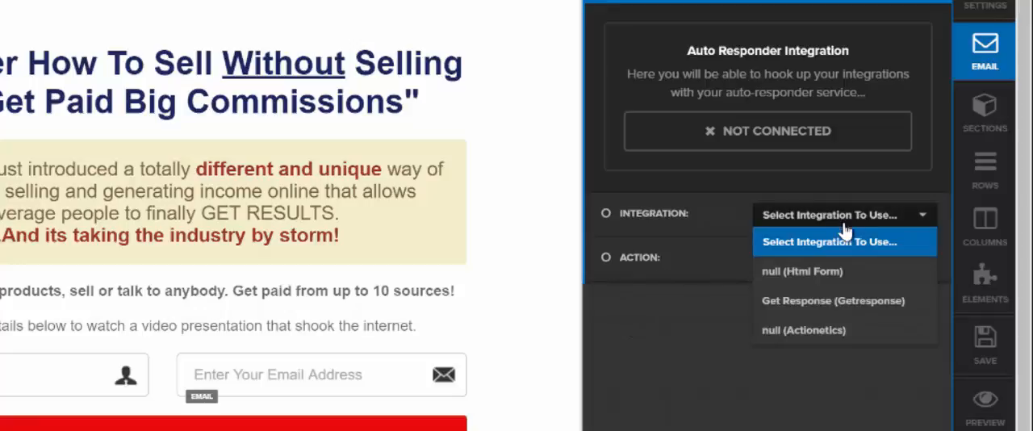
pyautogui.click(819, 241)
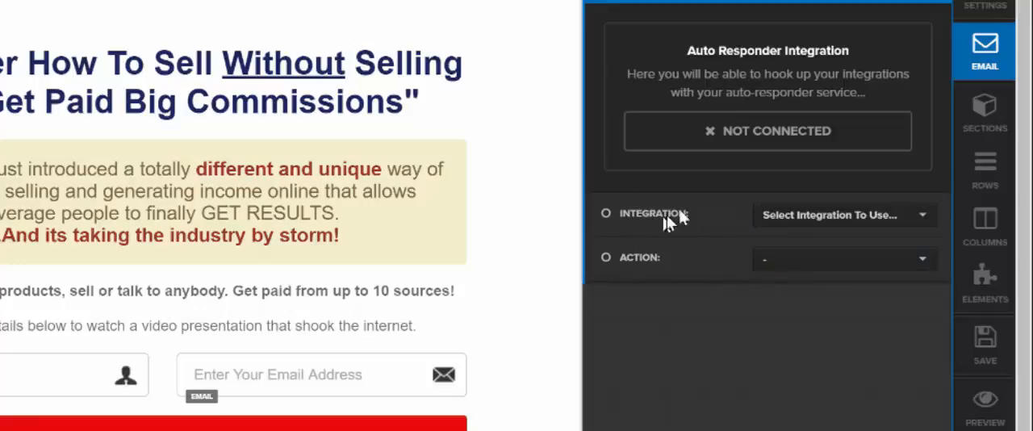
pyautogui.click(839, 219)
pyautogui.click(814, 365)
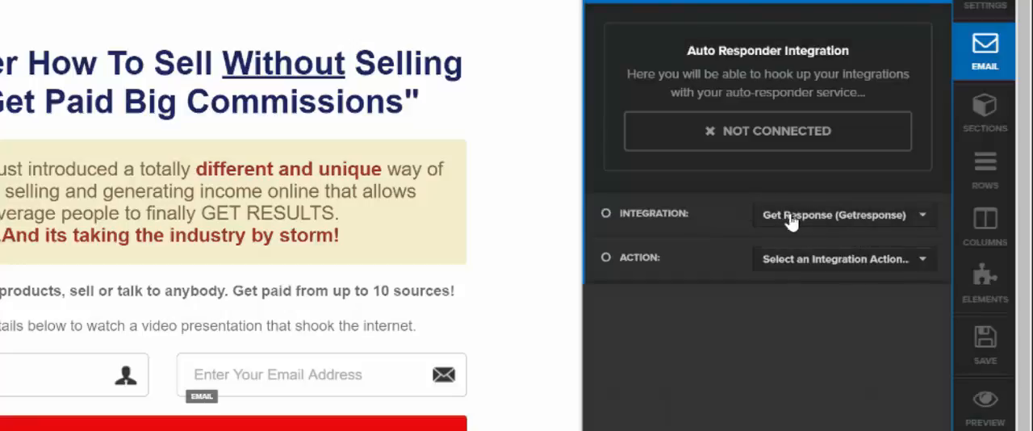
pyautogui.click(850, 267)
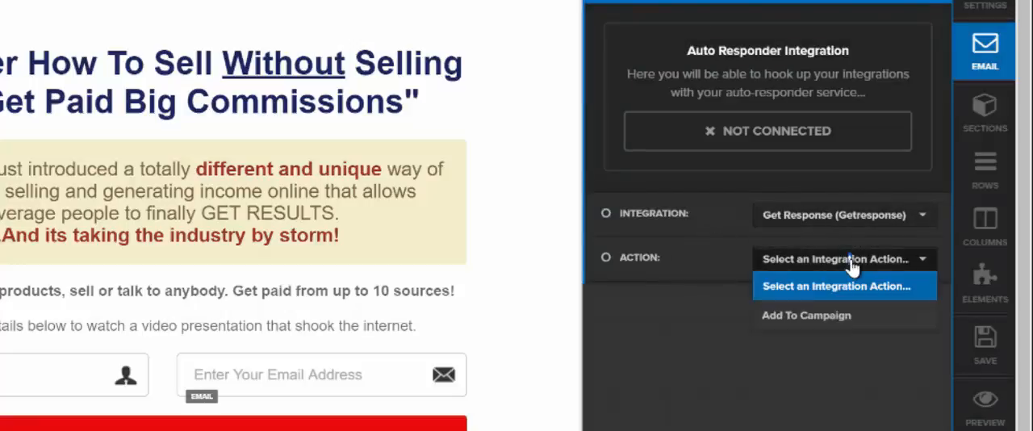
pyautogui.click(819, 316)
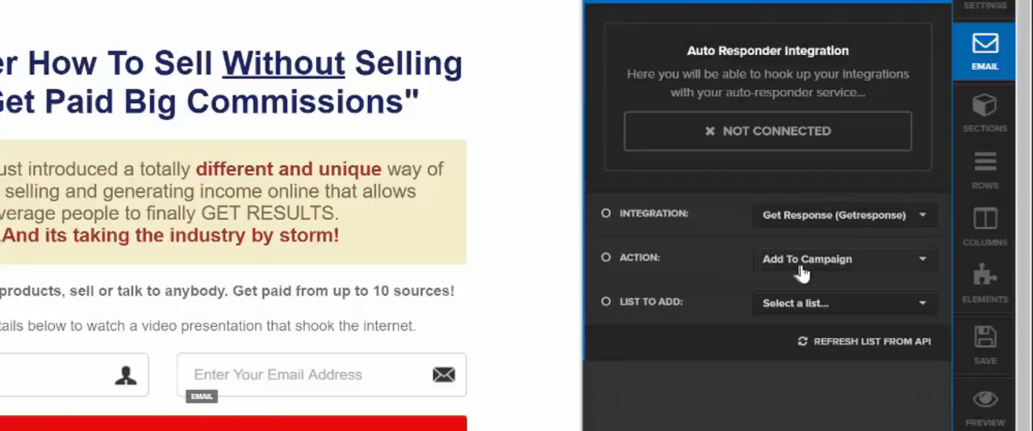
# Step: Set the integration's list to add to tour_four and save the page
pyautogui.click(815, 311)
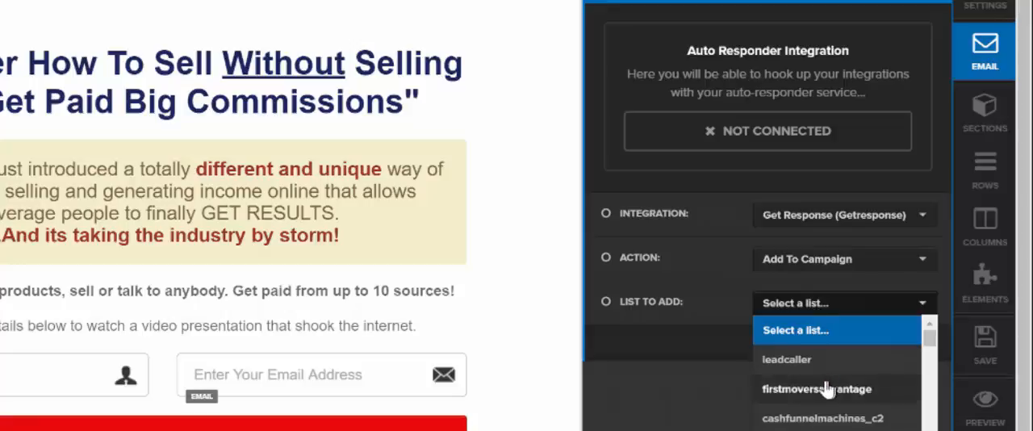
pyautogui.scroll(-2, 798, 394)
pyautogui.scroll(-5, 806, 391)
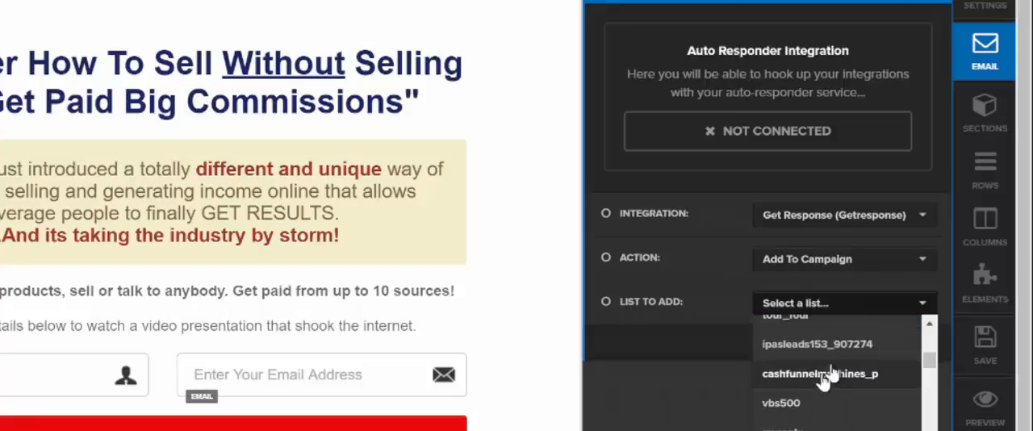
pyautogui.click(810, 320)
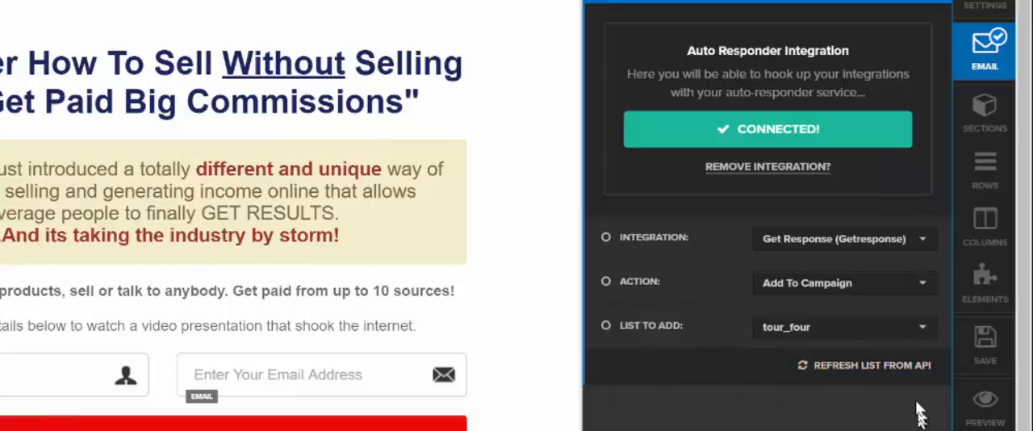
pyautogui.click(983, 355)
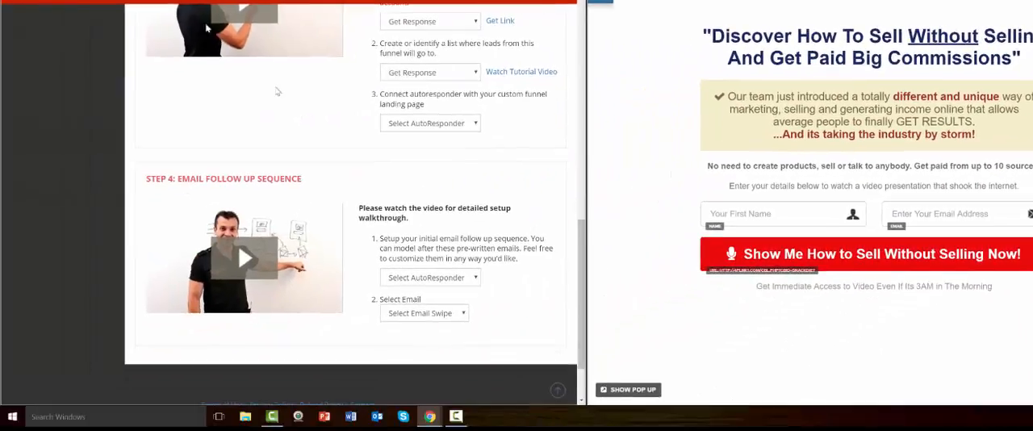
# Step: Open the Sell without Selling funnel's affiliate links page in the member site and select the video sales page affiliate link
pyautogui.scroll(10, 323, 134)
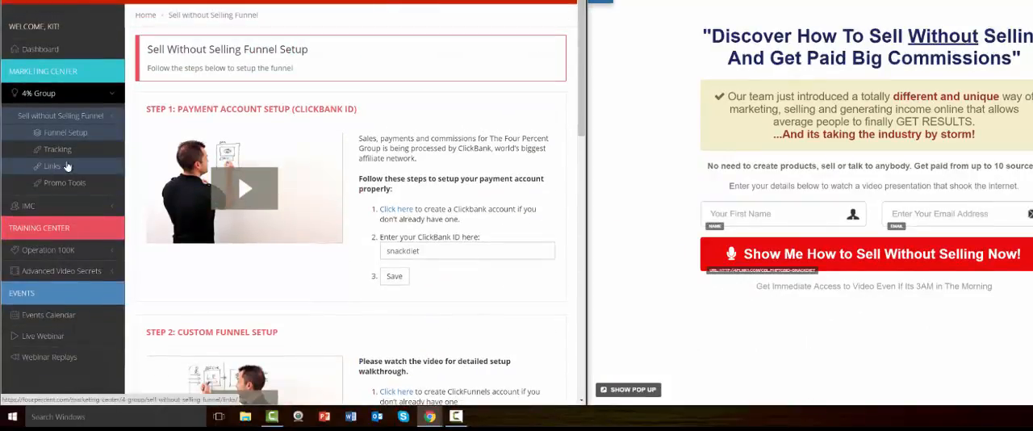
pyautogui.click(59, 167)
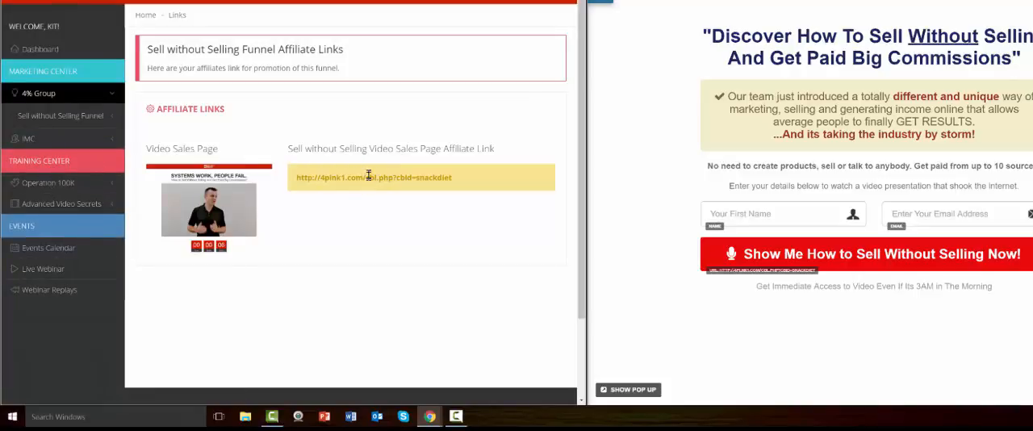
pyautogui.click(368, 175)
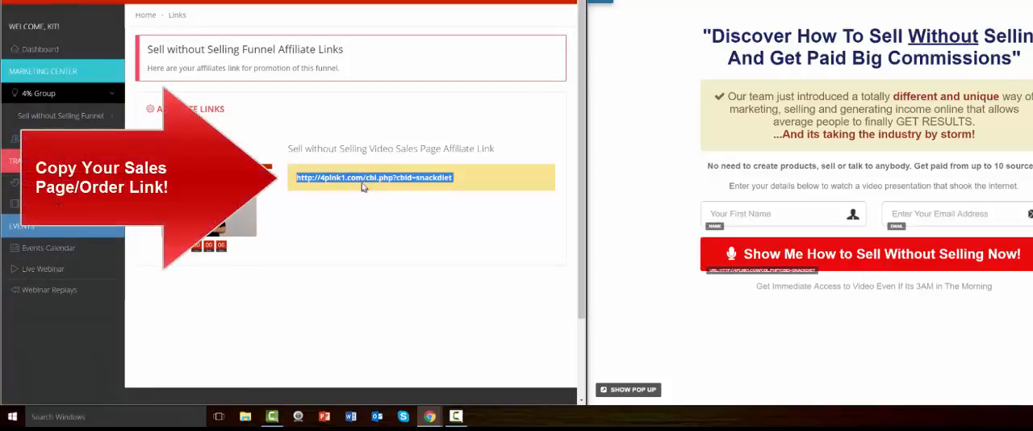
pyautogui.rightClick(364, 177)
pyautogui.rightClick(364, 177)
pyautogui.rightClick(367, 179)
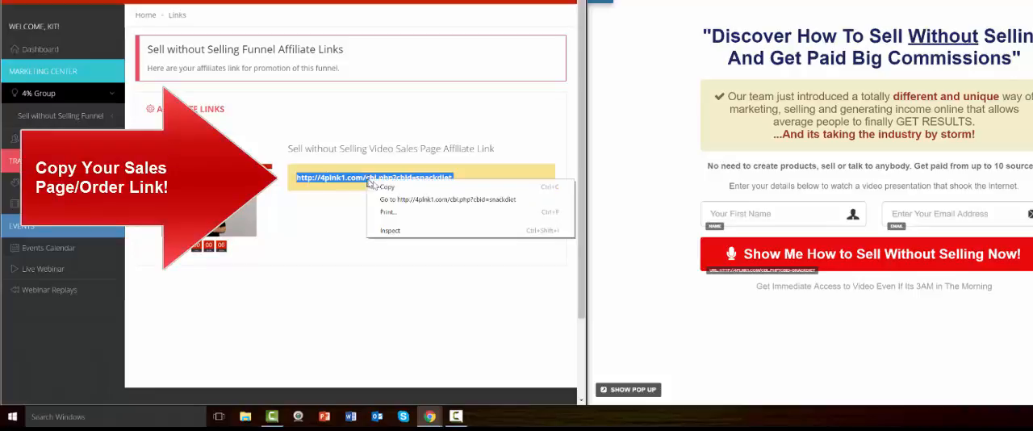
pyautogui.click(390, 210)
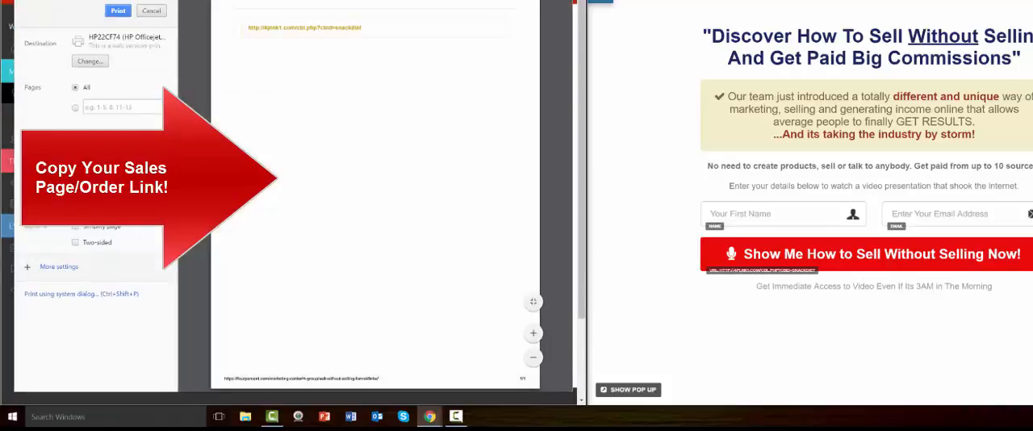
pyautogui.click(150, 12)
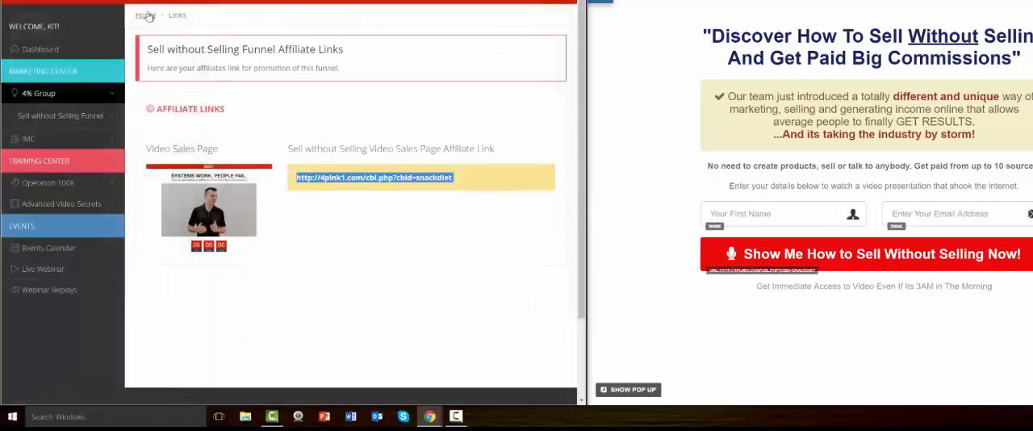
# Step: View the video sales page behind the selected affiliate link and return to the affiliate links page
pyautogui.rightClick(330, 178)
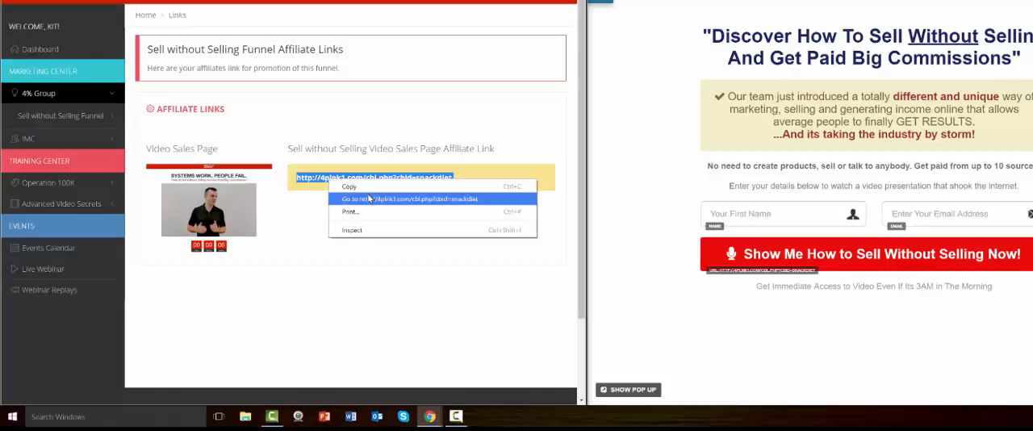
pyautogui.click(369, 198)
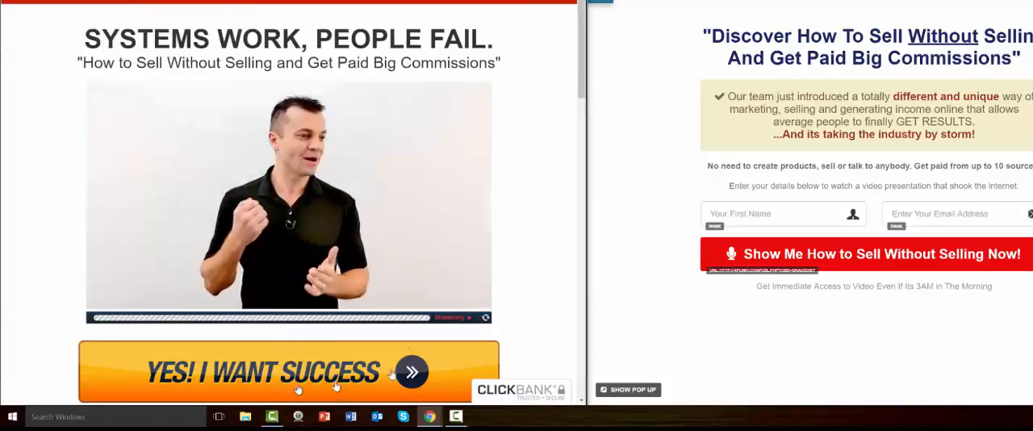
pyautogui.hotkey('ctrl', 'w')
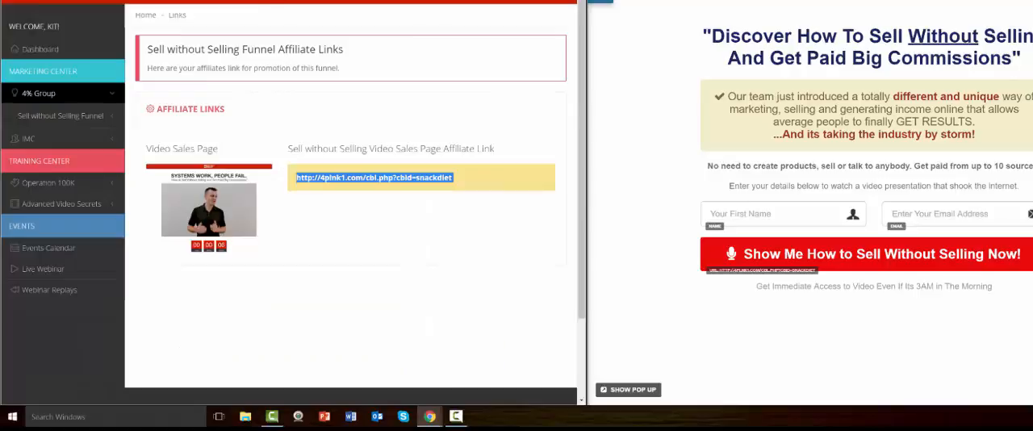
# Step: Copy the video sales page affiliate link into the red button's URL action in ClickFunnels and save the page
pyautogui.rightClick(352, 179)
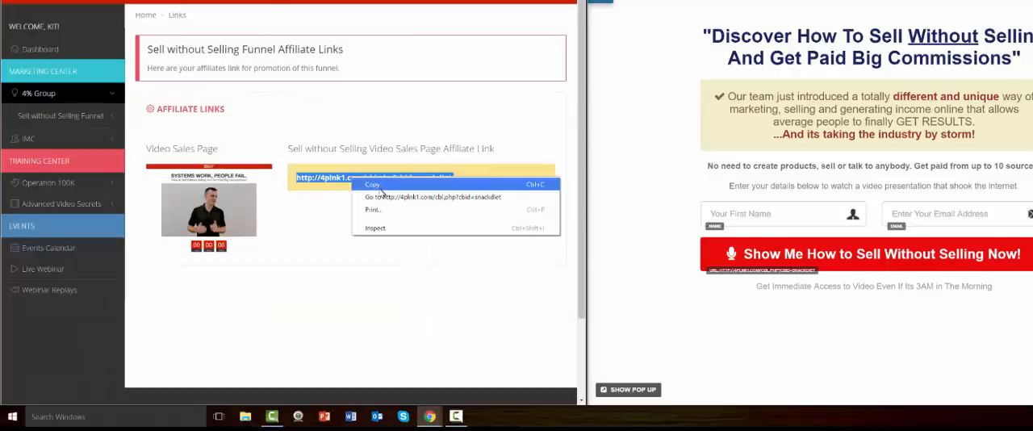
pyautogui.click(361, 186)
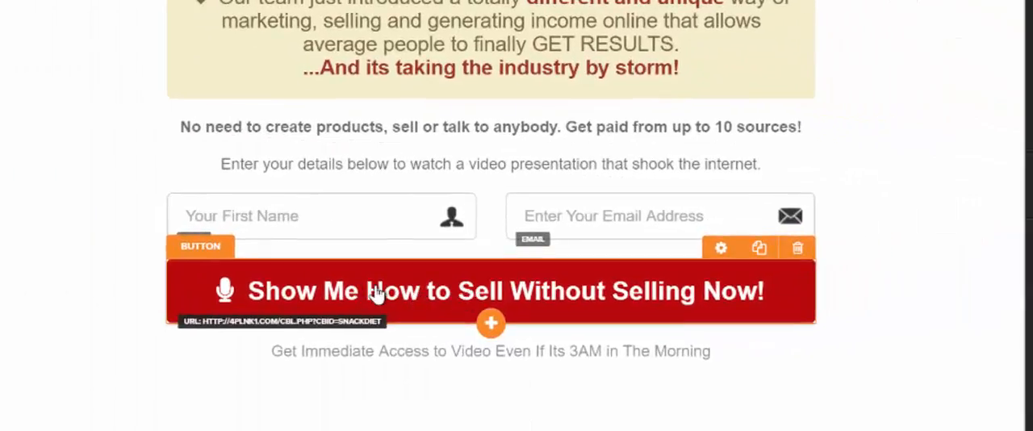
pyautogui.click(274, 322)
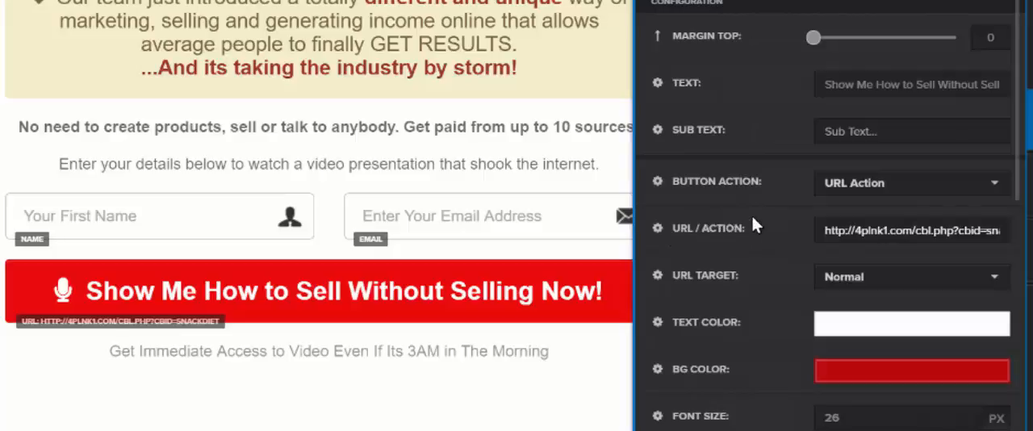
pyautogui.tripleClick(851, 231)
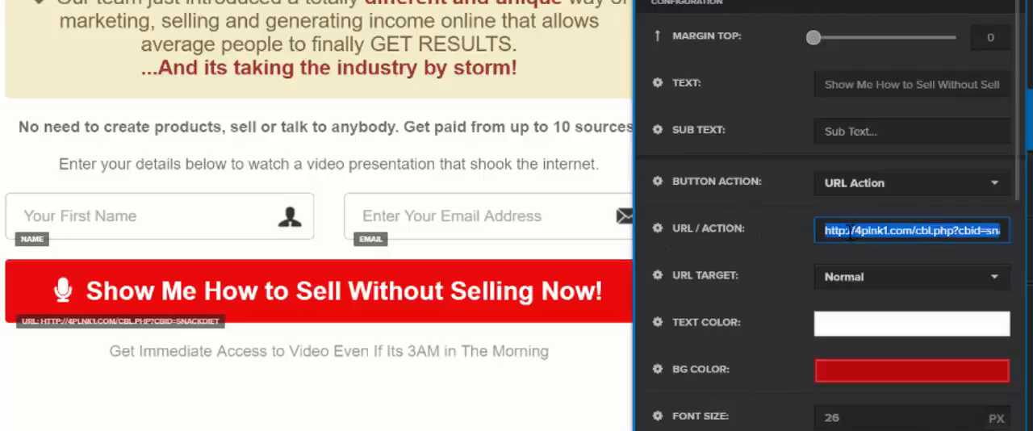
pyautogui.rightClick(848, 231)
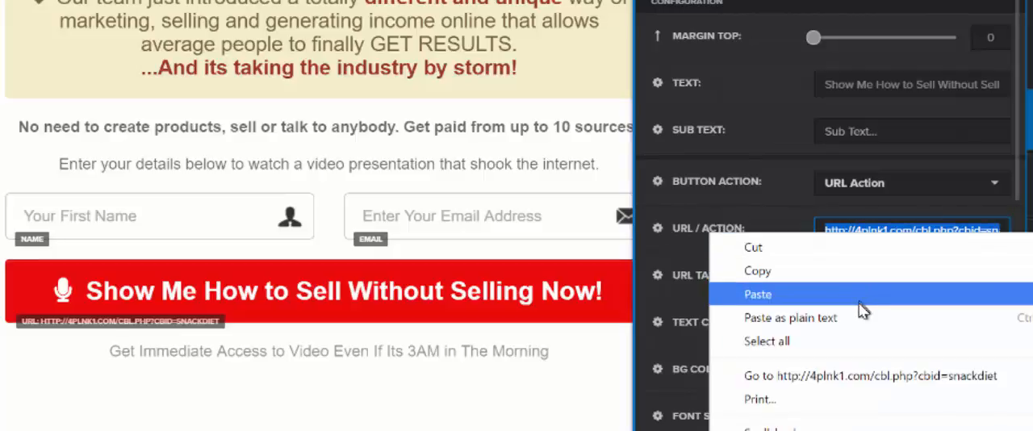
pyautogui.click(836, 290)
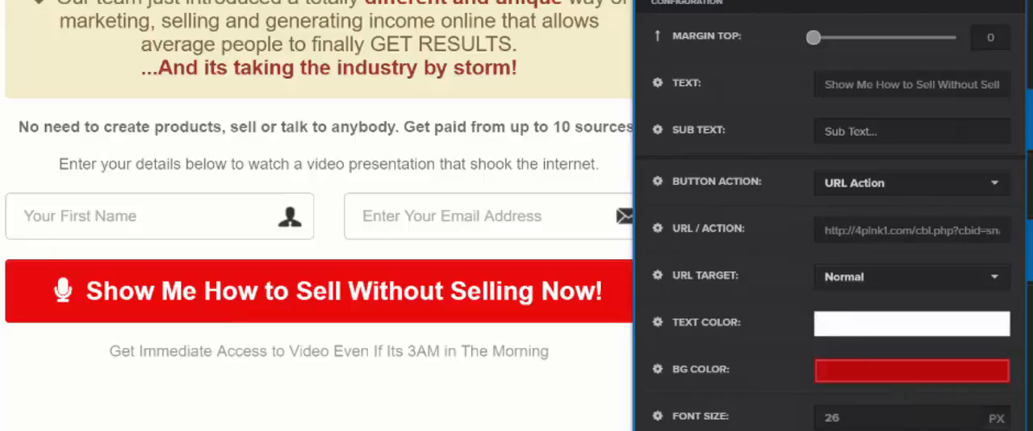
pyautogui.click(948, 184)
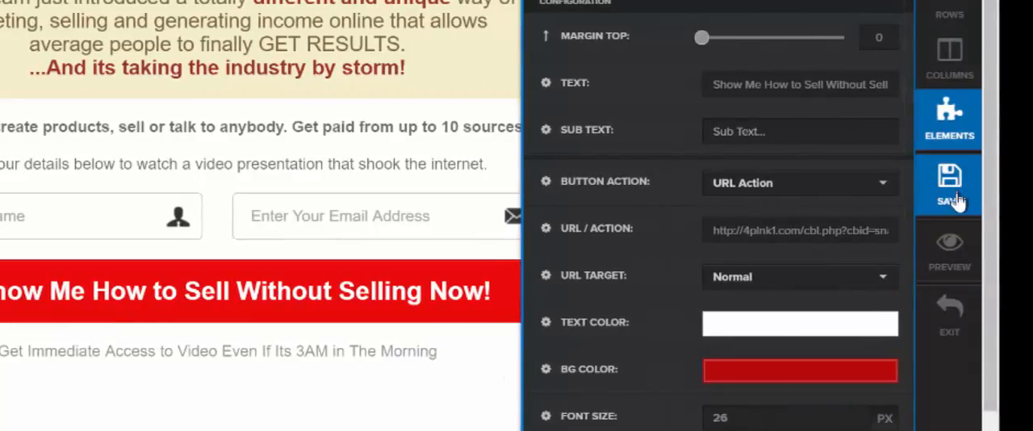
# Step: Preview the opt-in page, submit its form with the red button, and look through the ClickBank order form
pyautogui.click(948, 256)
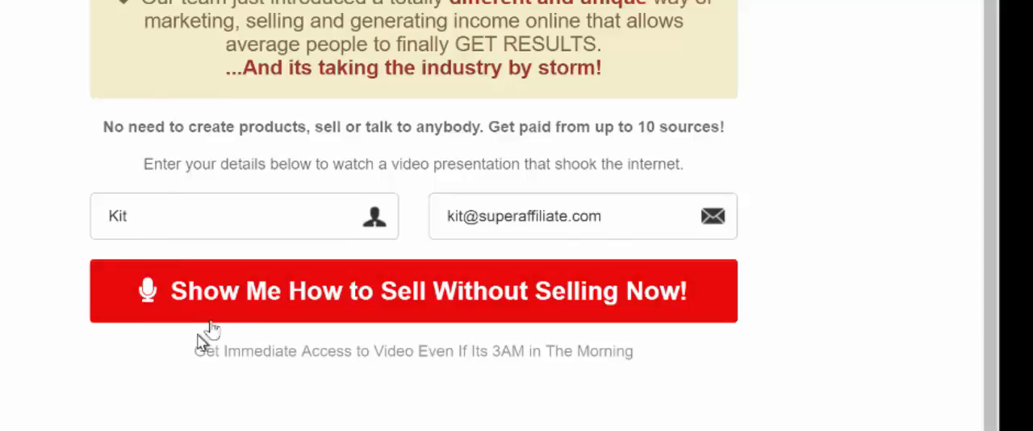
pyautogui.click(421, 315)
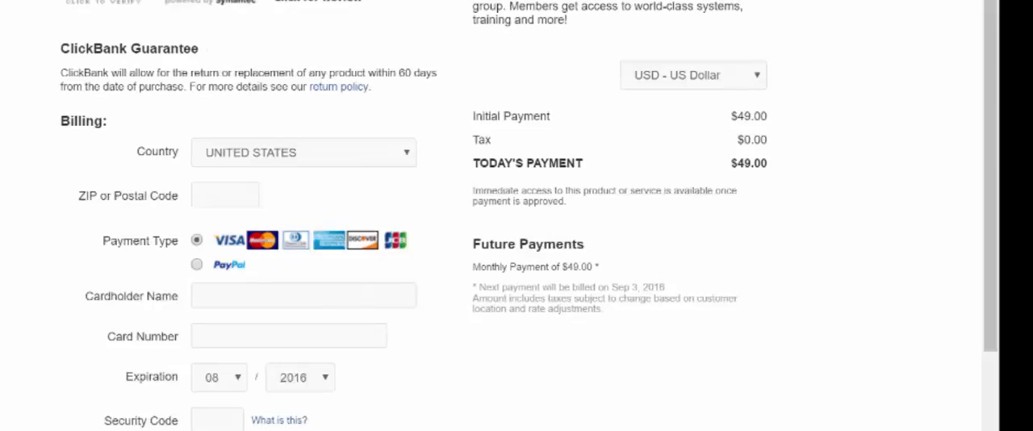
pyautogui.scroll(-3, 436, 193)
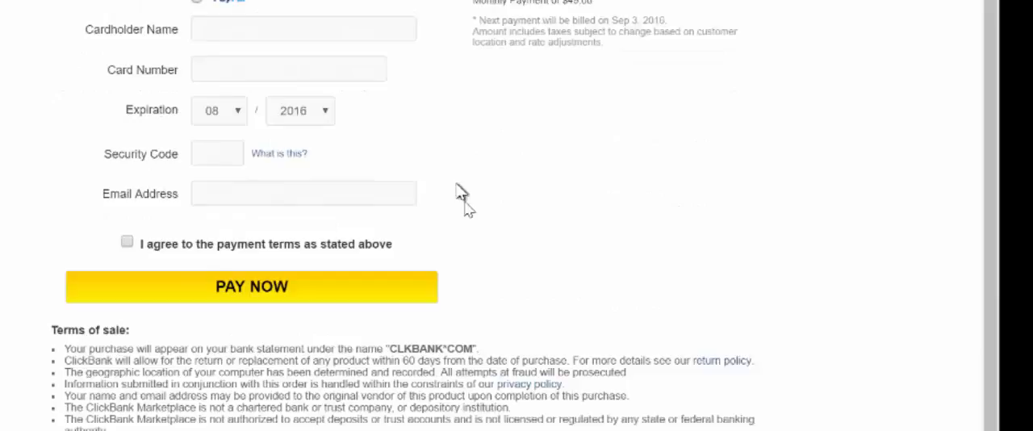
pyautogui.scroll(3, 461, 203)
pyautogui.scroll(-5, 525, 391)
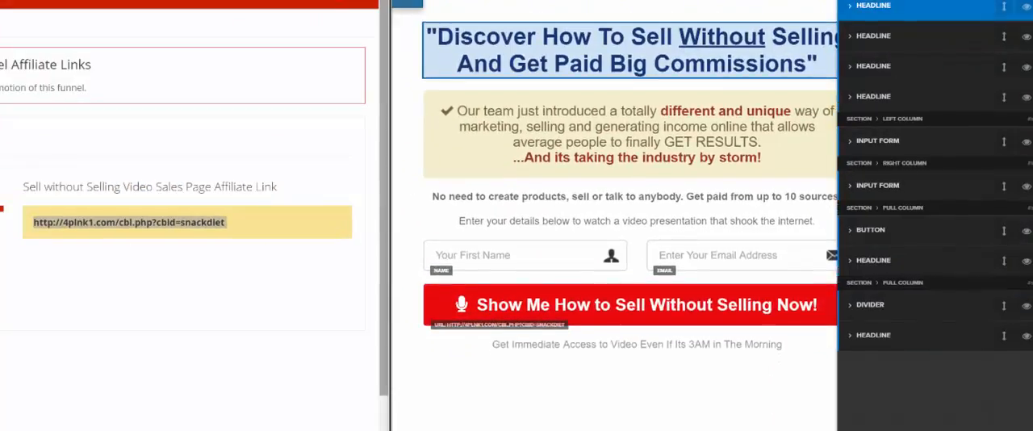
# Step: Close the page's element list, review the red button's settings, and close them
pyautogui.scroll(-1, 922, 8)
pyautogui.click(776, 421)
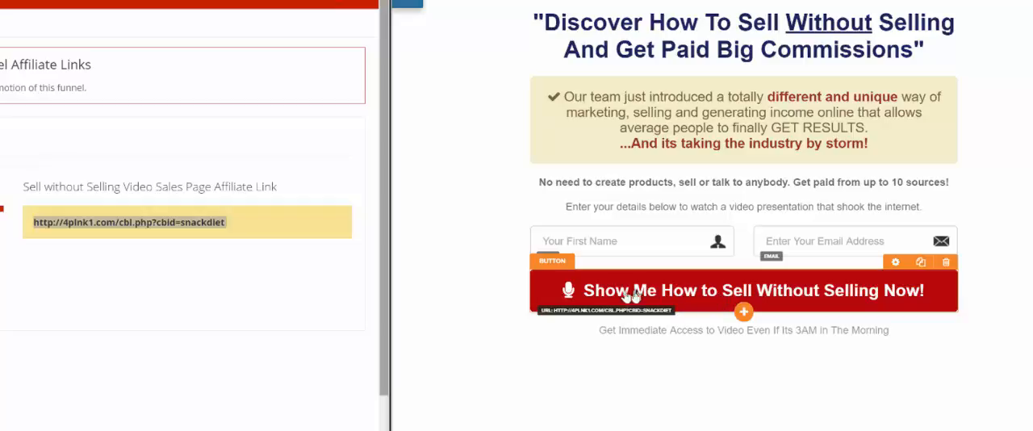
pyautogui.click(895, 263)
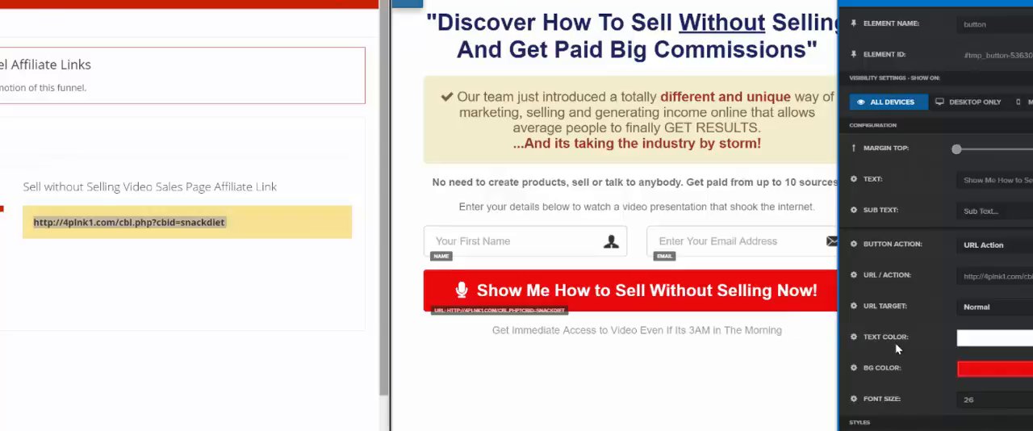
pyautogui.click(771, 368)
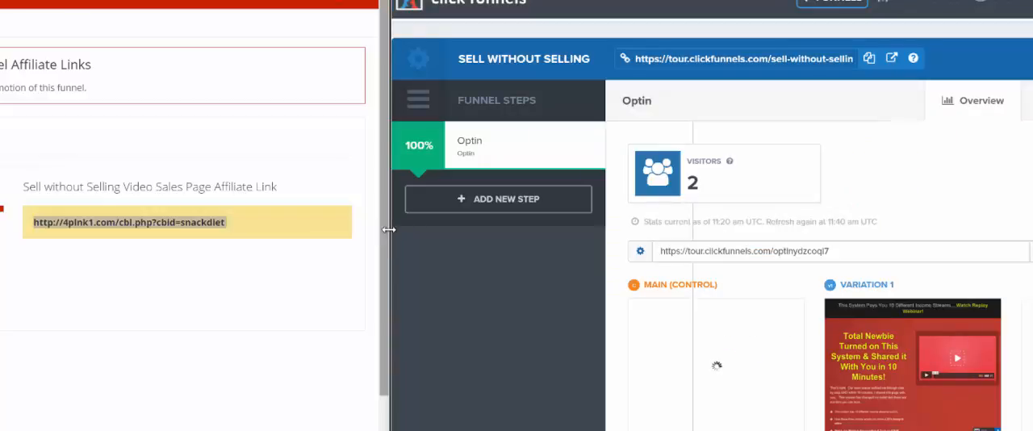
# Step: Widen the ClickFunnels window, preview the Optin step's Variation 1 page, and return to the funnel overview
pyautogui.moveTo(388, 230); pyautogui.dragTo(219, 226)
pyautogui.scroll(-1, 445, 339)
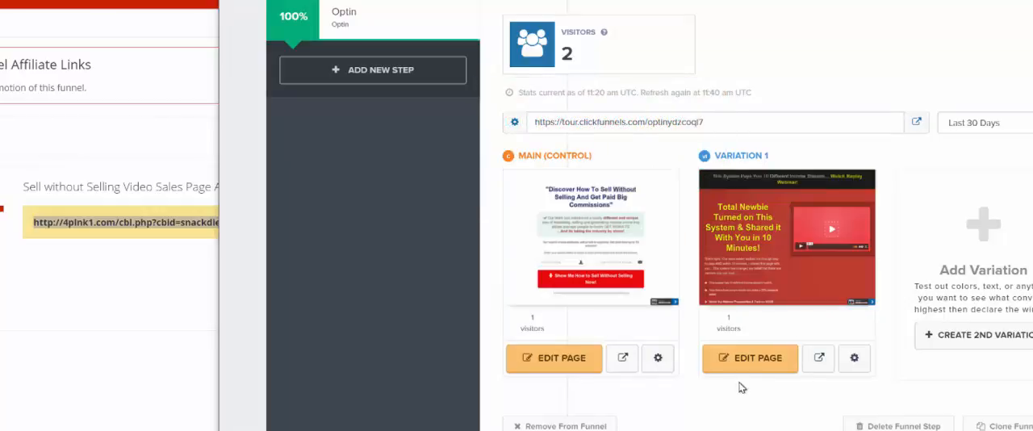
pyautogui.click(819, 359)
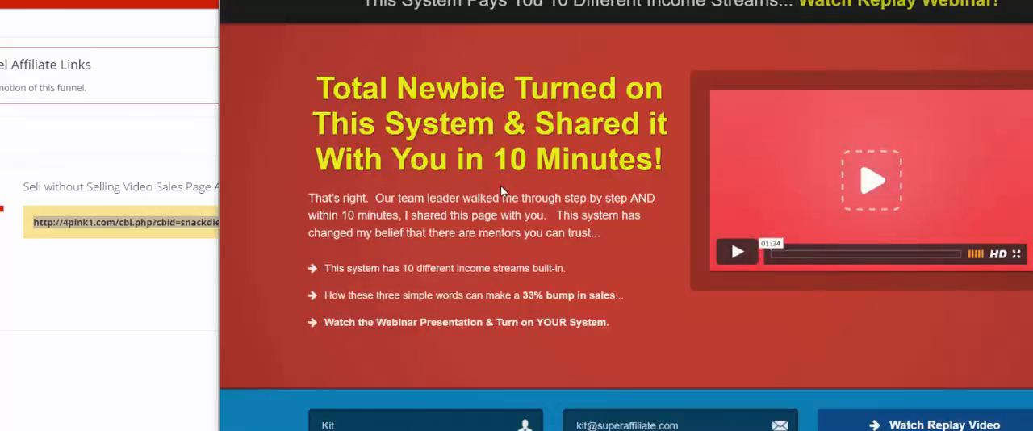
pyautogui.scroll(-3, 502, 191)
pyautogui.scroll(3, 502, 192)
pyautogui.click(387, 1)
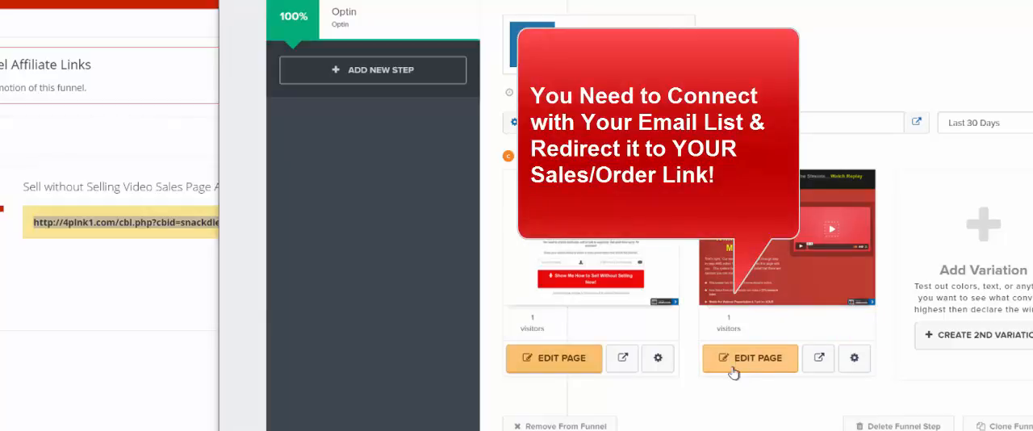
# Step: Open the Variation 1 opt-in page for editing and review its GetResponse email integration settings
pyautogui.click(732, 367)
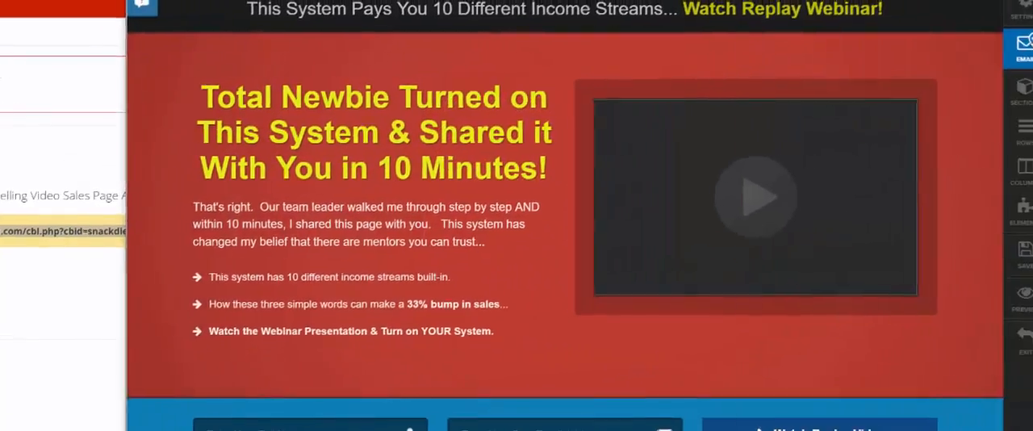
pyautogui.click(965, 55)
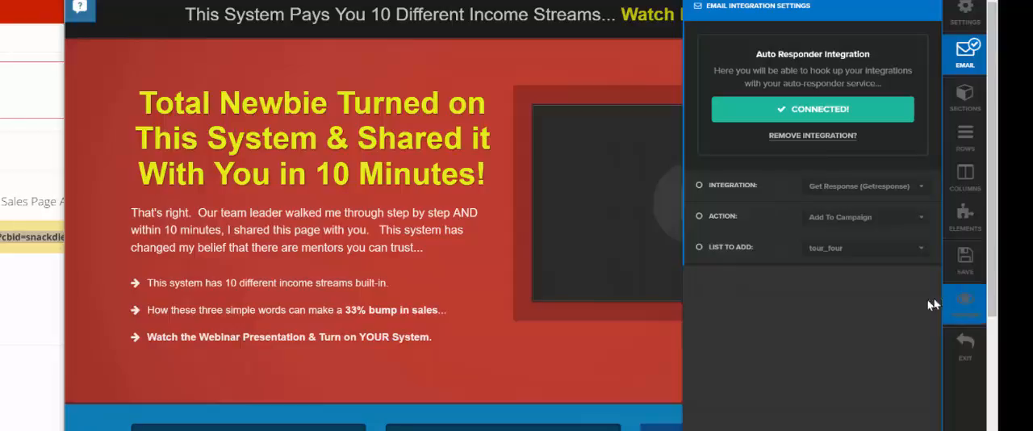
pyautogui.click(645, 361)
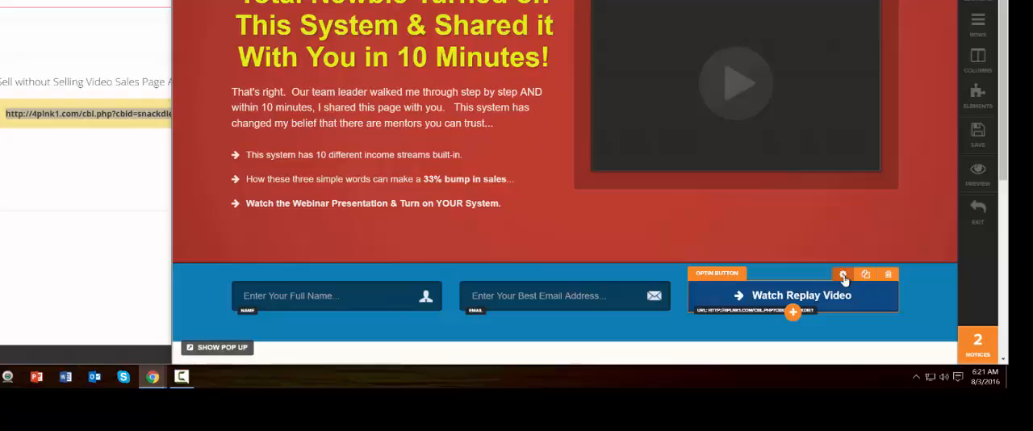
# Step: Check the Watch Replay Video button's URL action for the affiliate link, save the page, and exit the editor
pyautogui.click(843, 276)
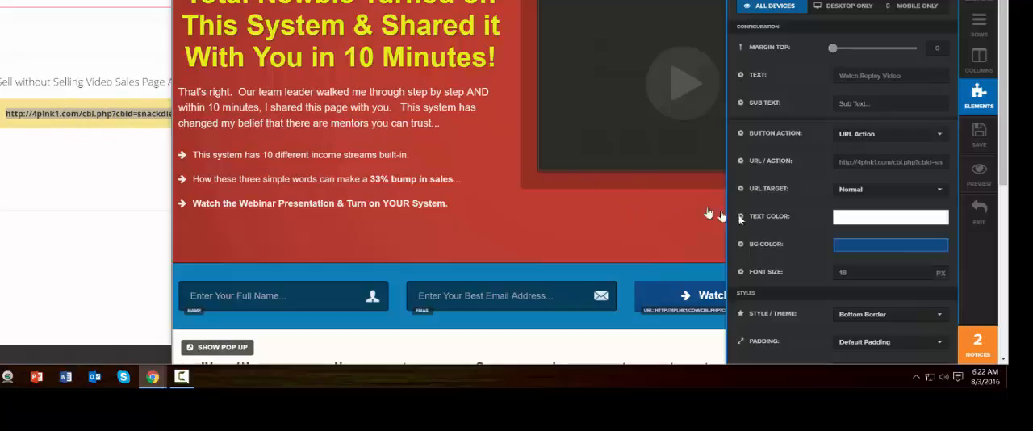
pyautogui.click(978, 133)
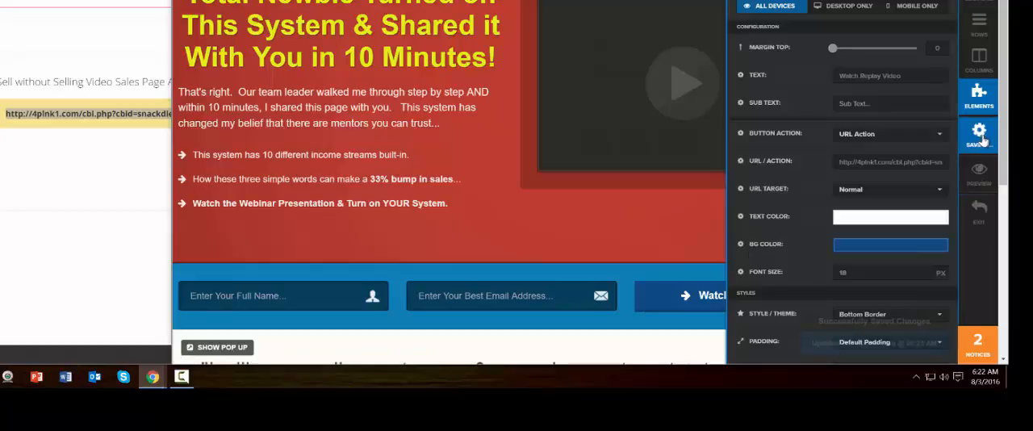
pyautogui.click(979, 216)
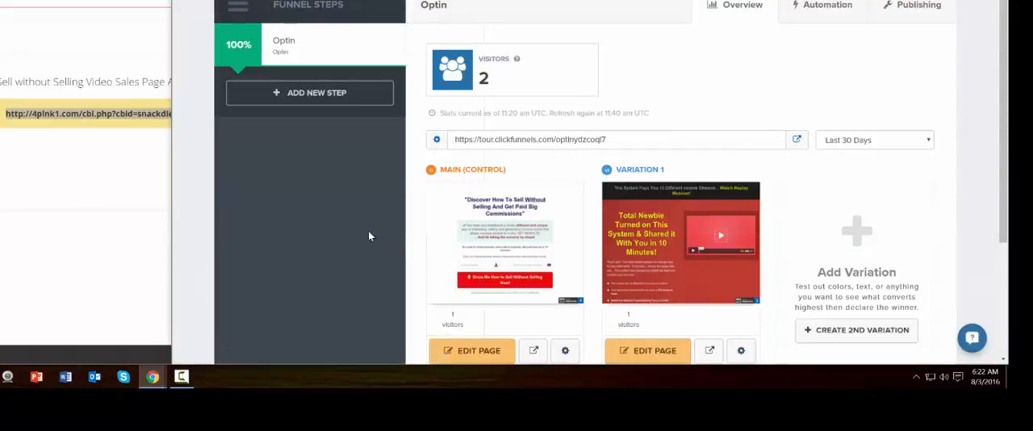
pyautogui.scroll(-3, 368, 235)
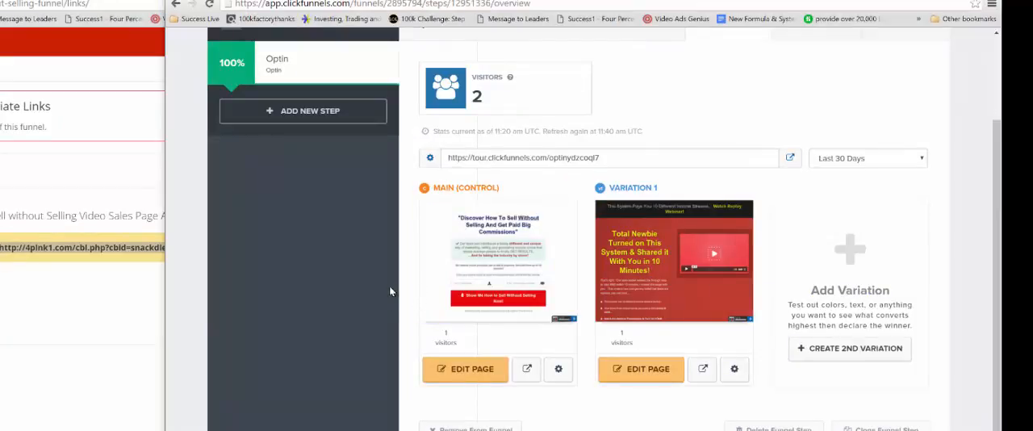
pyautogui.scroll(2, 395, 291)
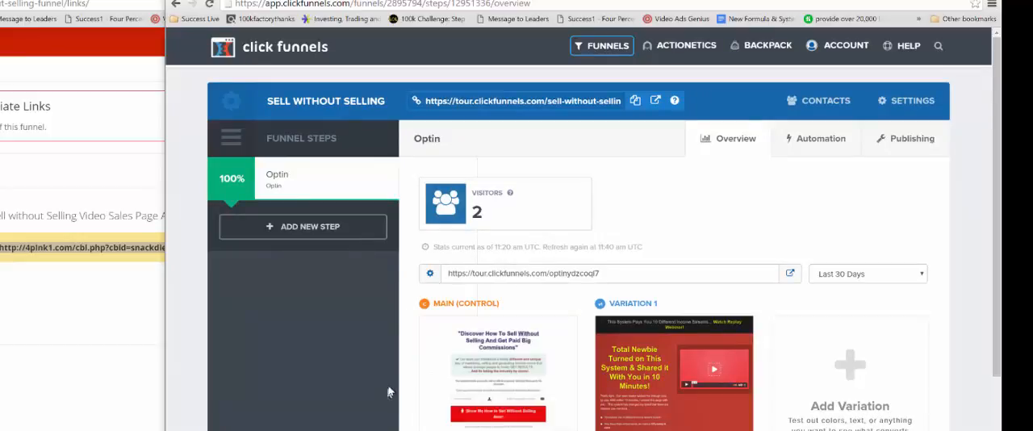
pyautogui.scroll(-2, 388, 390)
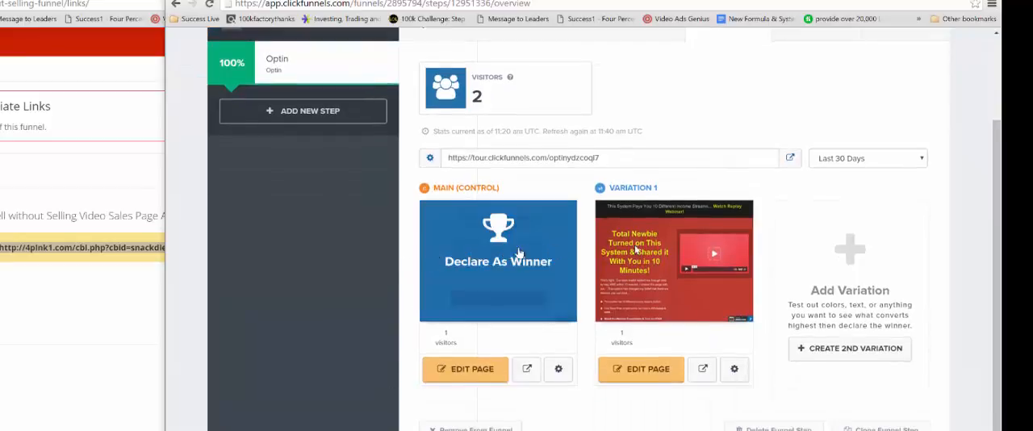
pyautogui.moveTo(687, 267)
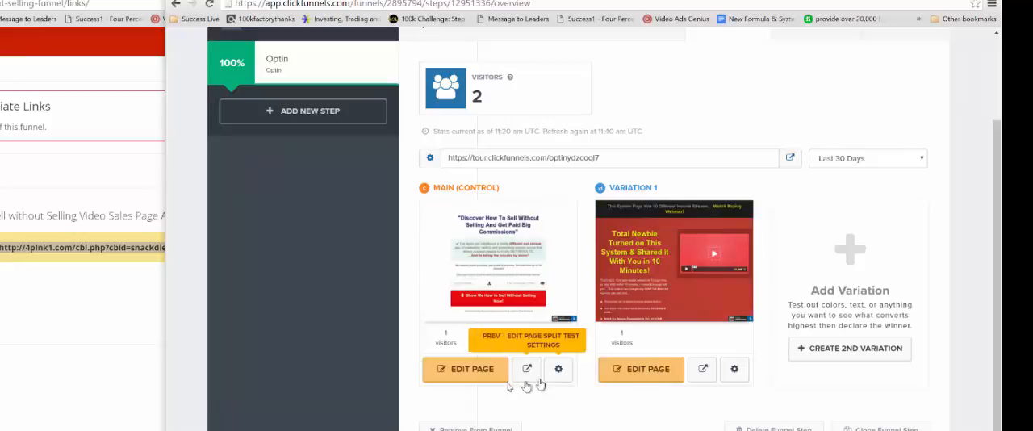
pyautogui.moveTo(488, 284)
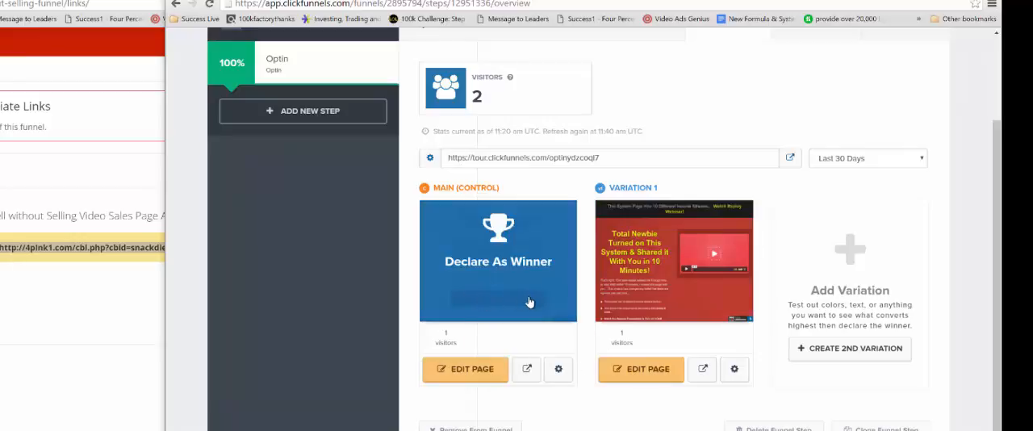
pyautogui.click(120, 271)
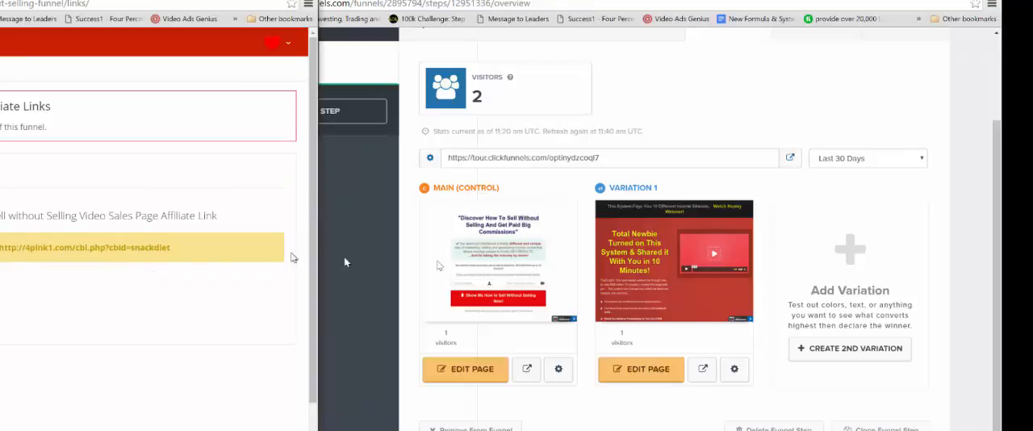
# Step: Preview the live opt-in page through the funnel URL and copy the Sell Without Selling funnel URL to the clipboard
pyautogui.scroll(2, 698, 251)
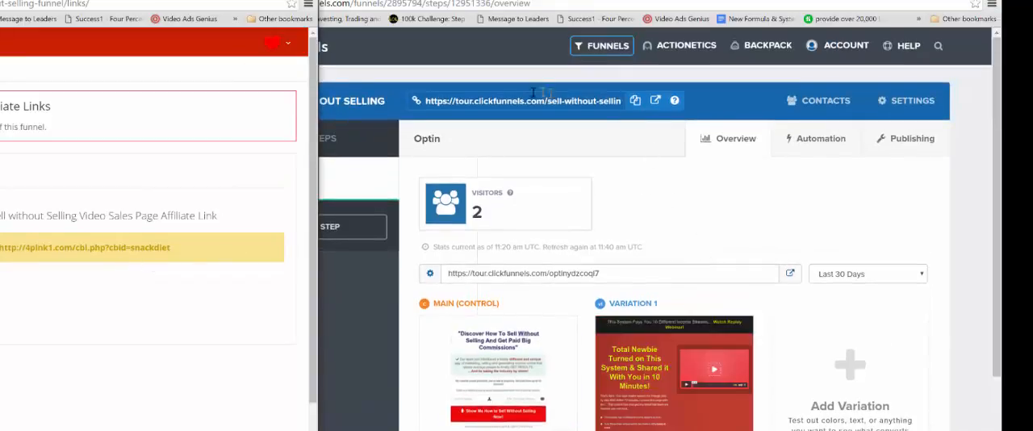
pyautogui.click(654, 101)
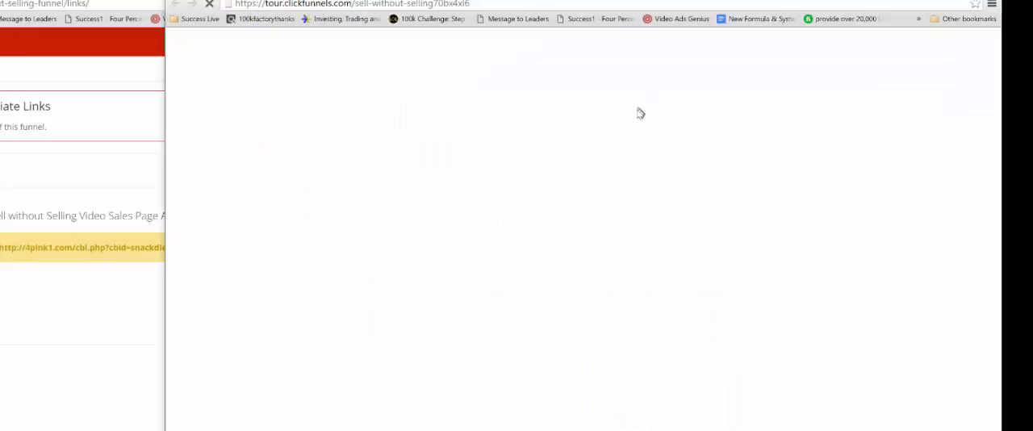
pyautogui.click(351, 1)
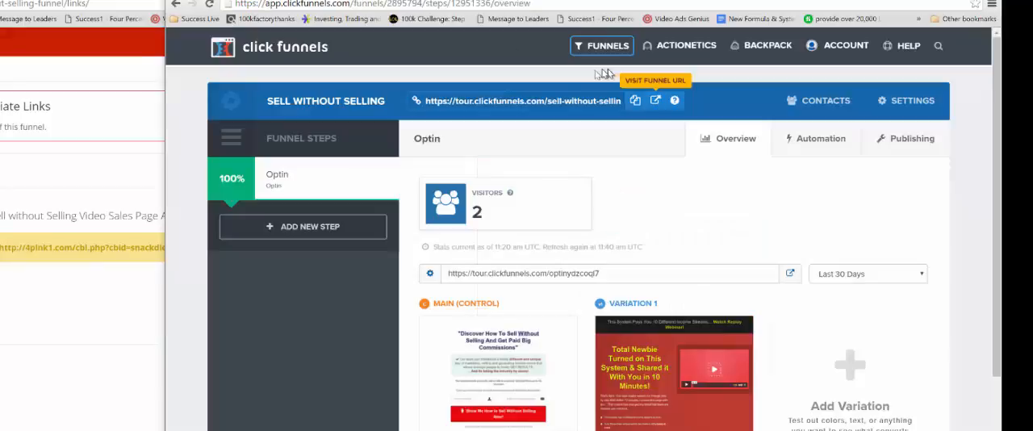
pyautogui.click(634, 103)
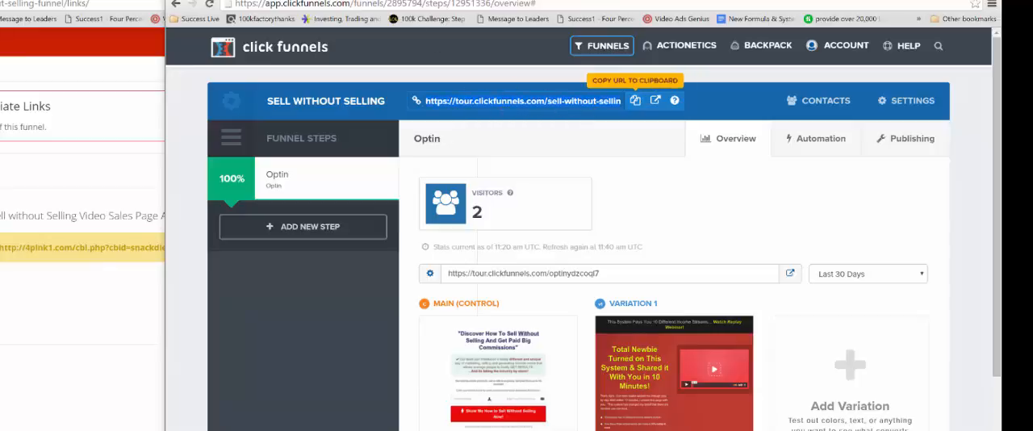
pyautogui.hotkey('ctrl', 'Tab')
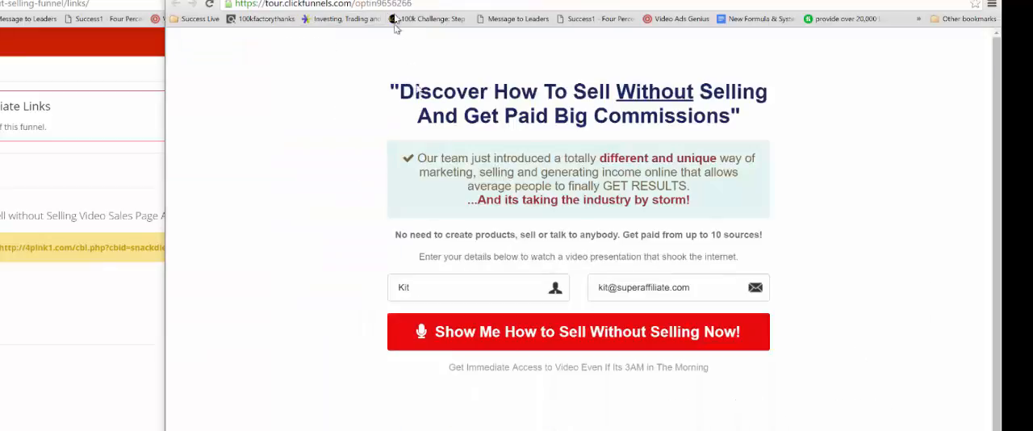
pyautogui.hotkey('ctrl', 'shift', 'Tab')
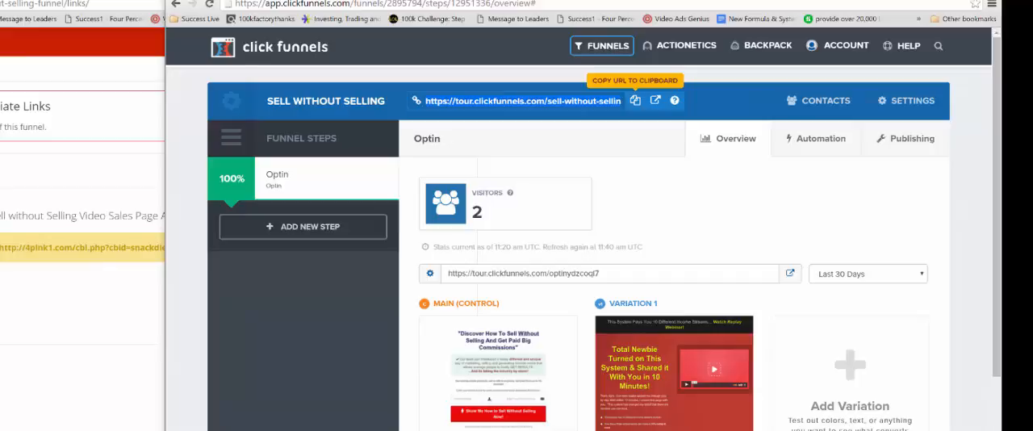
# Step: Compare the Optin step's Main and Variation 1 split-test pages with the live opt-in page
pyautogui.moveTo(440, 420)
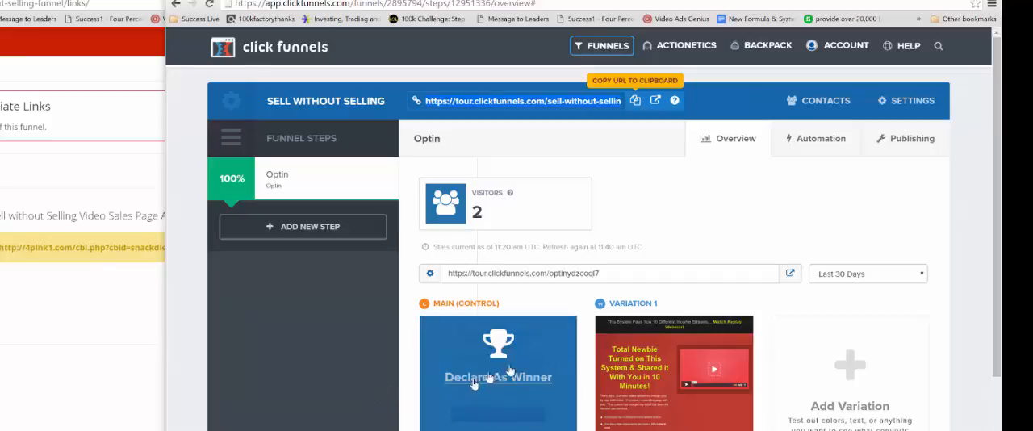
pyautogui.moveTo(495, 395)
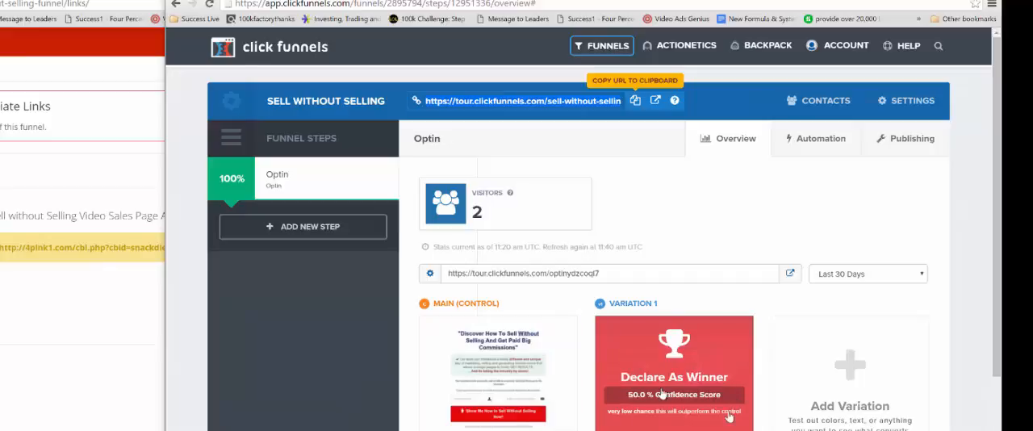
pyautogui.click(323, 0)
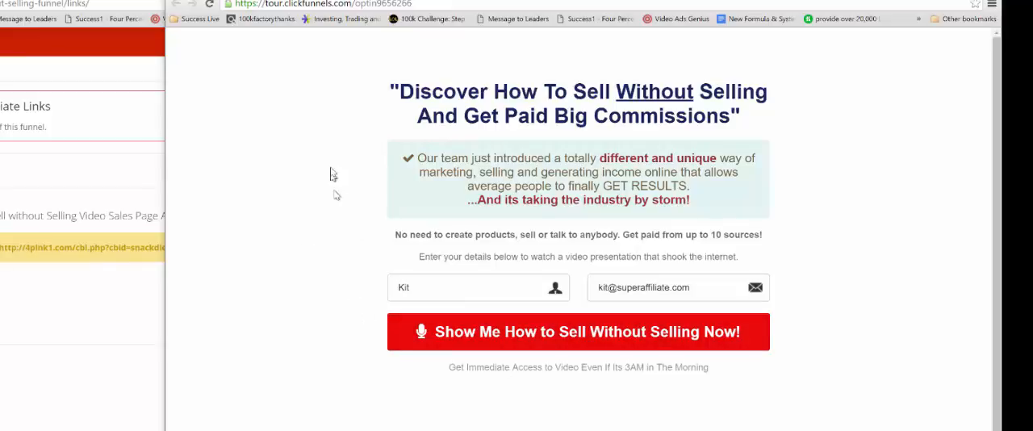
pyautogui.click(175, 3)
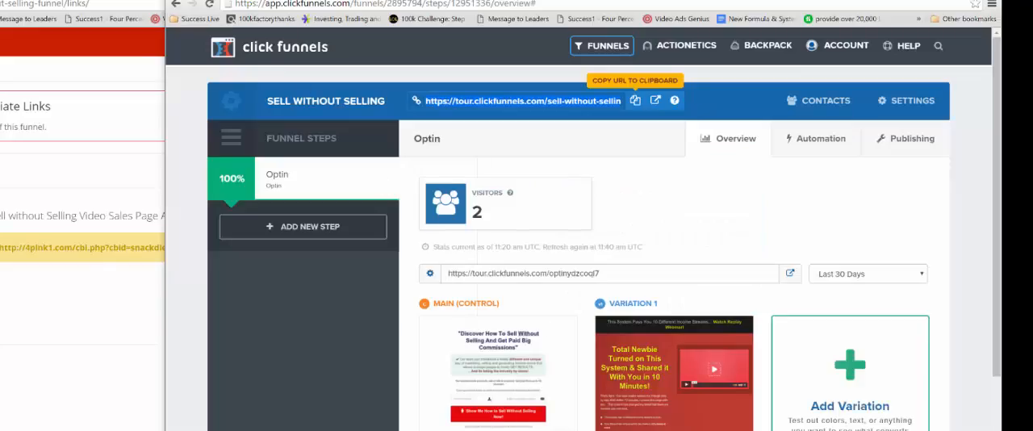
pyautogui.scroll(-3, 866, 417)
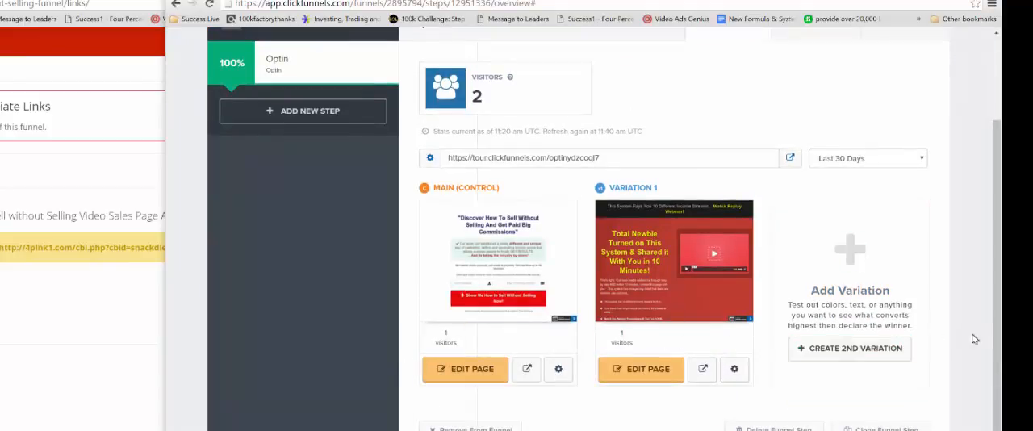
pyautogui.scroll(3, 283, 382)
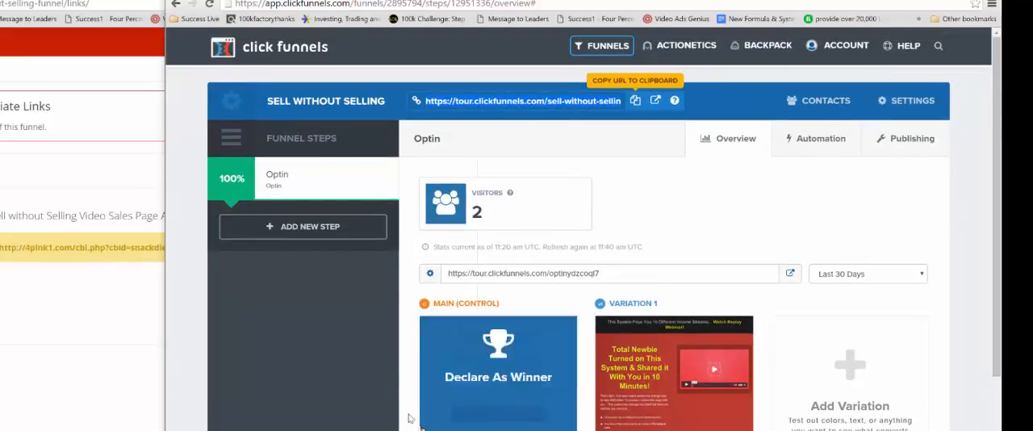
pyautogui.scroll(-3, 508, 375)
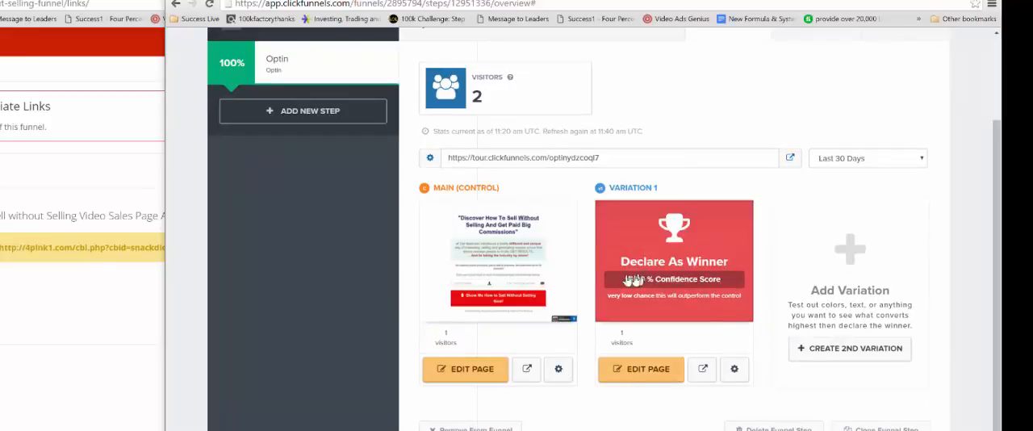
pyautogui.click(335, 1)
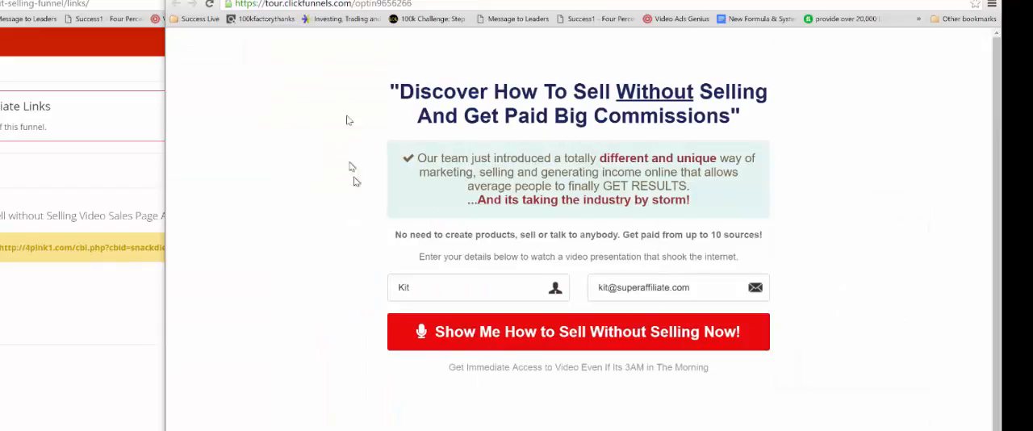
pyautogui.click(250, 0)
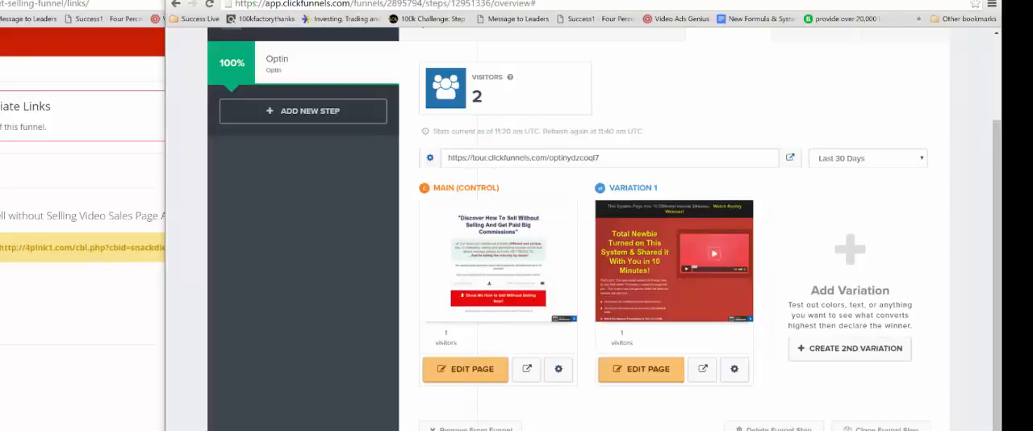
# Step: Resize the ClickFunnels window so the affiliate links page beside it shows the video sales page link
pyautogui.moveTo(476, 1); pyautogui.dragTo(1000, 88)
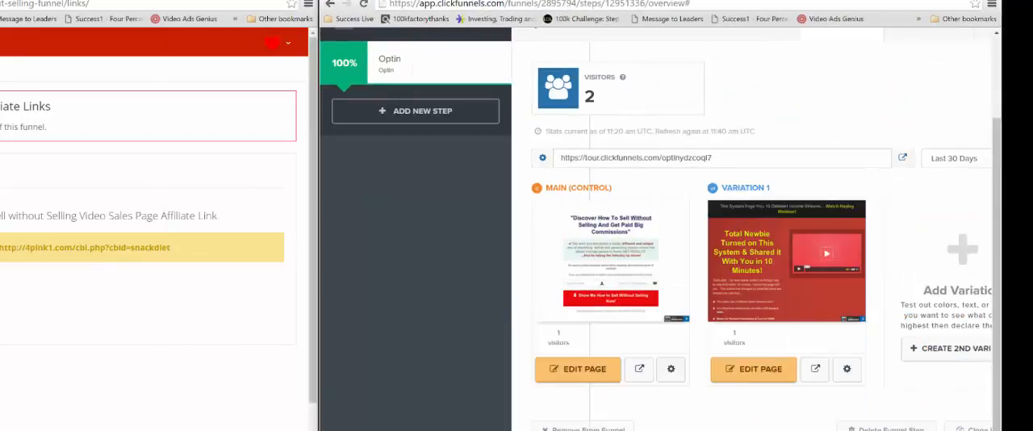
pyautogui.click(485, 1)
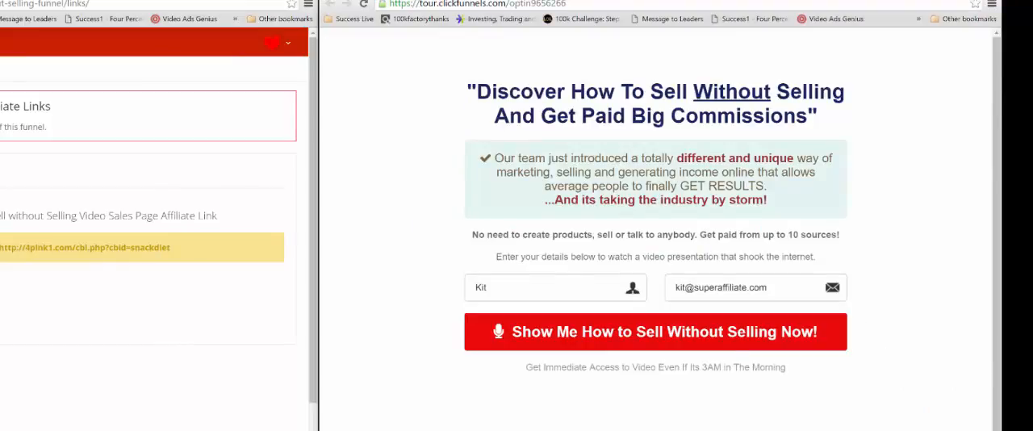
pyautogui.click(363, 1)
pyautogui.moveTo(318, 149); pyautogui.dragTo(224, 153)
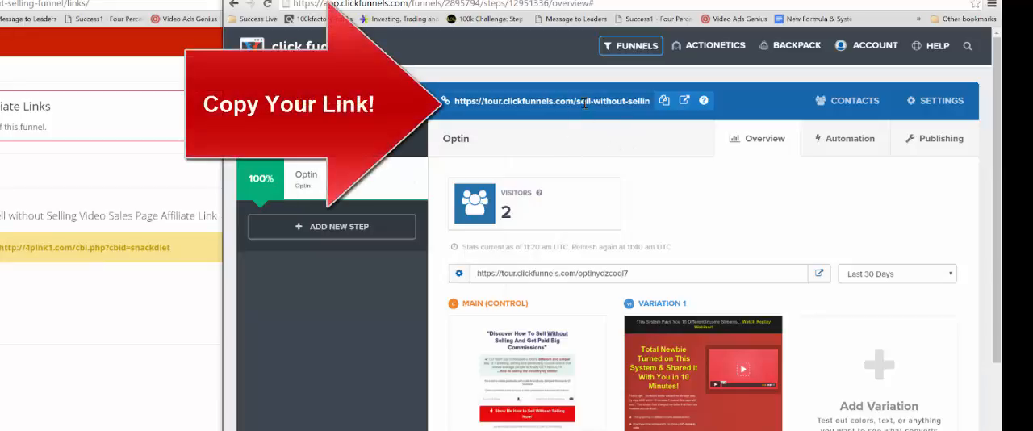
# Step: Visit the funnel URL, submit the opt-in form to check its redirect to the sales page, and return to the funnel overview
pyautogui.click(685, 101)
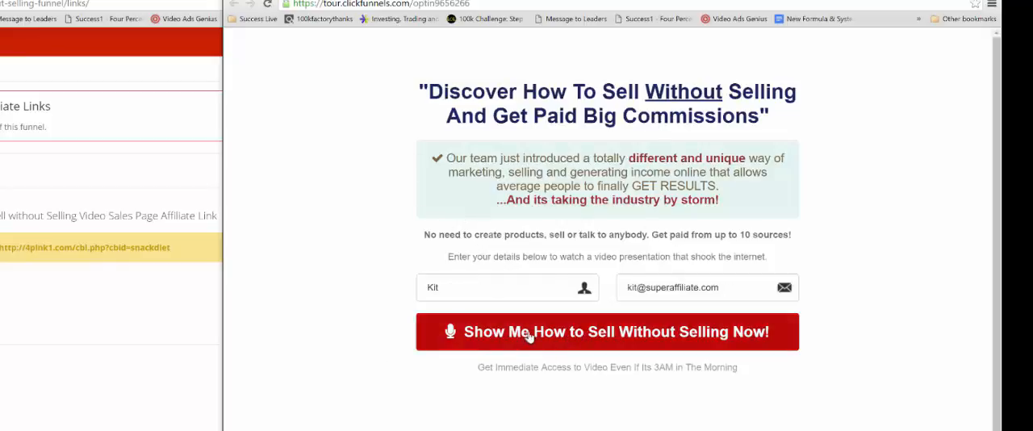
pyautogui.click(599, 345)
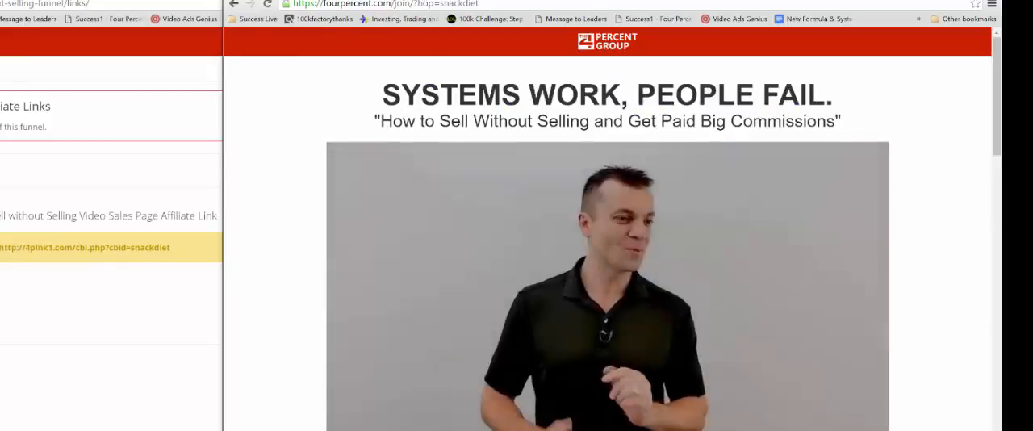
pyautogui.click(424, 0)
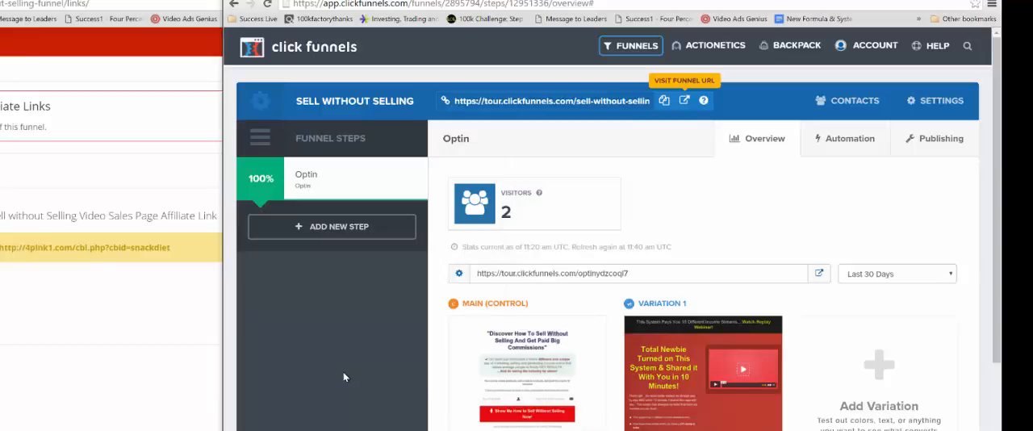
pyautogui.scroll(-1, 359, 379)
pyautogui.moveTo(579, 306)
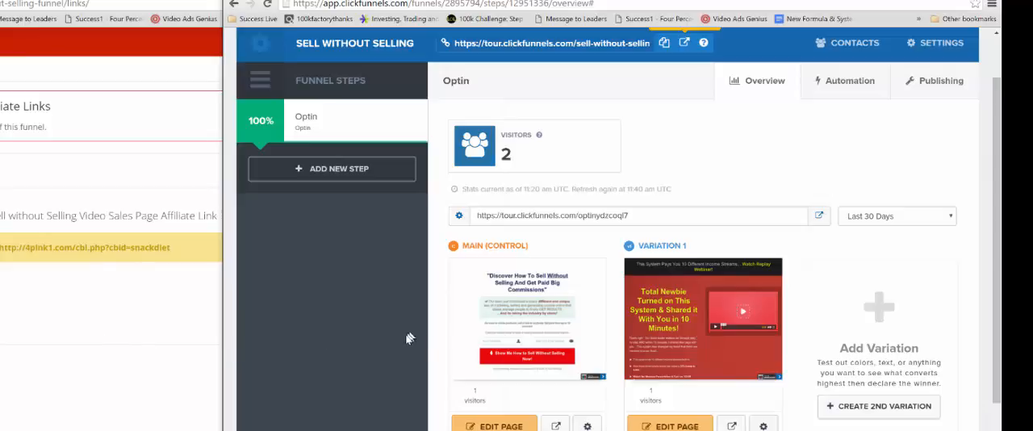
pyautogui.scroll(1, 411, 339)
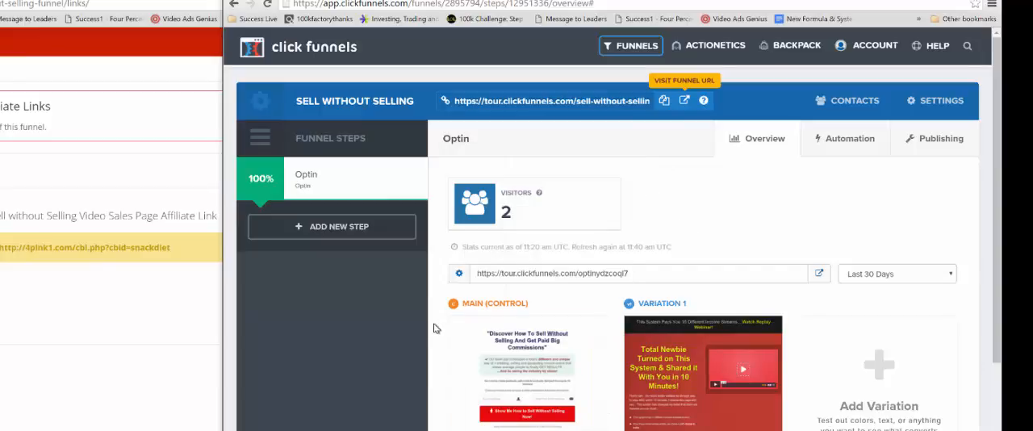
pyautogui.scroll(-2, 428, 327)
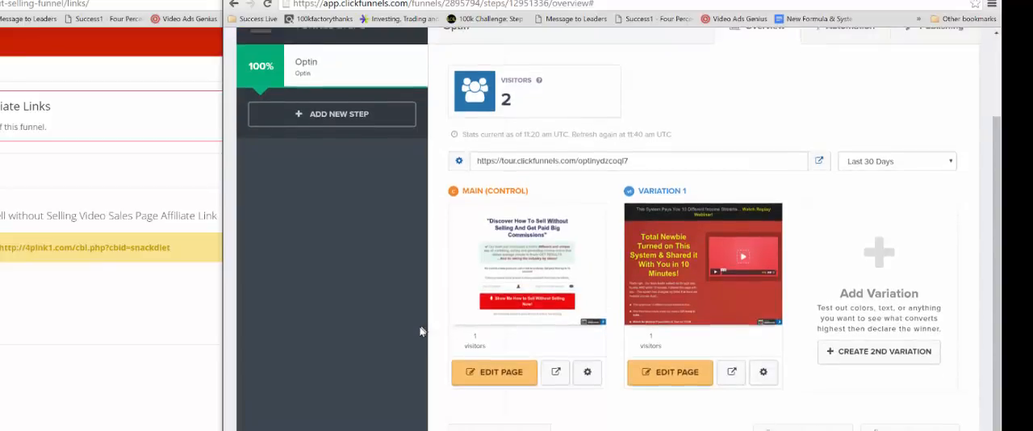
pyautogui.scroll(2, 424, 329)
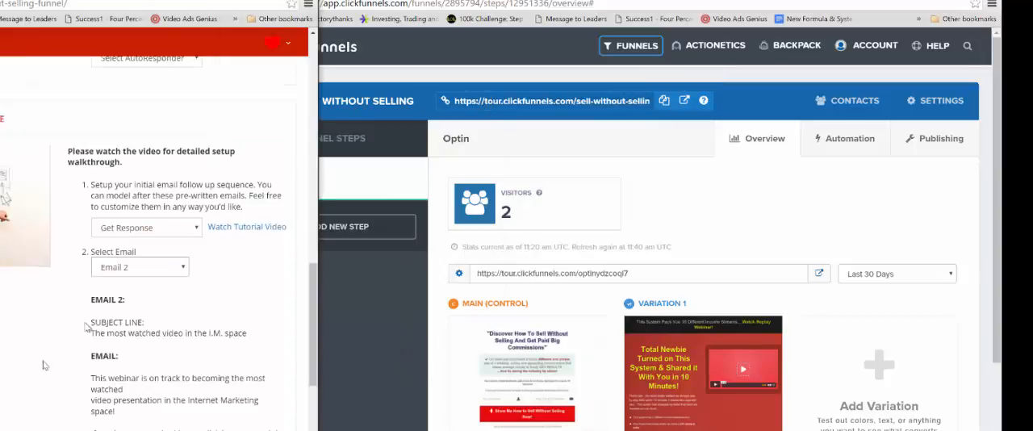
# Step: Switch to the Sell Without Selling funnel setup page and look through its follow-up emails, autoresponder setup, and landing page share links
pyautogui.scroll(-3, 89, 339)
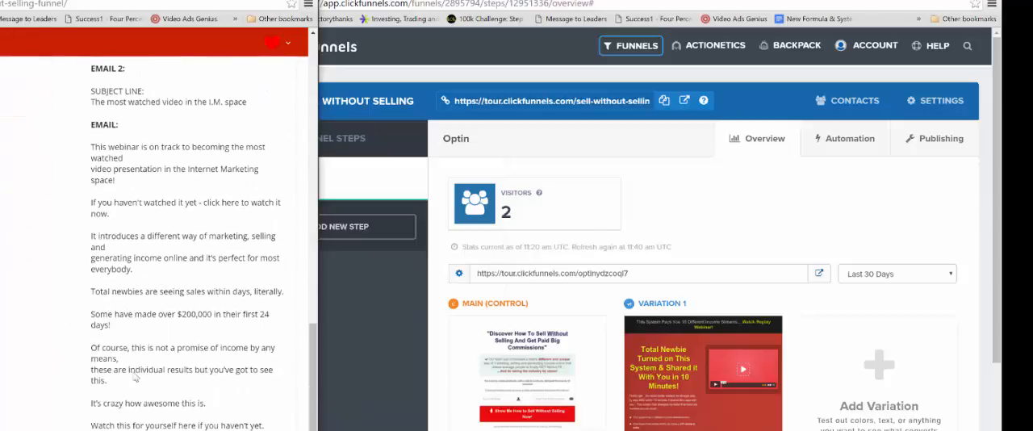
pyautogui.scroll(10, 86, 302)
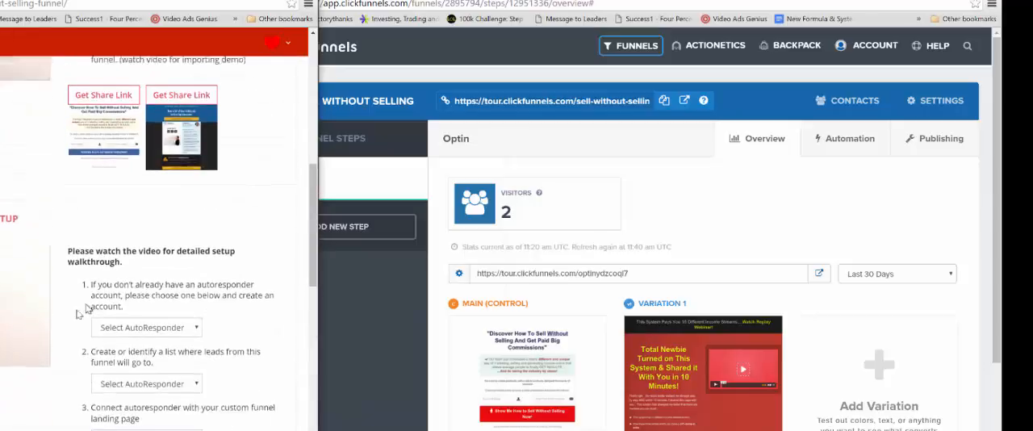
pyautogui.scroll(3, 85, 309)
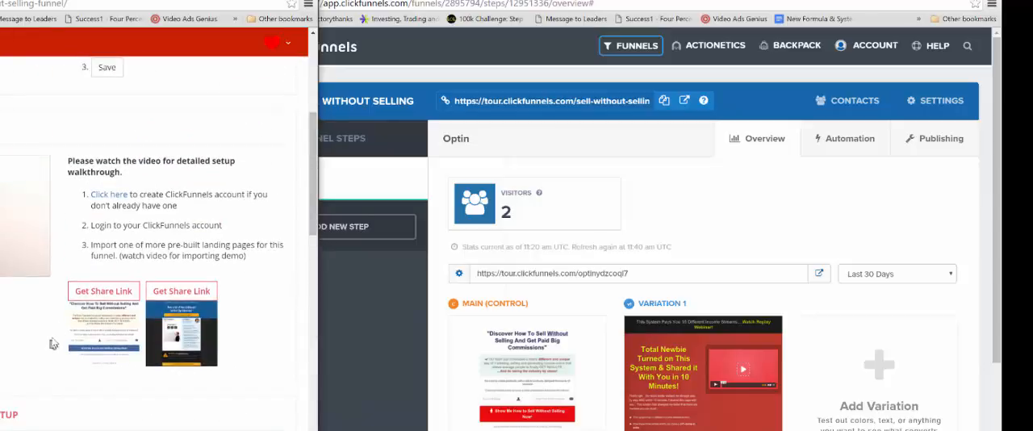